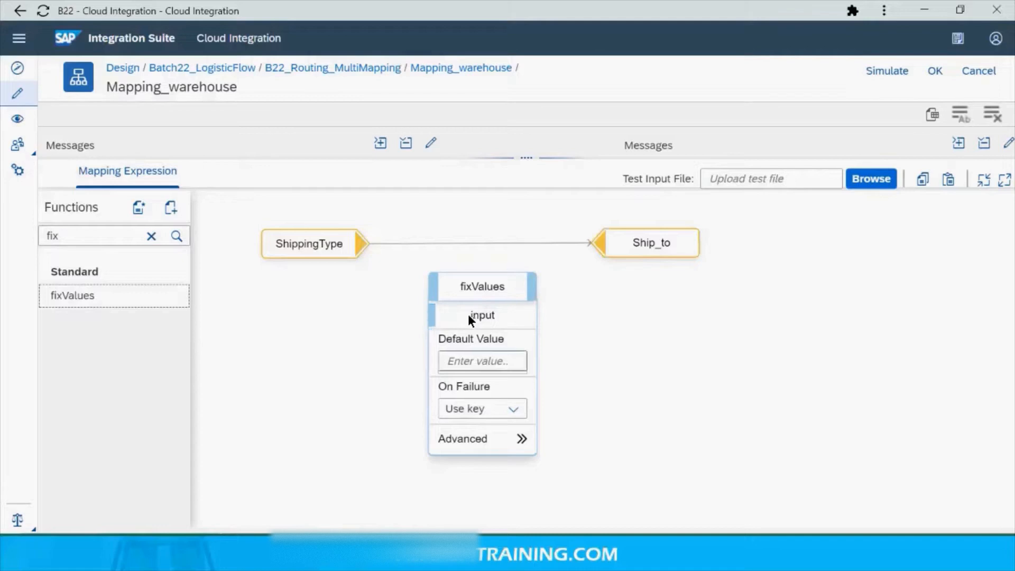
Replace the first key-value pair of the fixValues function with key Land and the assigned person's name as its value
left_click(520, 441)
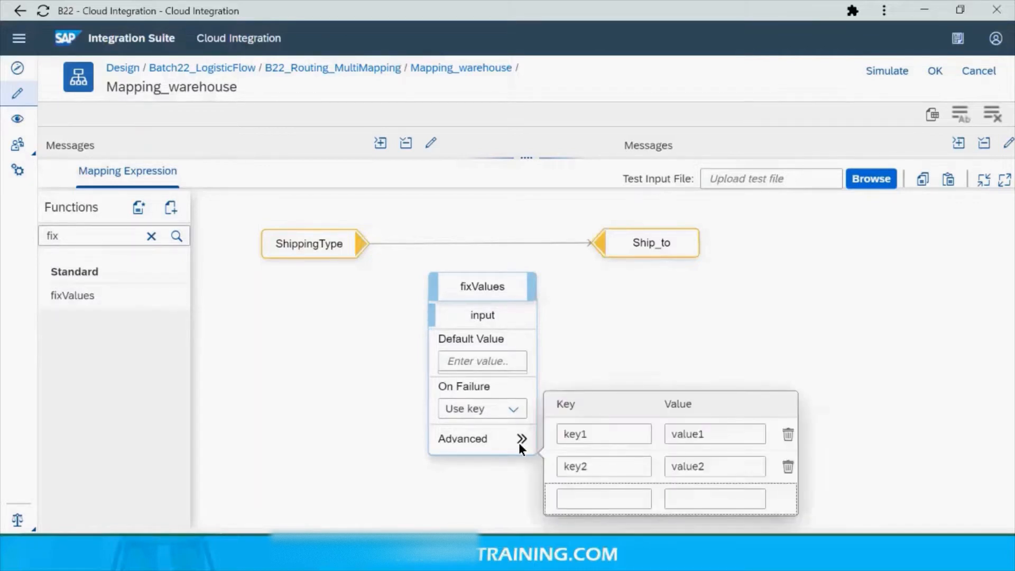
left_click(594, 436)
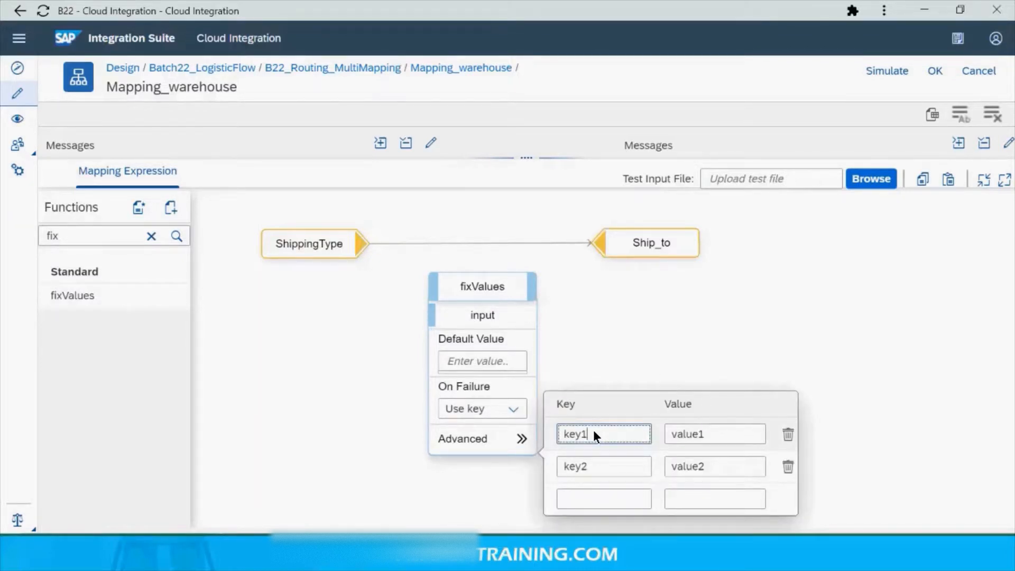
key("BackSpace")
key("BackSpace")
key("BackSpace")
key("BackSpace")
type("Land")
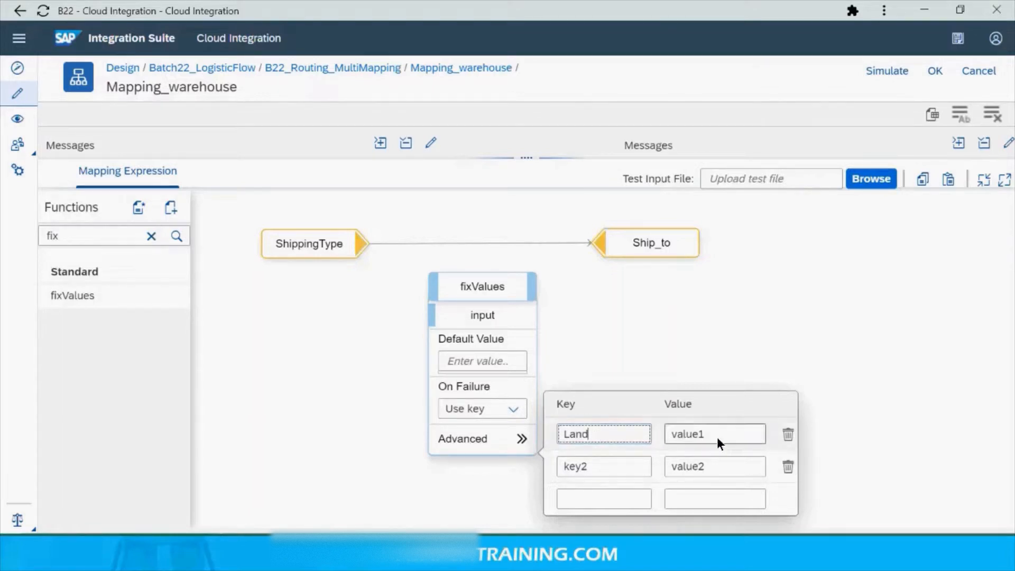
key("Tab")
key("BackSpace")
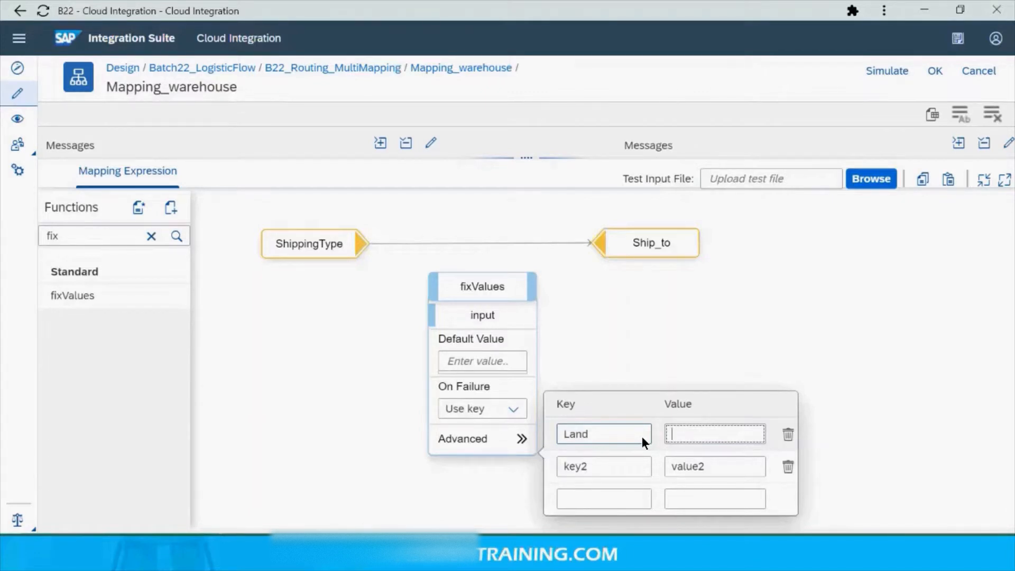
type("Amit")
Replace the second fixValues pair with key Air and the assigned person's name as its value
left_click(616, 465)
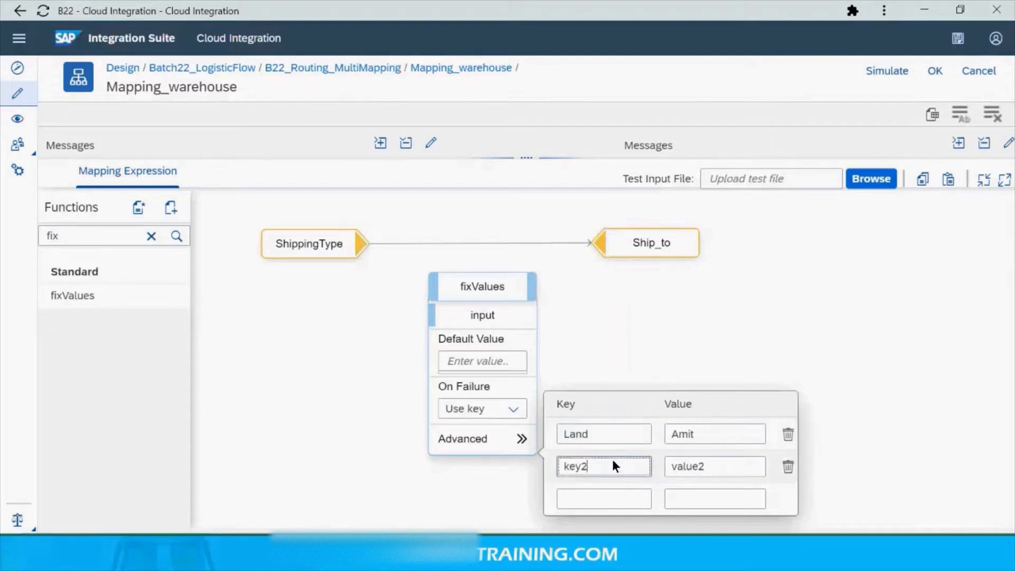
key("BackSpace")
key("BackSpace")
key("BackSpace")
key("BackSpace")
type("Air")
left_click_drag(702, 468, 655, 468)
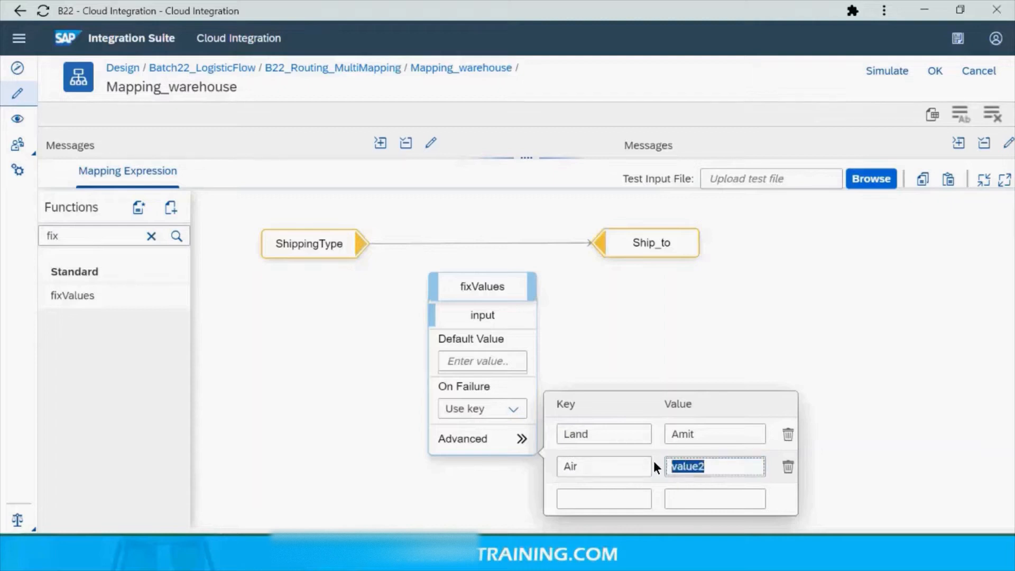
key("BackSpace")
type("Rashmi")
Add a third fixValues pair with key Water and the assigned person's name, and close the key-value table
left_click(613, 500)
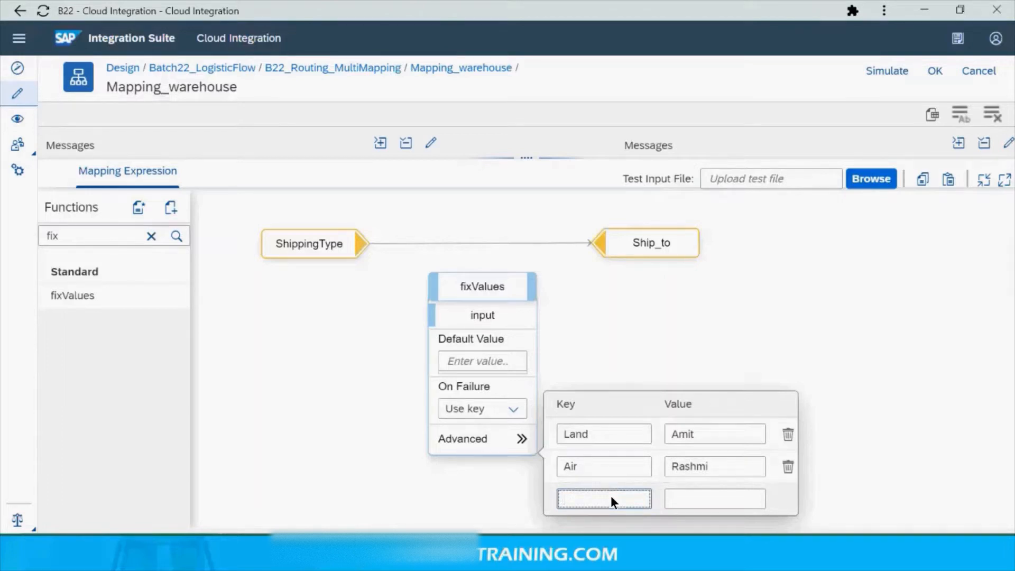
type("Water")
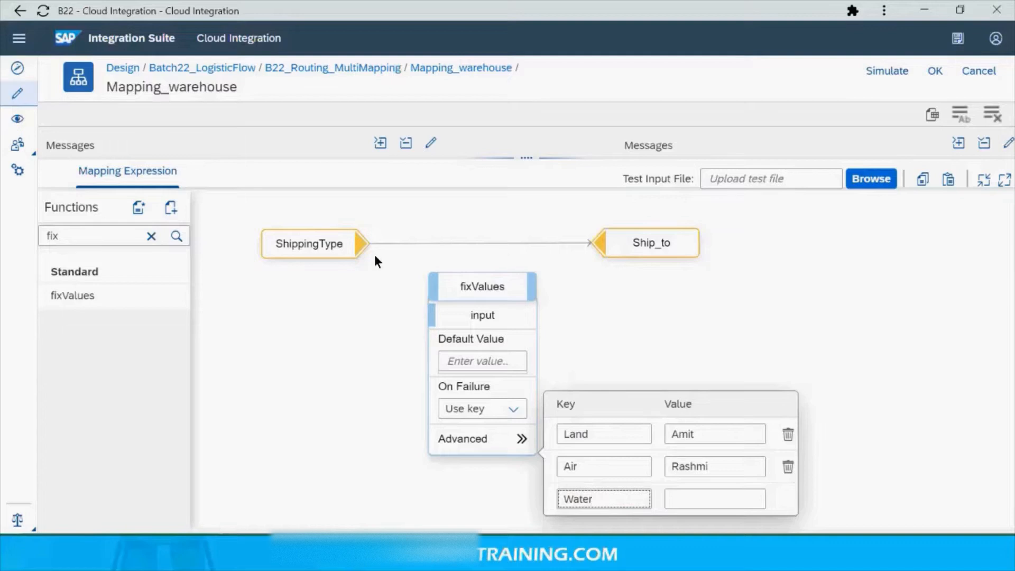
left_click(687, 497)
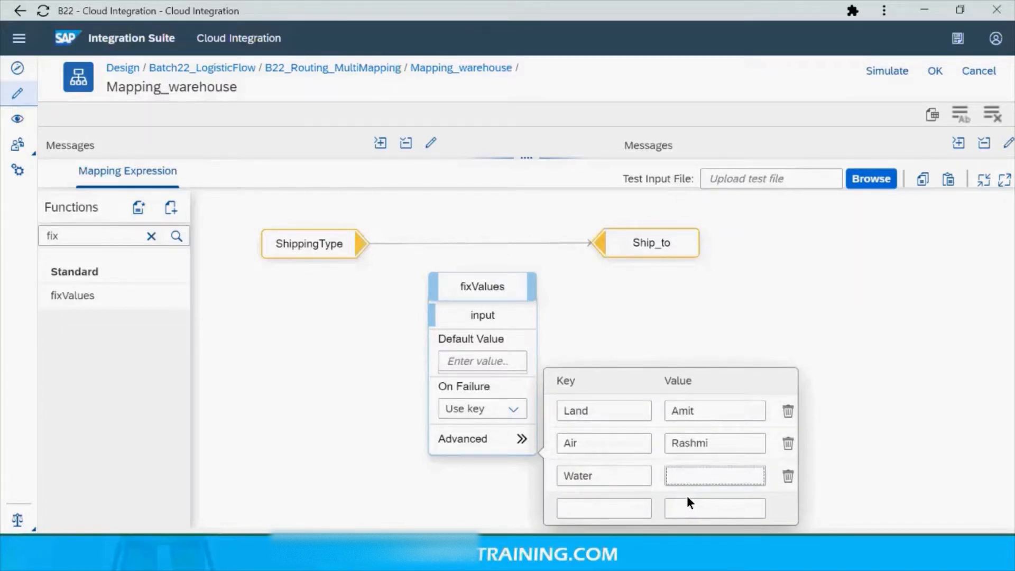
type("Nitin")
left_click(479, 485)
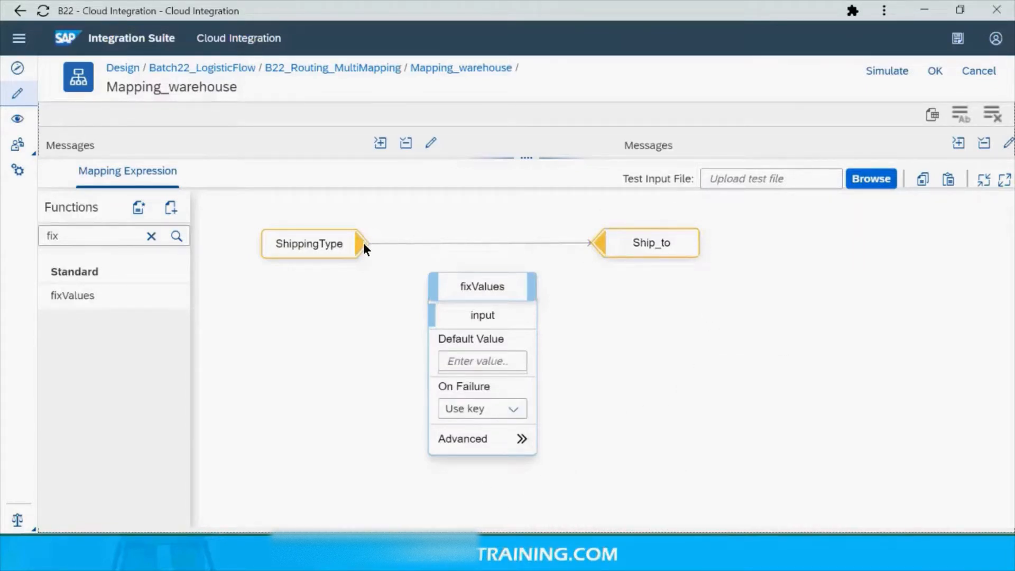
Connect ShippingType to the fixValues input and its output to Ship_to, with On Failure set to Use key
left_click_drag(363, 243, 435, 321)
left_click_drag(532, 280, 605, 244)
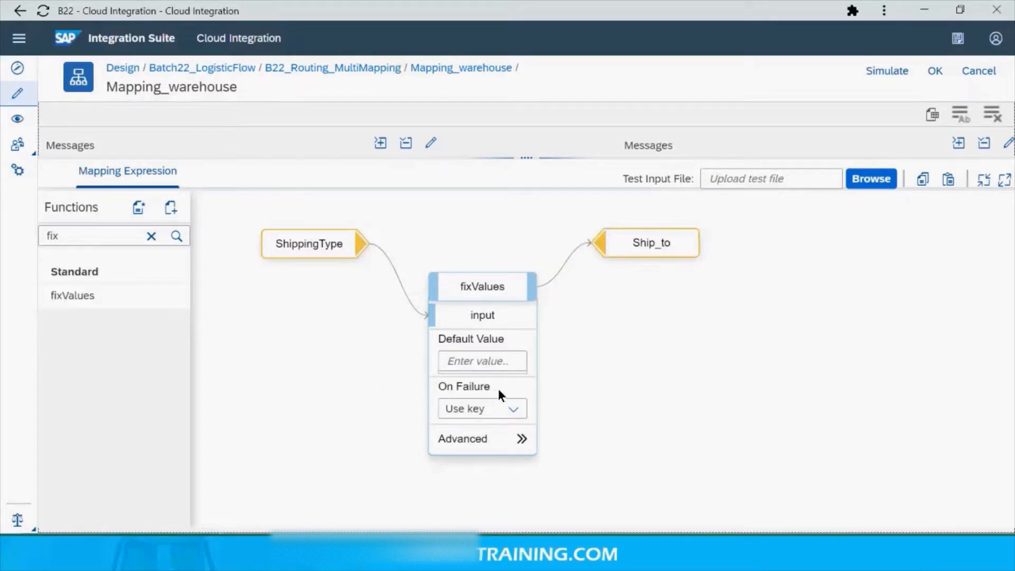
left_click(518, 410)
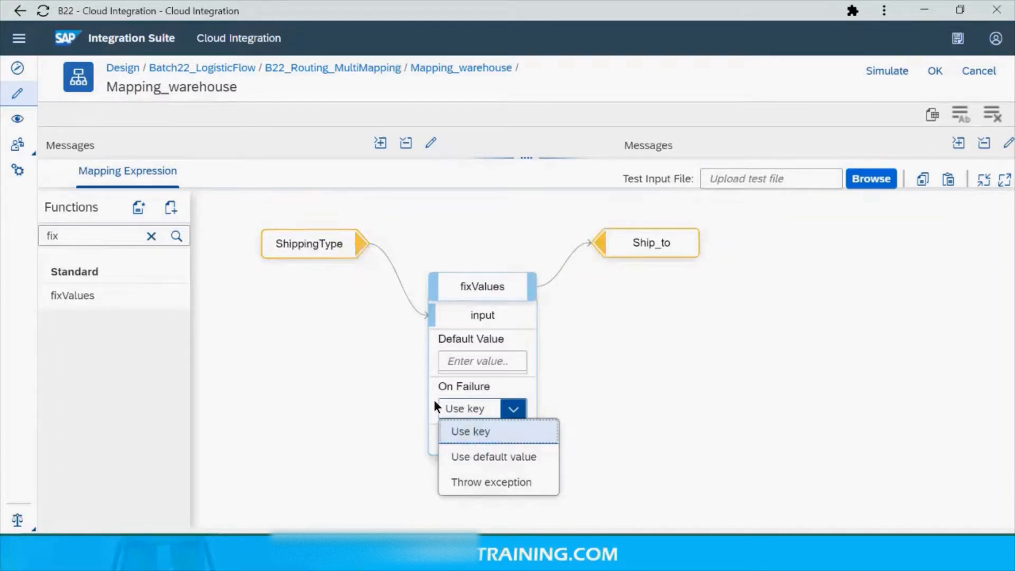
left_click(482, 432)
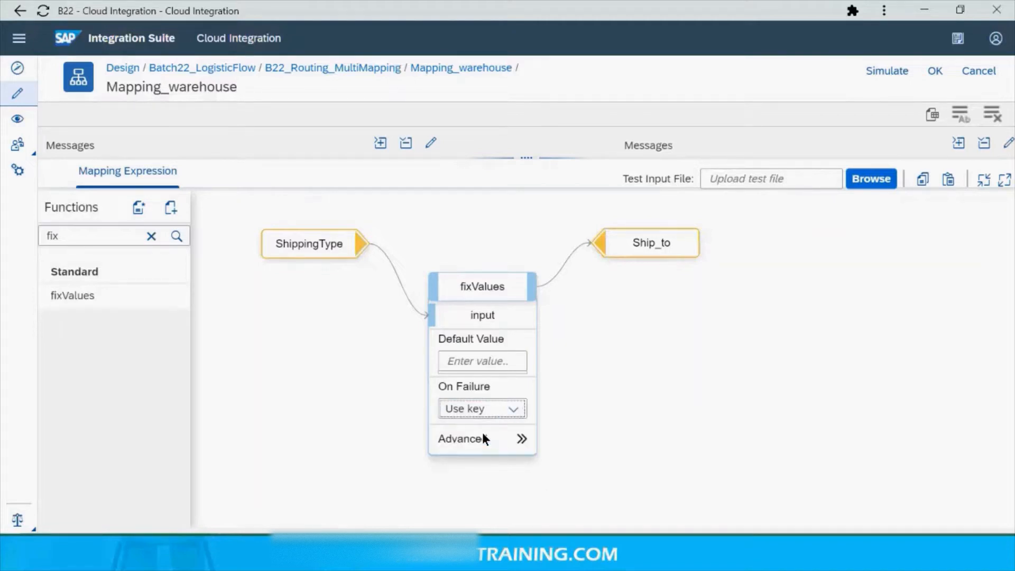
Examine the remaining On Failure options, the default value field and the key-value pairs of fixValues
left_click(523, 413)
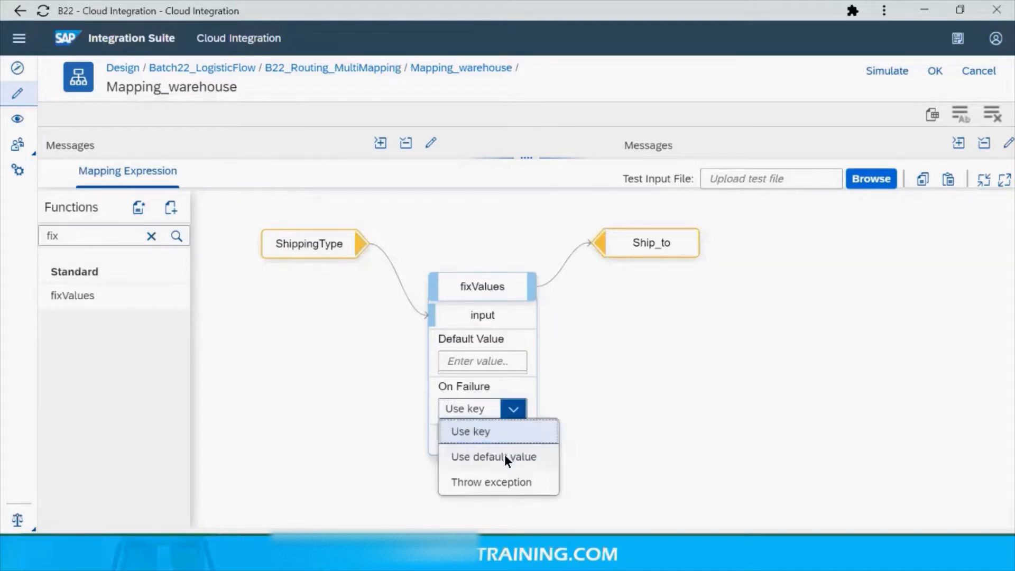
left_click(493, 362)
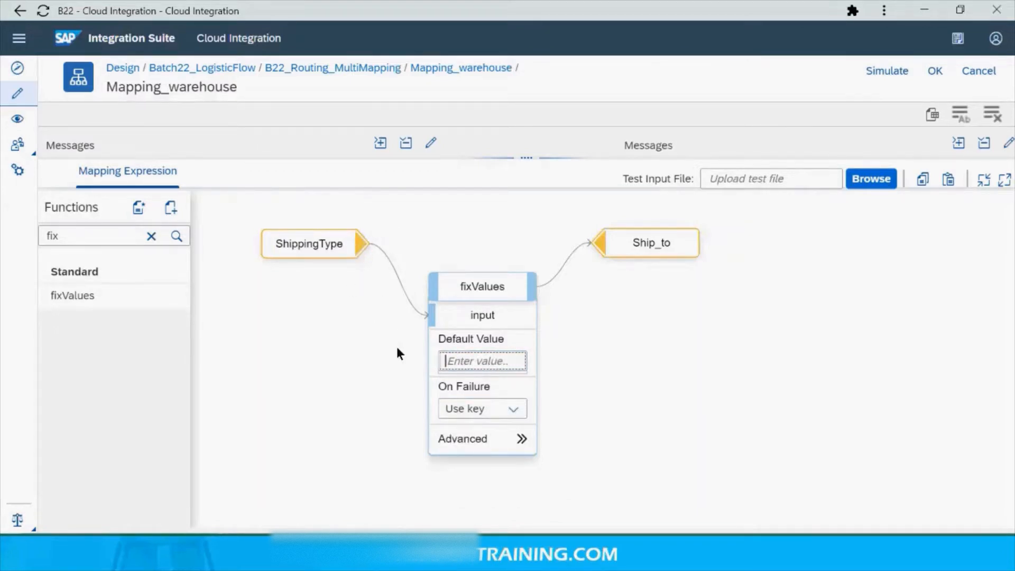
left_click(517, 410)
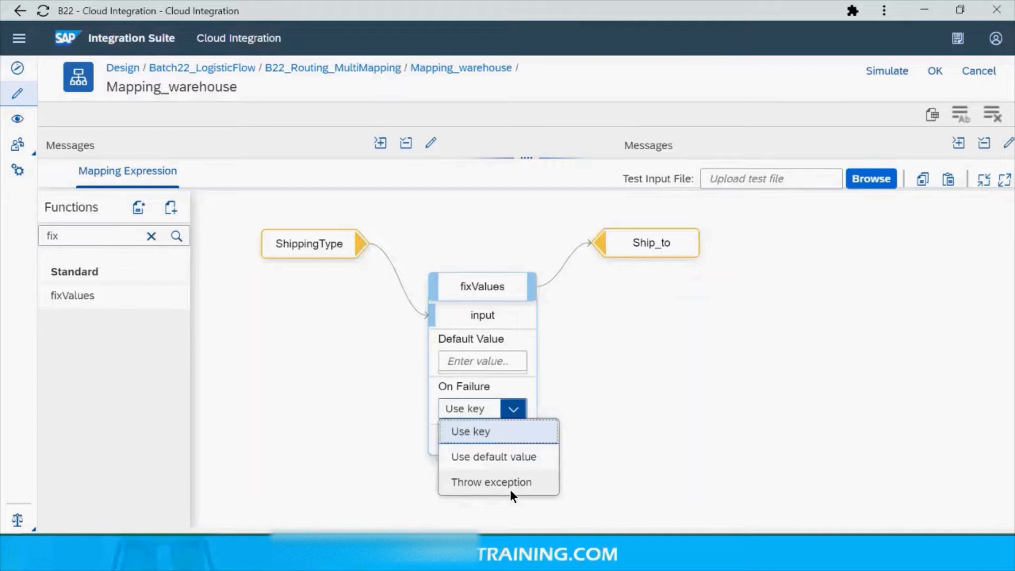
left_click(588, 380)
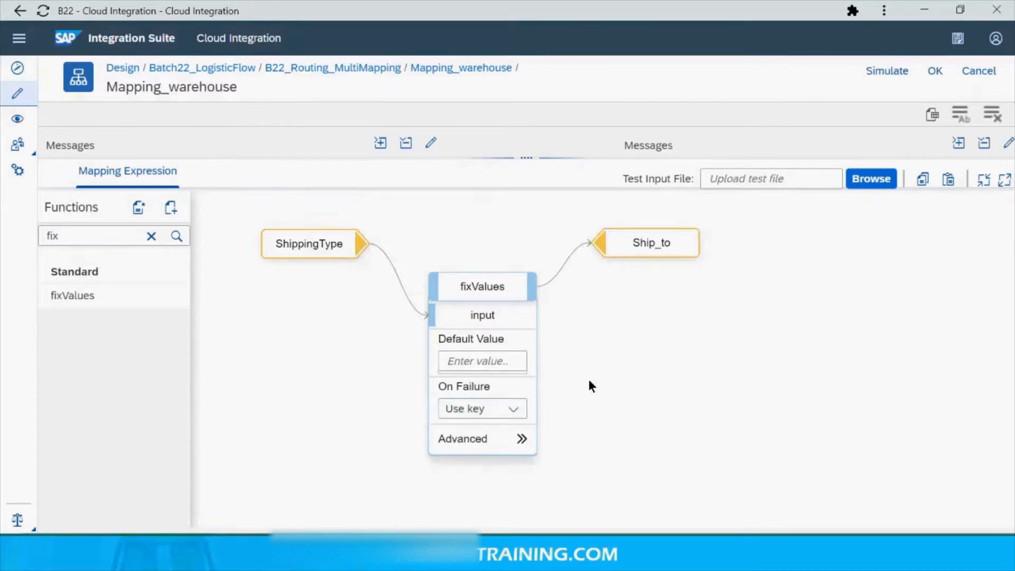
left_click(525, 441)
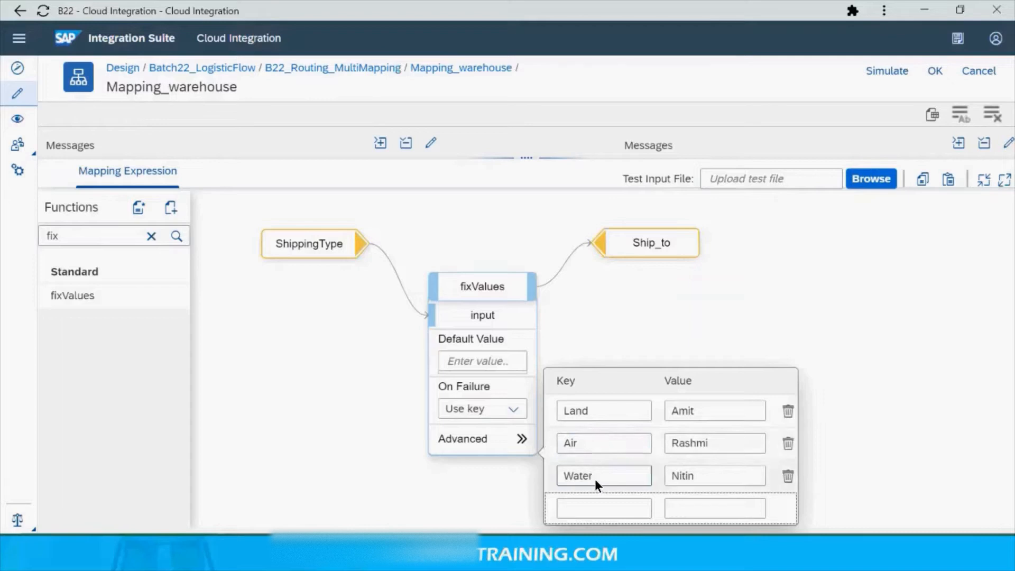
left_click(493, 480)
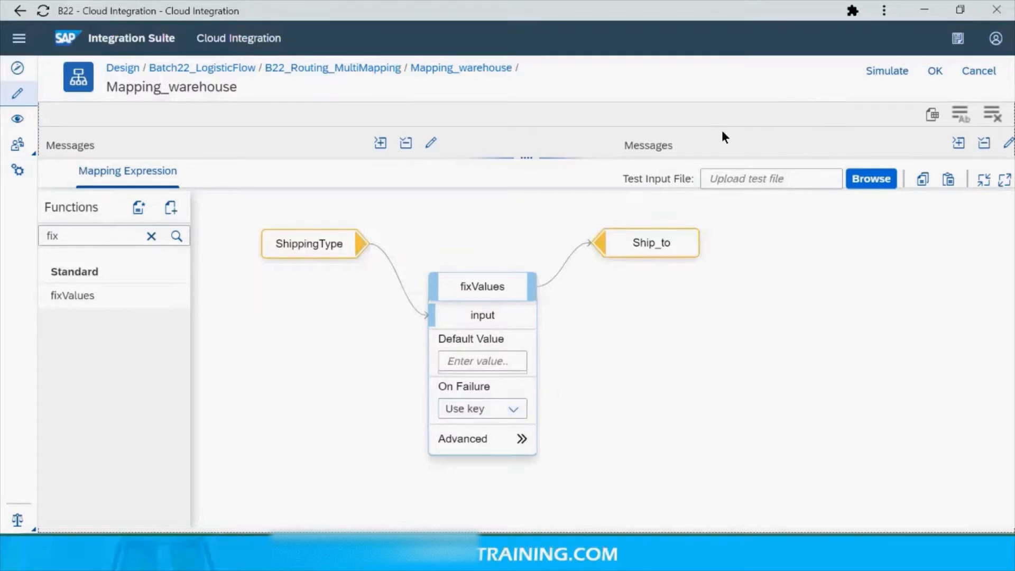
Accept and save the mapping changes, and deploy the B22_Routing_MultiMapping integration flow
left_click(932, 73)
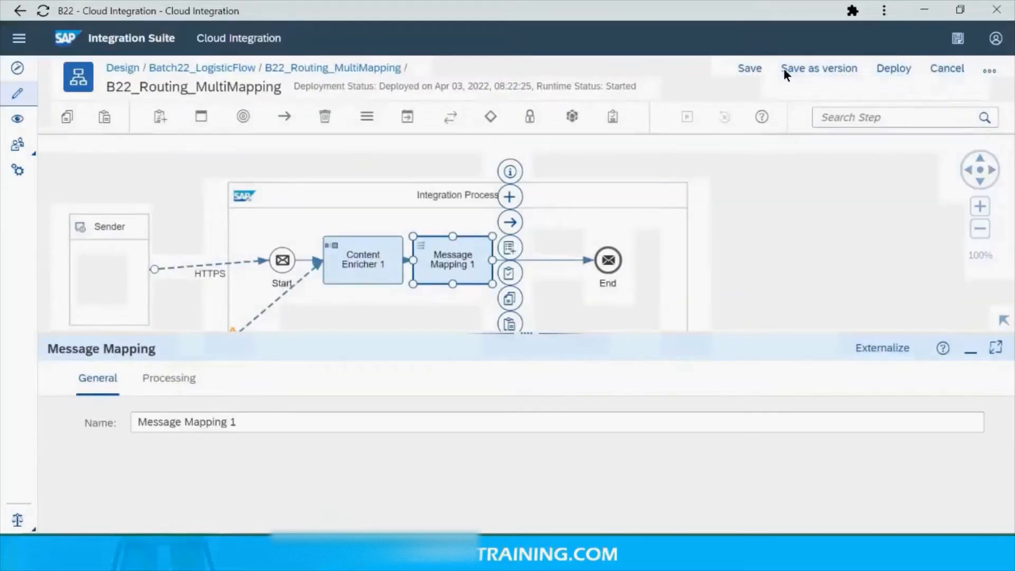
left_click(758, 68)
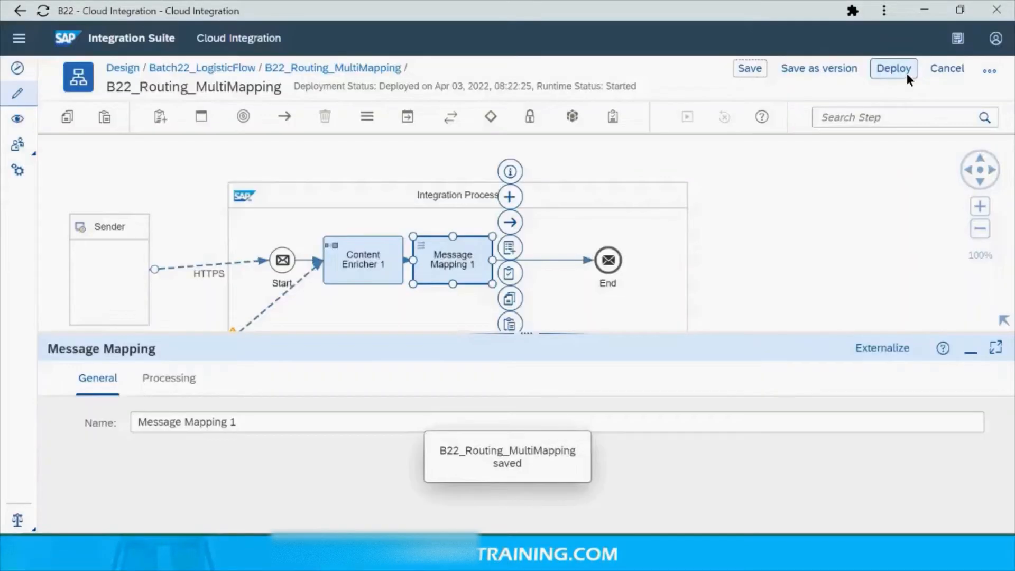
left_click(902, 71)
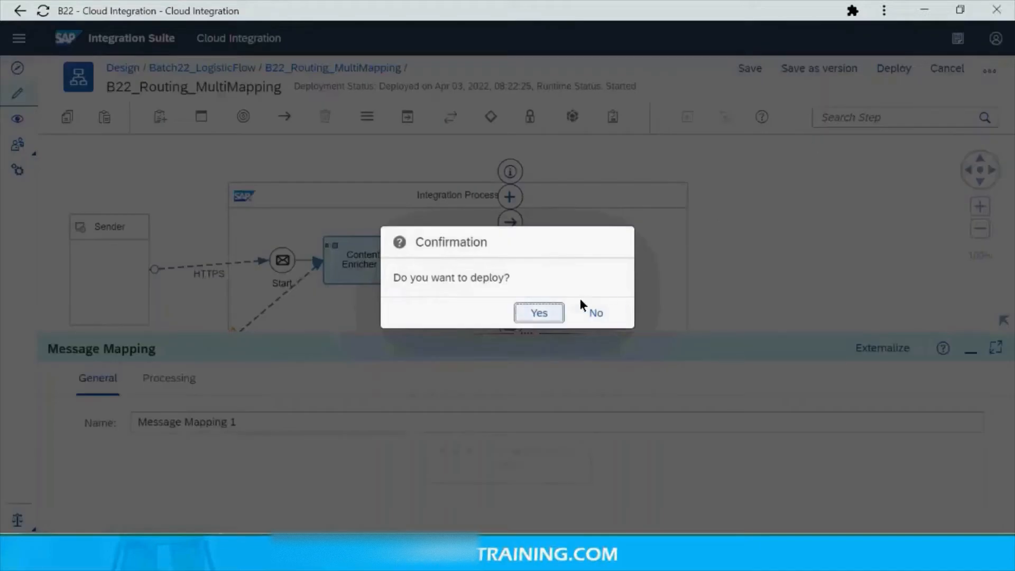
left_click(548, 313)
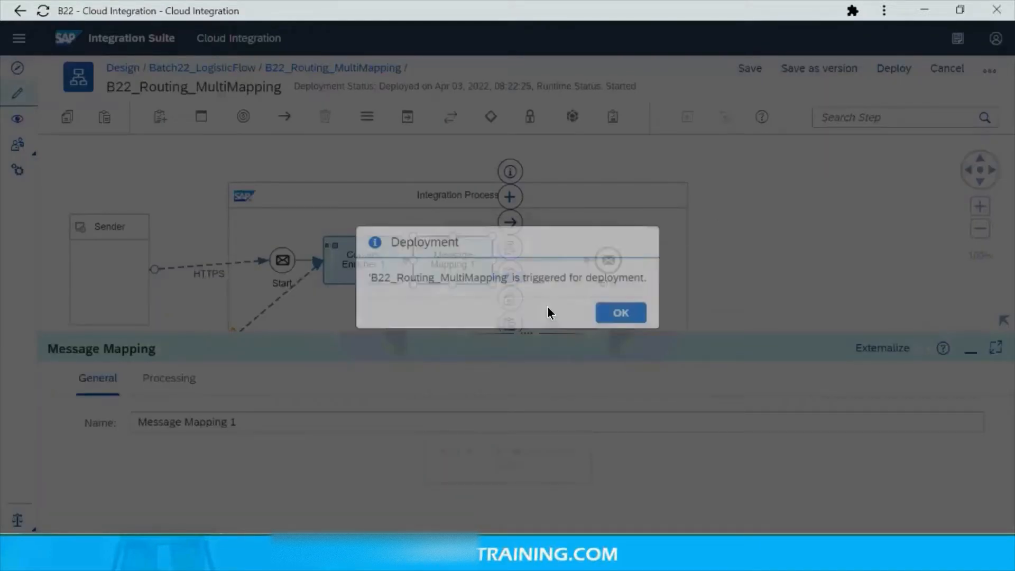
left_click(622, 312)
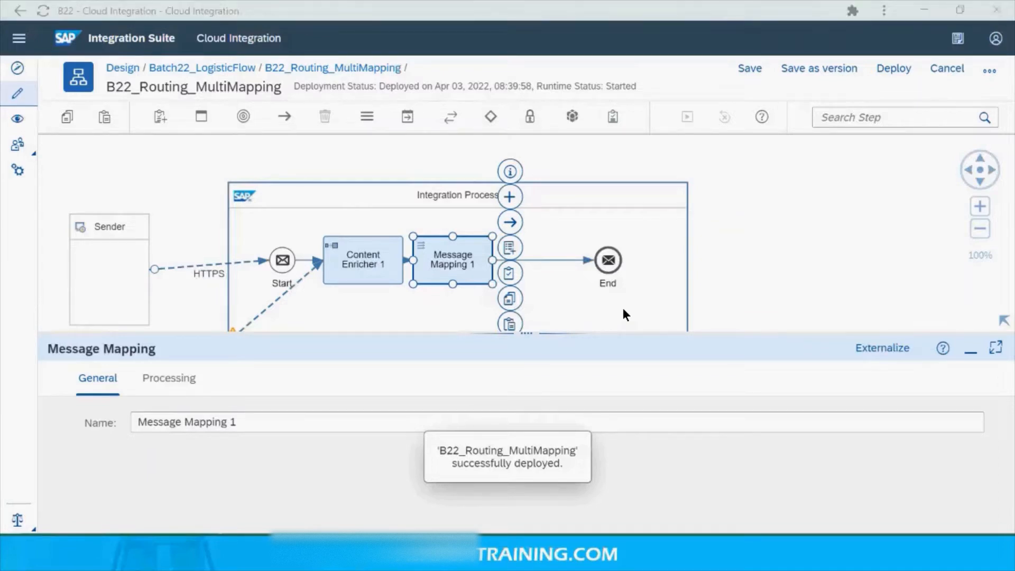
Switch to SoapUI, check the ShippingType value in the order, and send the request to the B22_Routing_MultiMapping endpoint
key("alt+Tab")
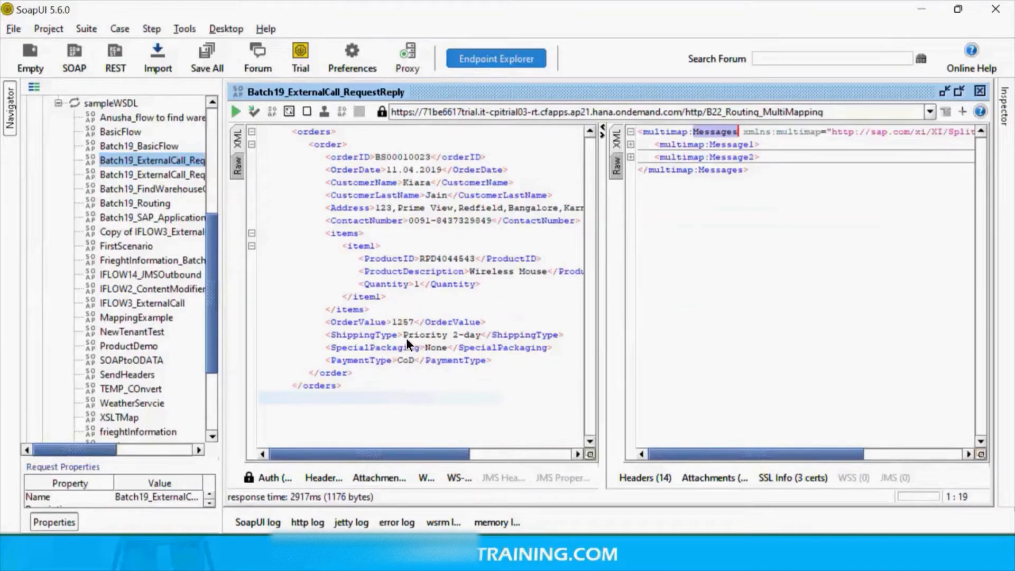
left_click_drag(403, 335, 481, 333)
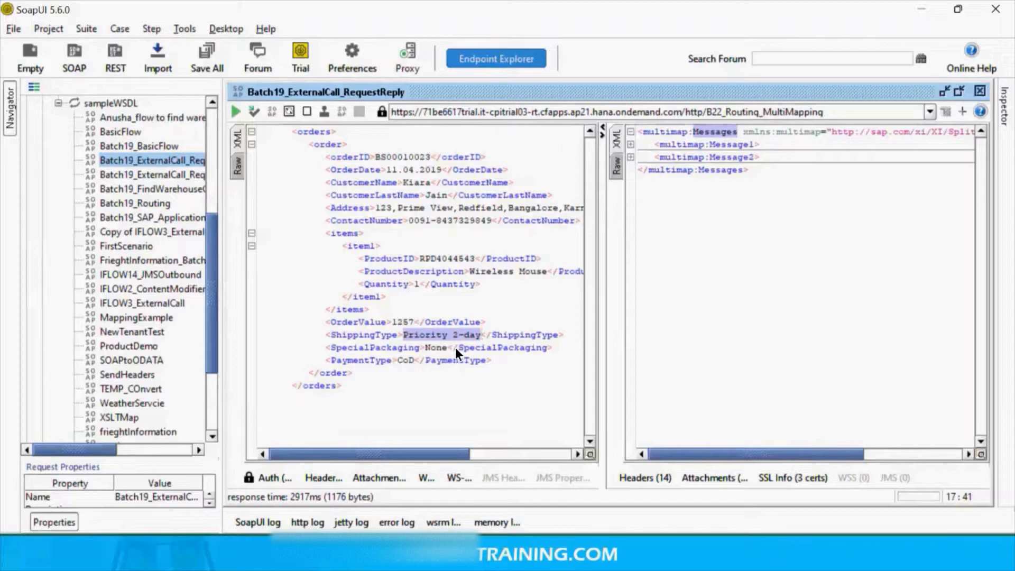
left_click(492, 359)
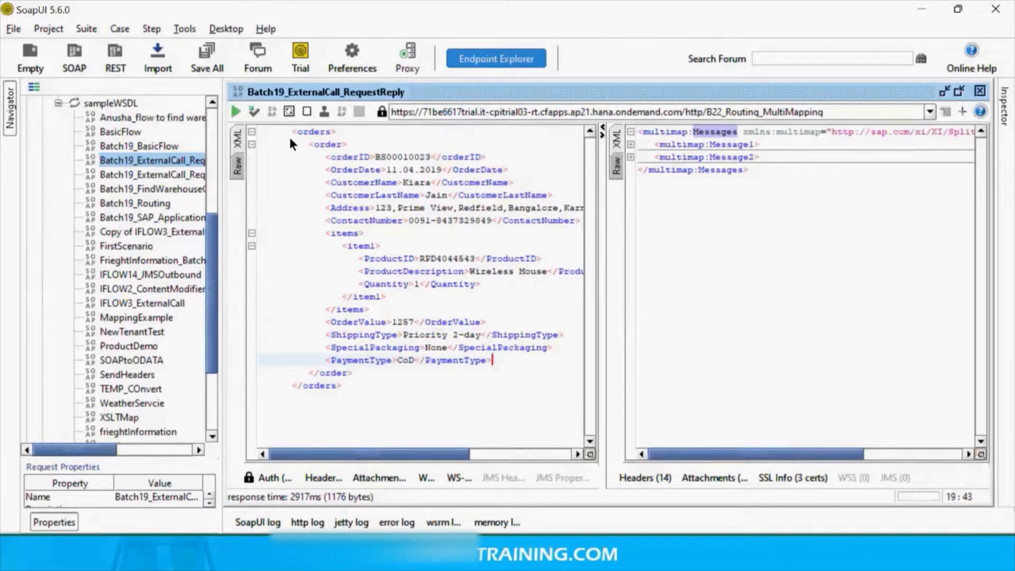
left_click(236, 112)
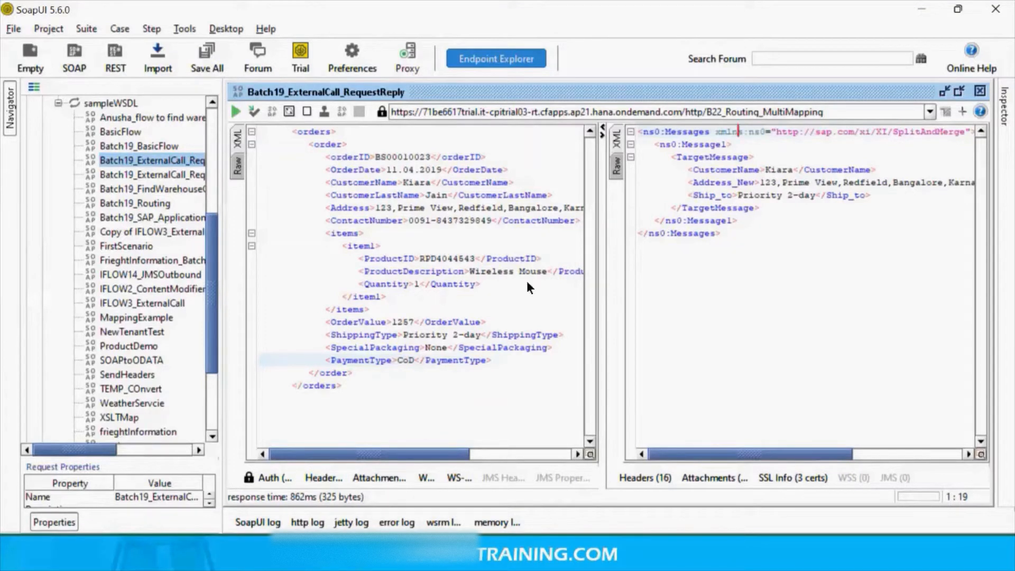
Examine the CustomerName, Address_New and Ship_to fields in the returned TargetMessage
double_click(740, 172)
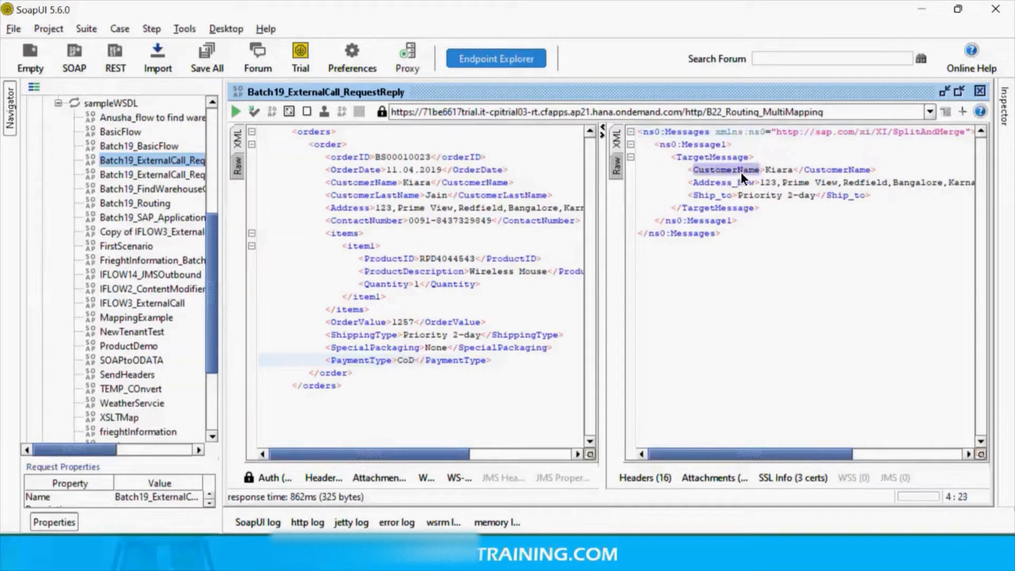
double_click(729, 181)
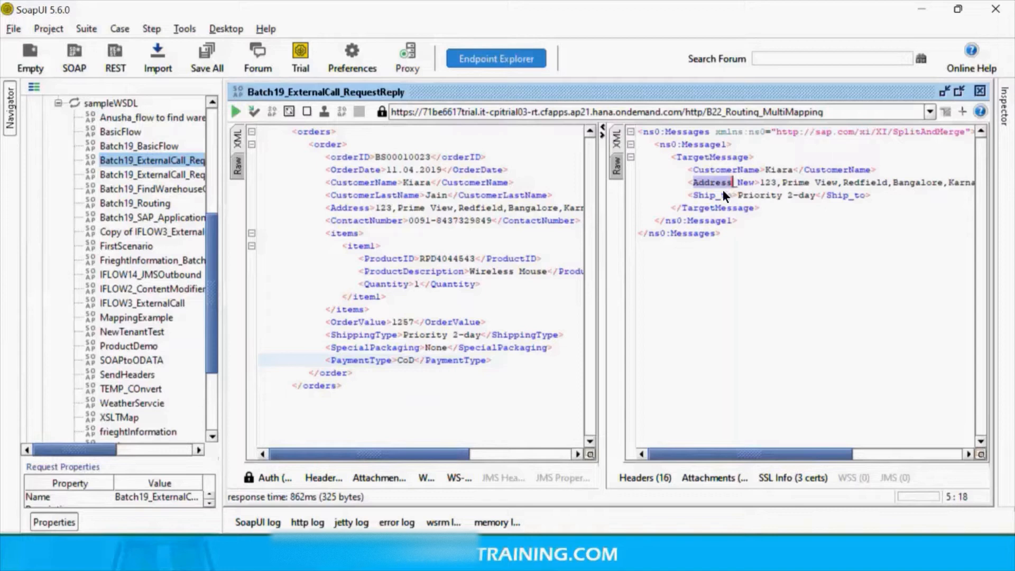
left_click(717, 194)
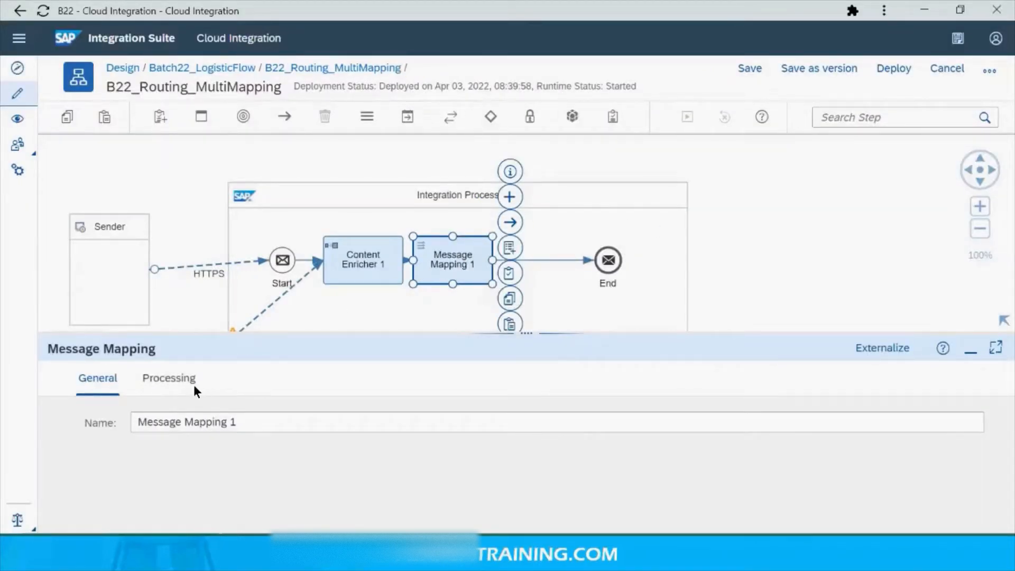
Switch back to Integration Suite, open Mapping_warehouse from Message Mapping 1, and expand the target structure to show all TargetMessage fields
left_click(179, 381)
left_click(253, 424)
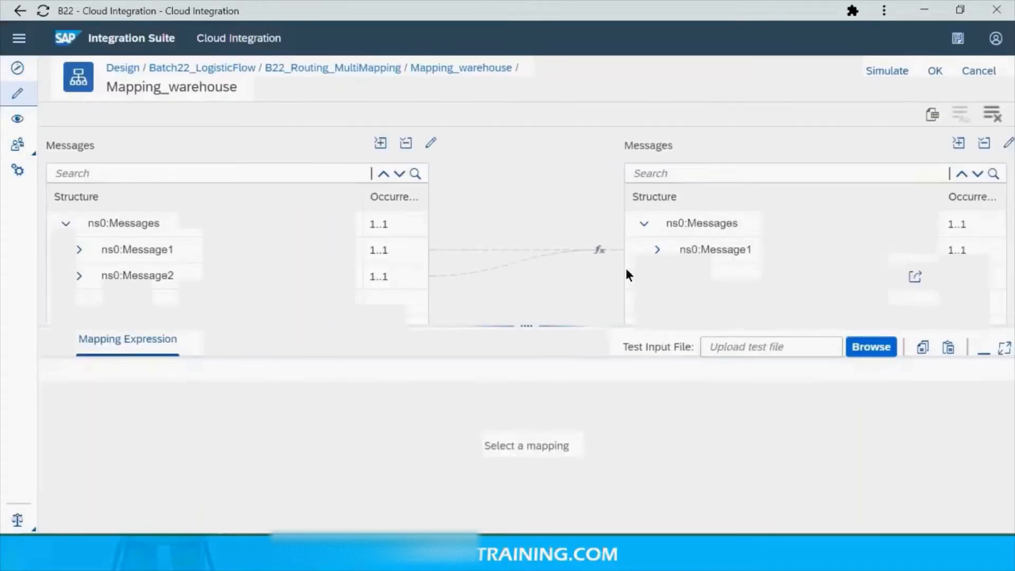
left_click(657, 250)
left_click_drag(563, 326, 580, 456)
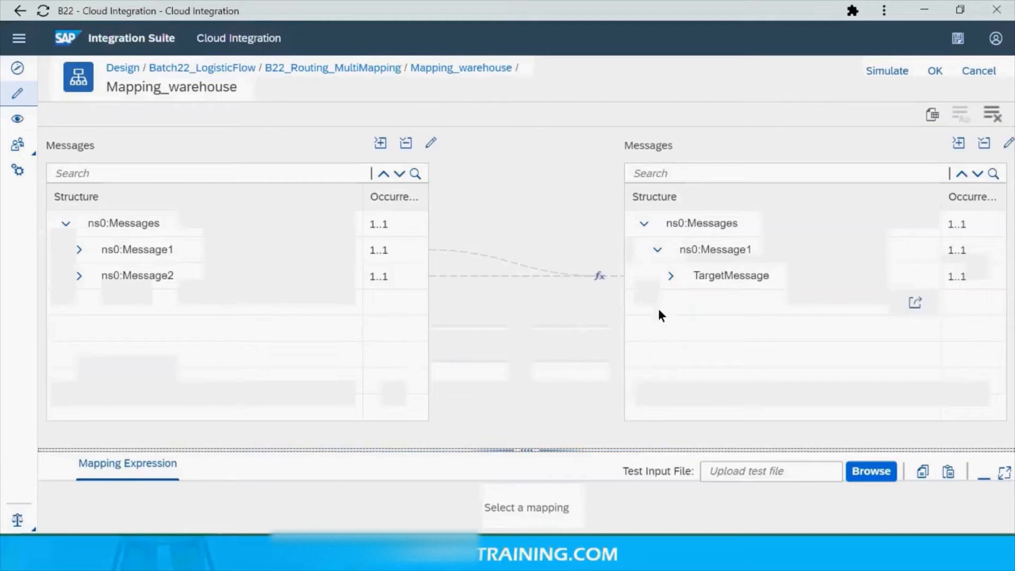
left_click(670, 275)
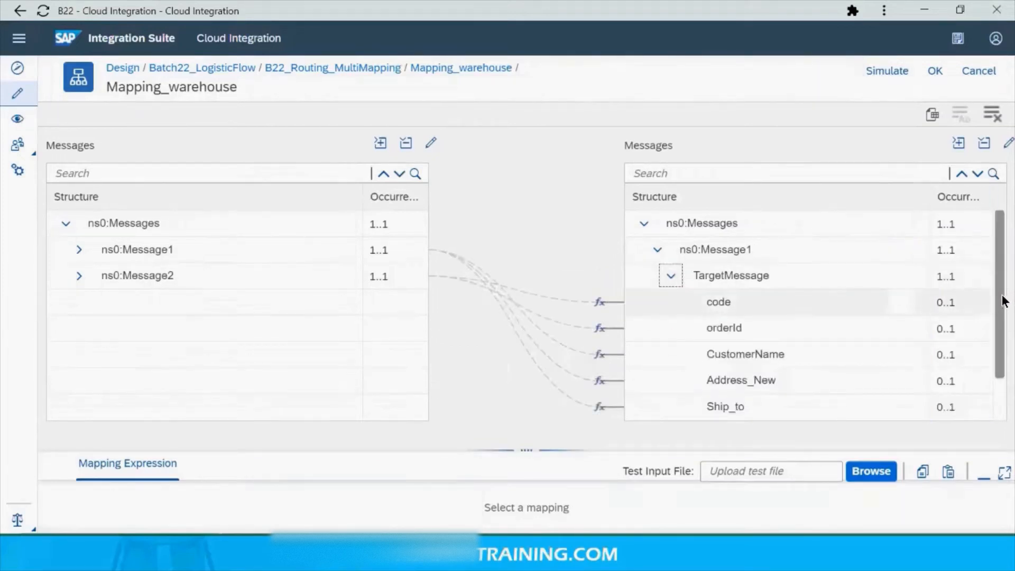
left_click_drag(1001, 301, 1001, 320)
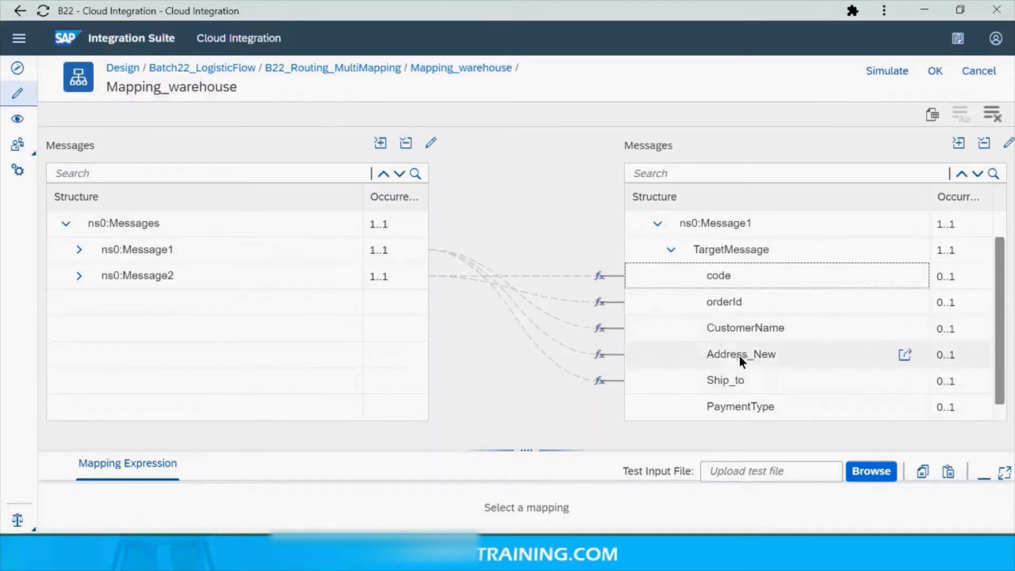
Switch to SoapUI and compare the order's CustomerName and Address values with those in the returned TargetMessage
key("alt+Tab")
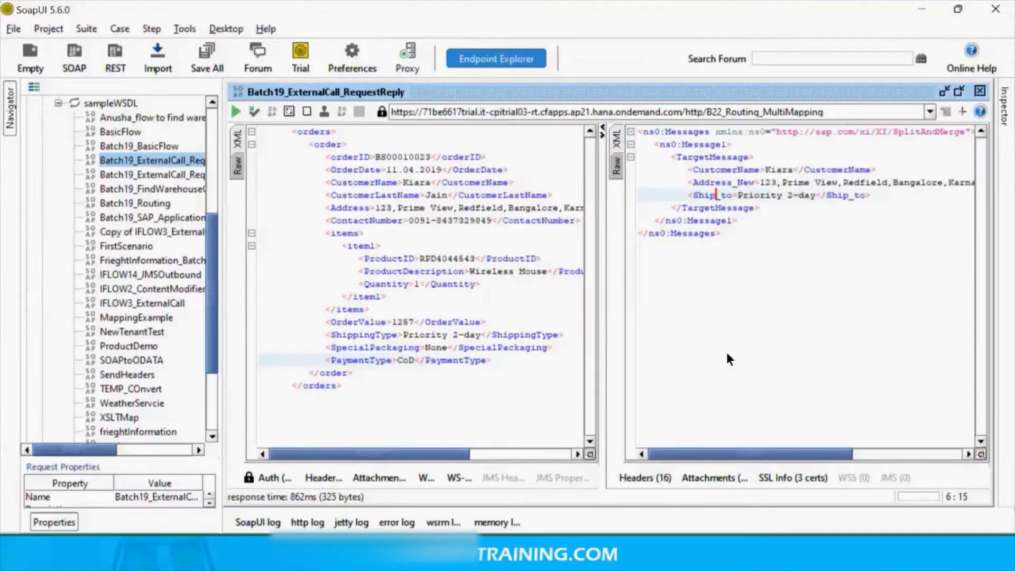
double_click(775, 170)
left_click(412, 183)
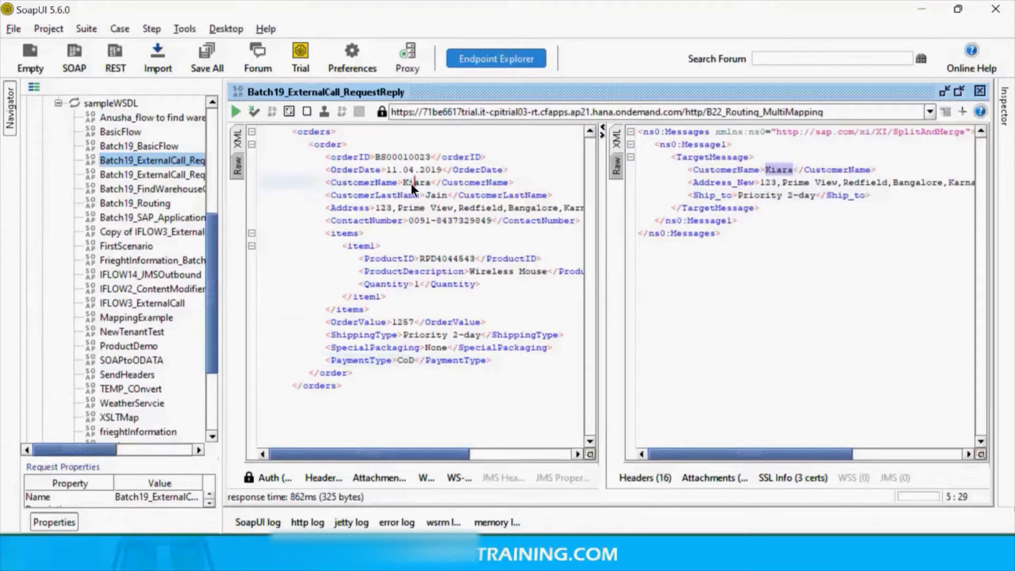
double_click(411, 183)
double_click(411, 206)
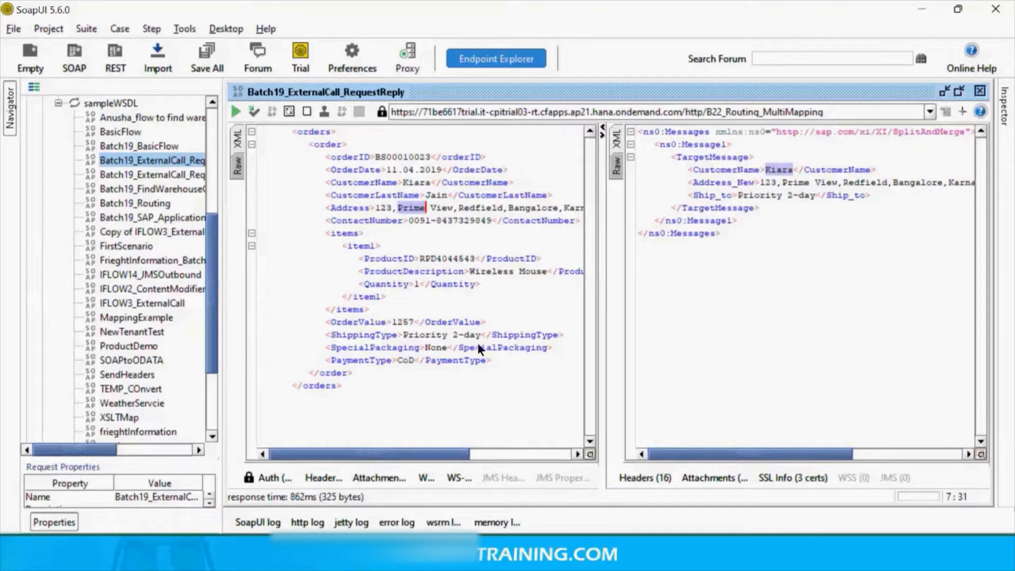
Replace the order's ShippingType value with Air and send the request to the B22_Routing_MultiMapping endpoint
left_click(414, 336)
double_click(414, 336)
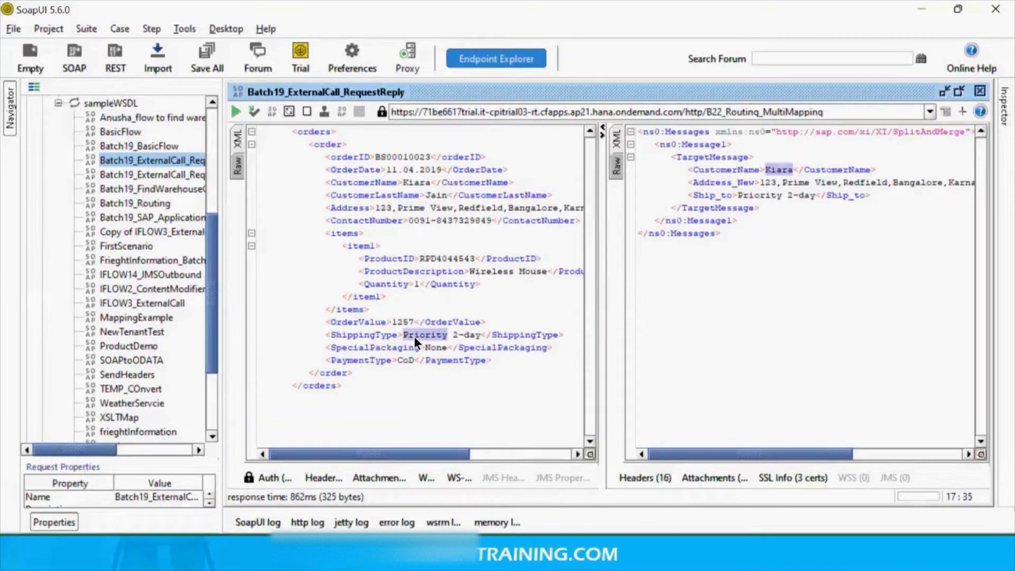
key("Delete")
key("Delete")
key("Delete")
key("Delete")
key("Delete")
key("Delete")
key("Delete")
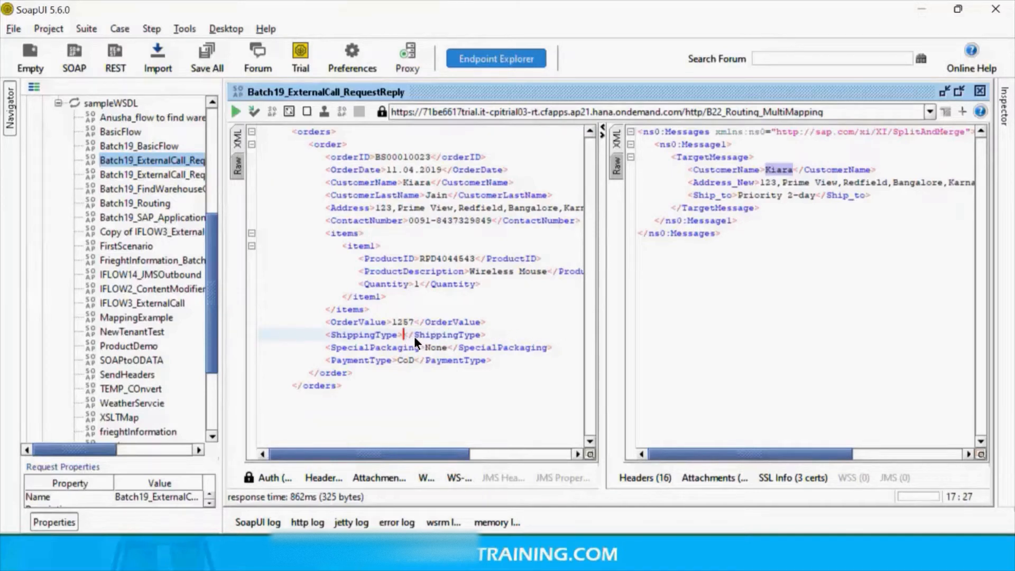
type("Air")
left_click(235, 112)
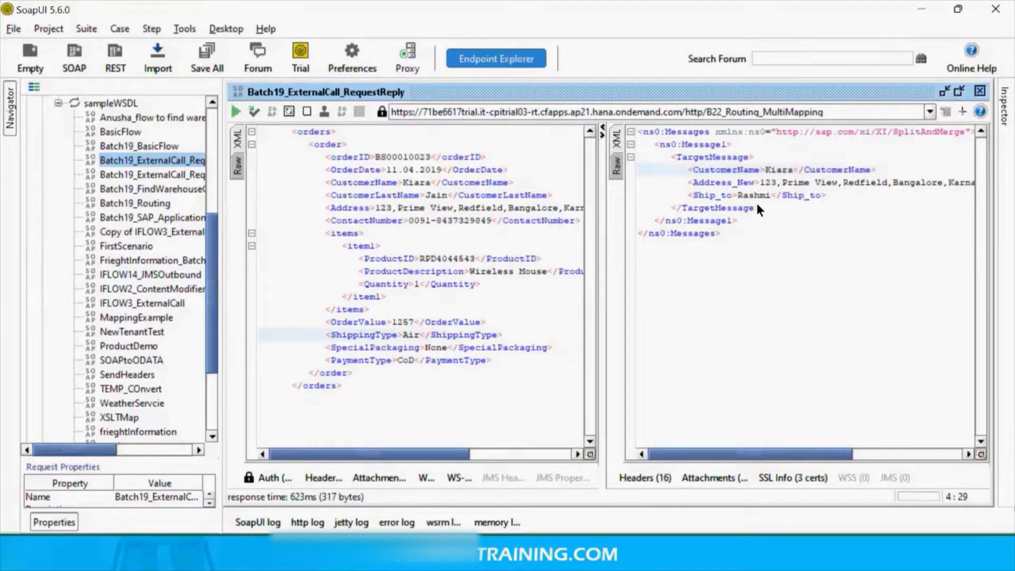
Switch back to Integration Suite, open the ShippingType to Ship_to mapping expression and examine the key-value table of fixValues
key("alt+Tab")
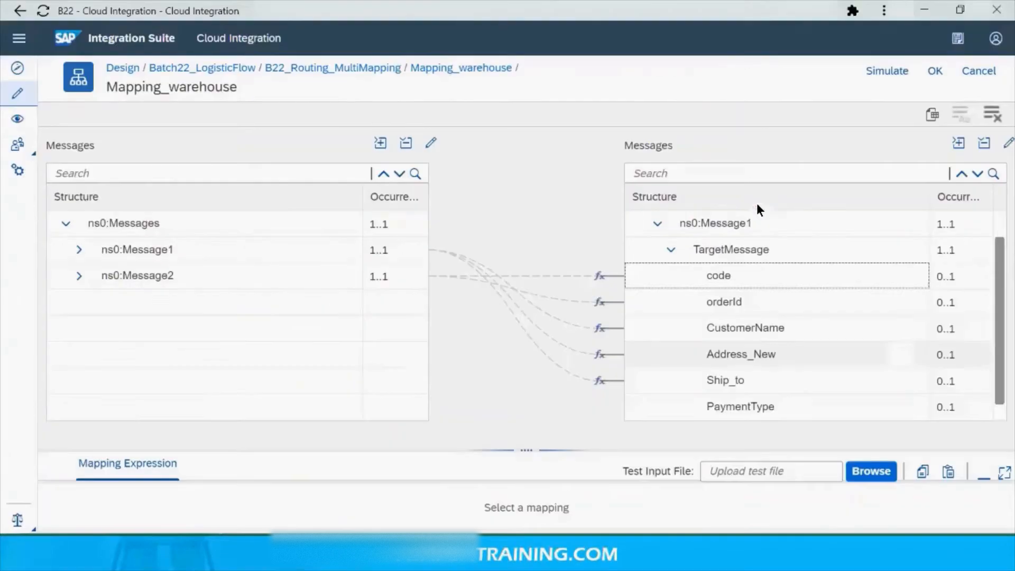
left_click(732, 379)
left_click_drag(543, 452, 506, 192)
left_click_drag(569, 187, 614, 383)
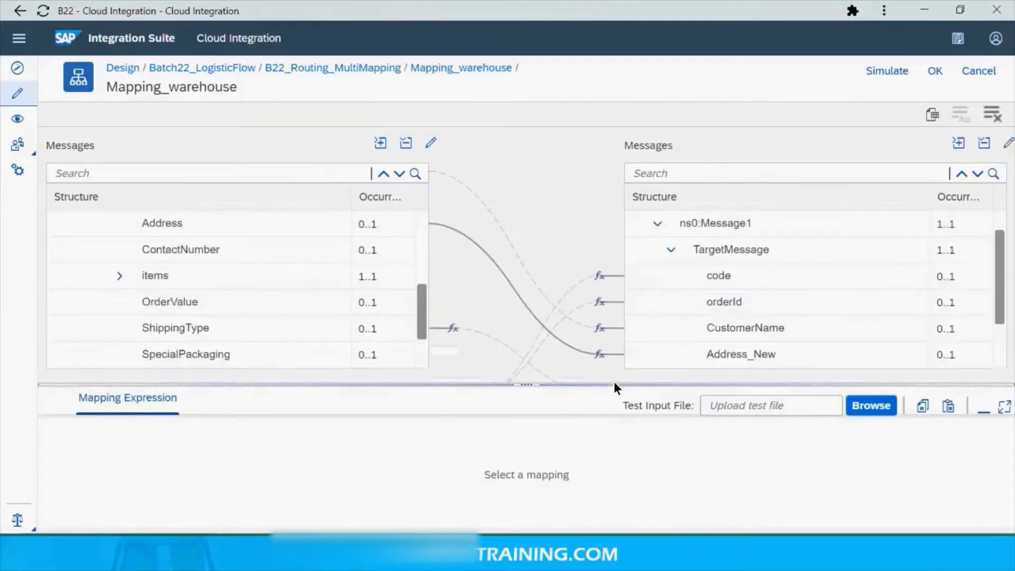
scroll(999, 355, "down", 3)
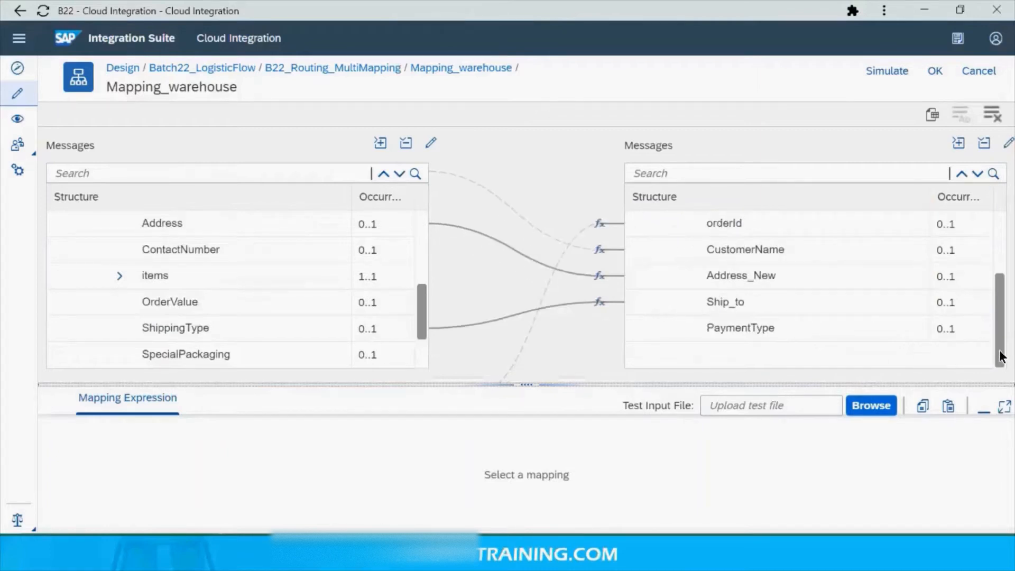
left_click(559, 305)
left_click_drag(500, 384, 518, 201)
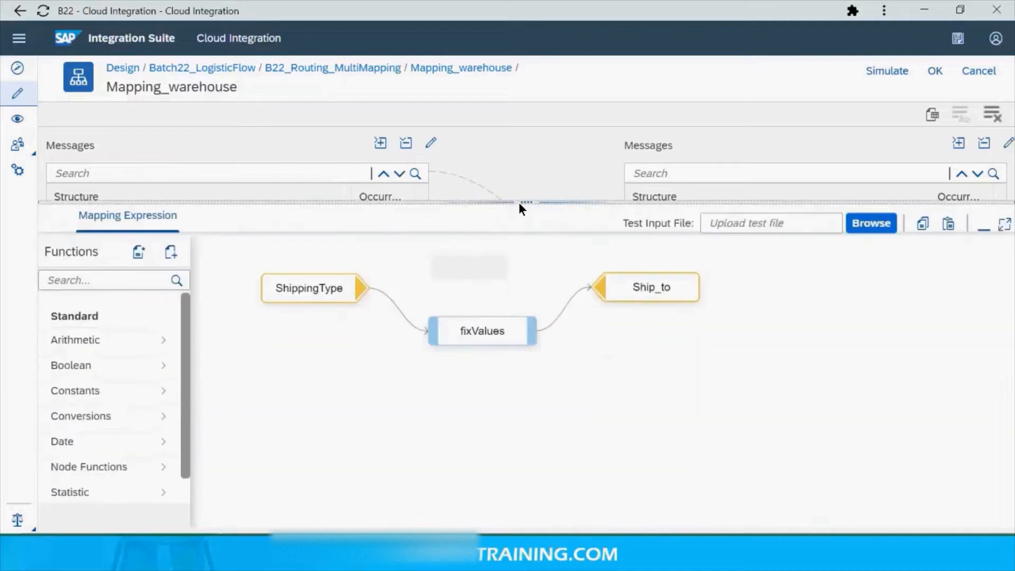
left_click(486, 334)
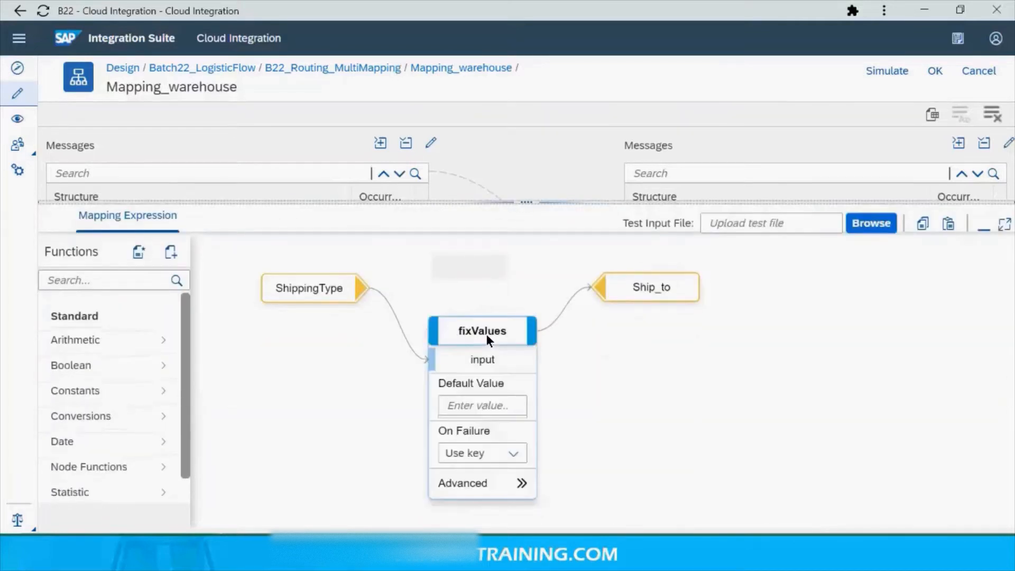
left_click(521, 482)
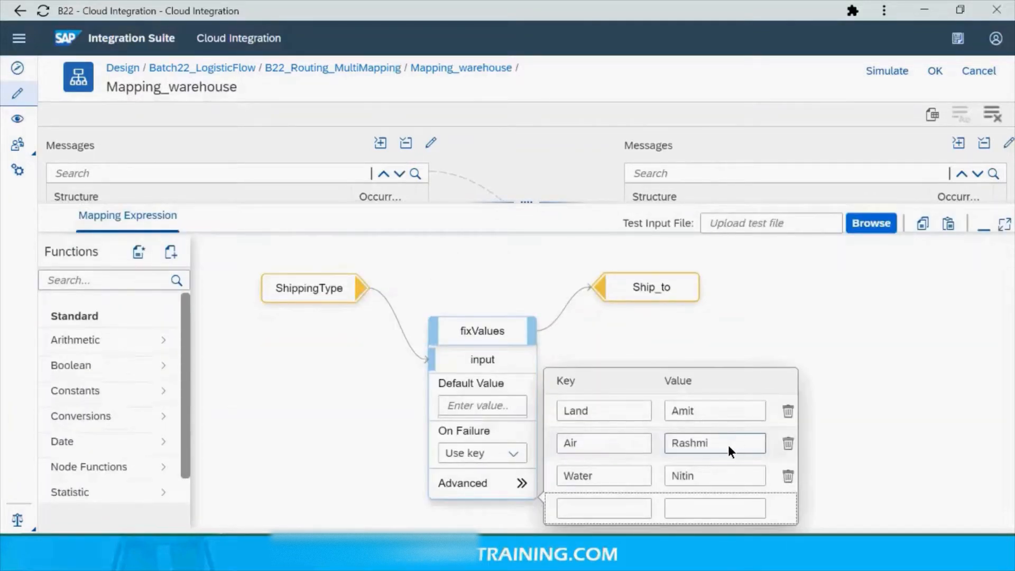
left_click_drag(530, 201, 553, 401)
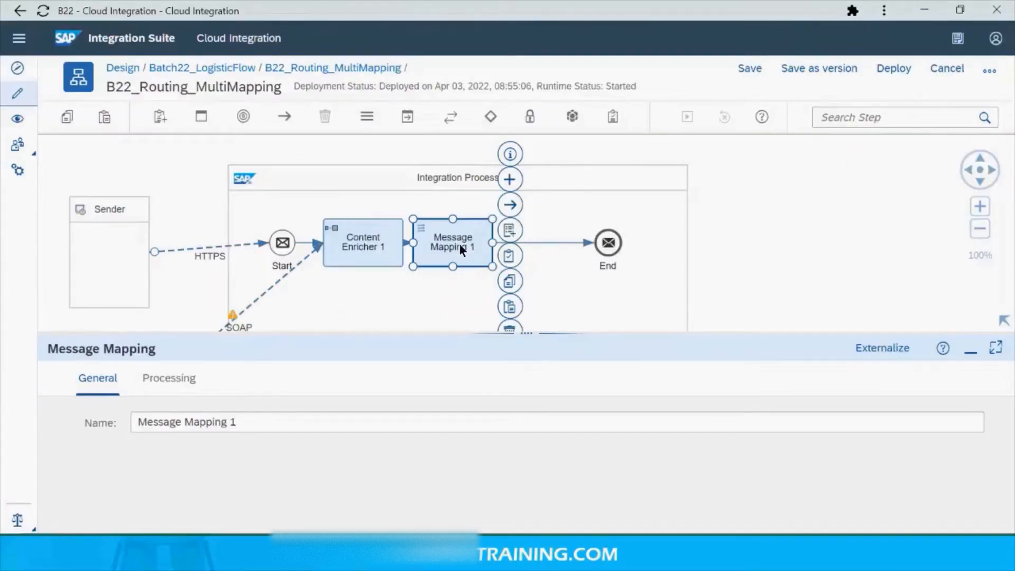
Open Mapping_warehouse from the processing settings of Message Mapping 1 and expand the target structure down to the TargetMessage fields
left_click(183, 378)
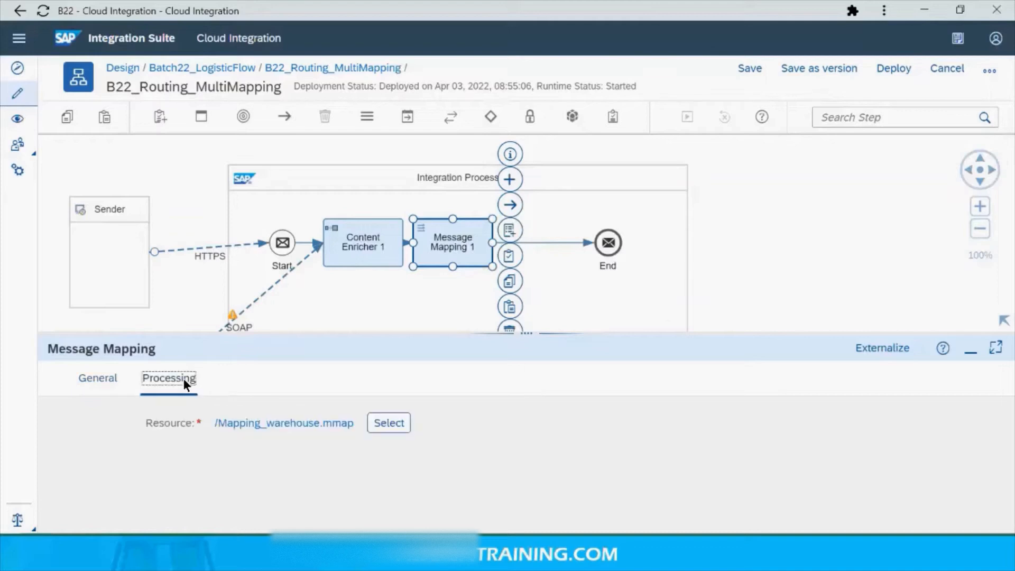
left_click(265, 419)
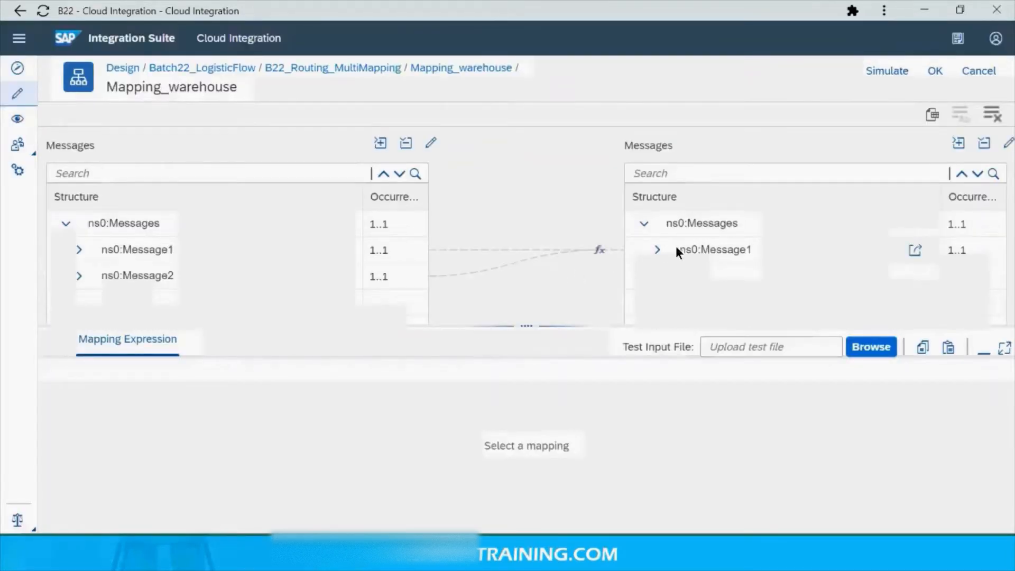
left_click(657, 249)
left_click(670, 276)
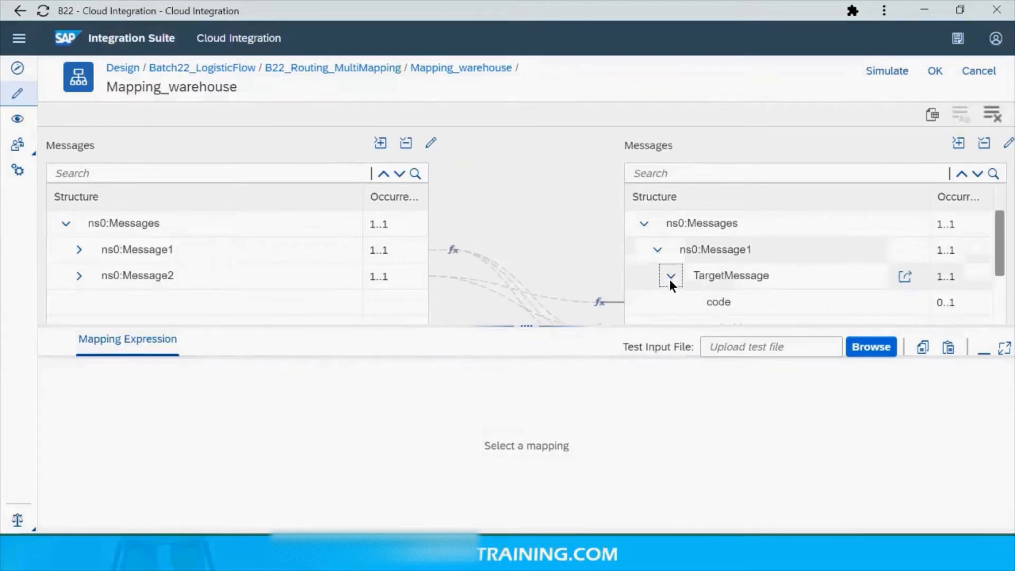
left_click_drag(605, 326, 617, 442)
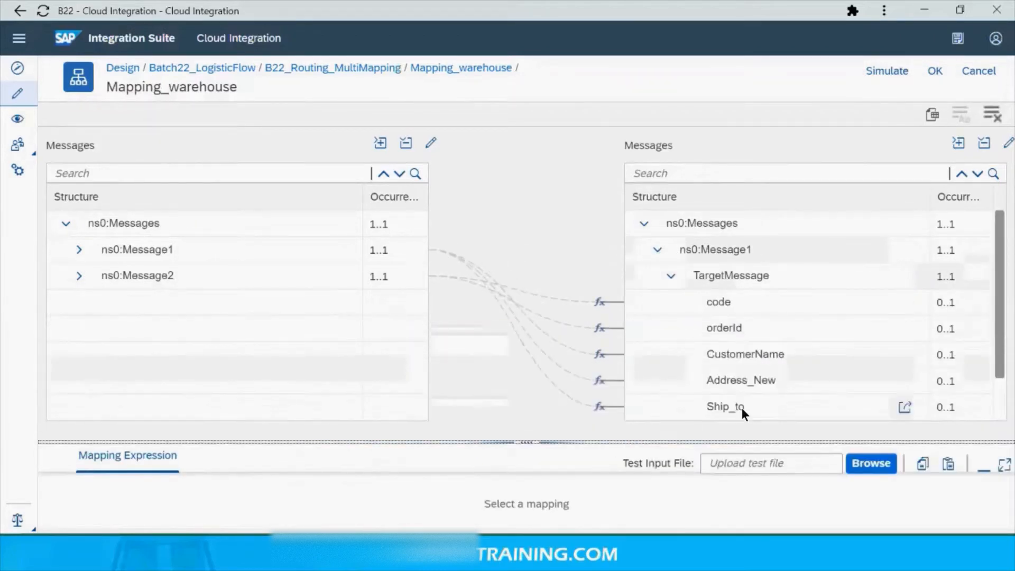
left_click_drag(998, 362, 998, 394)
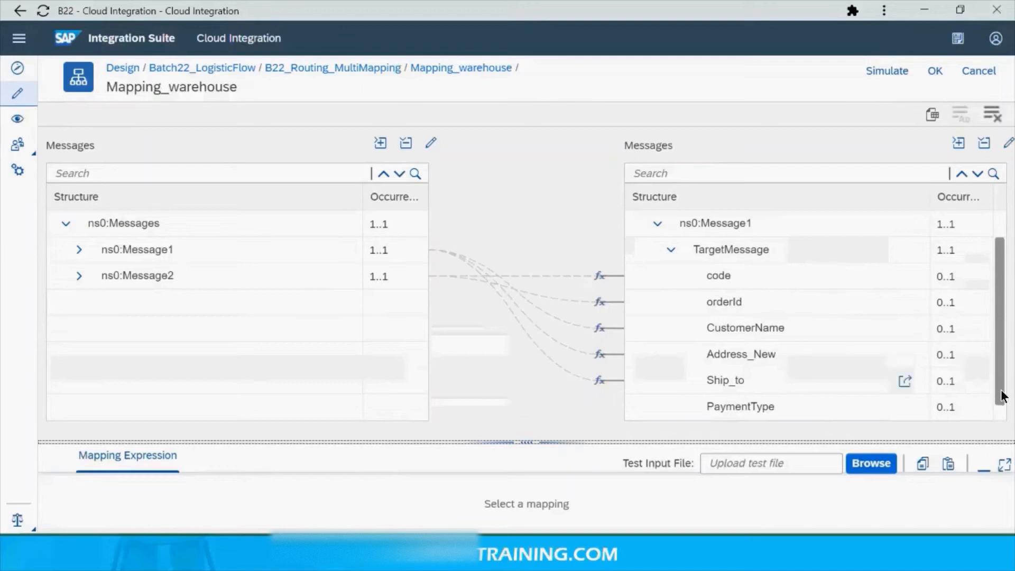
Display the Ship_to mapping expression and examine the default value, failure handling and advanced key-value pairs of fixValues
left_click(717, 379)
left_click(717, 378)
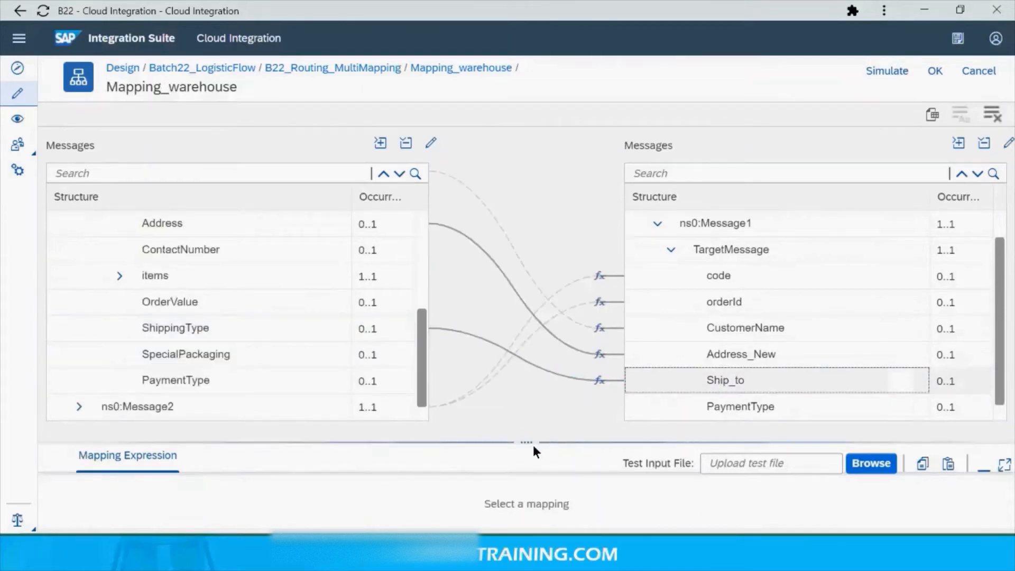
left_click(707, 383)
left_click_drag(529, 440, 533, 230)
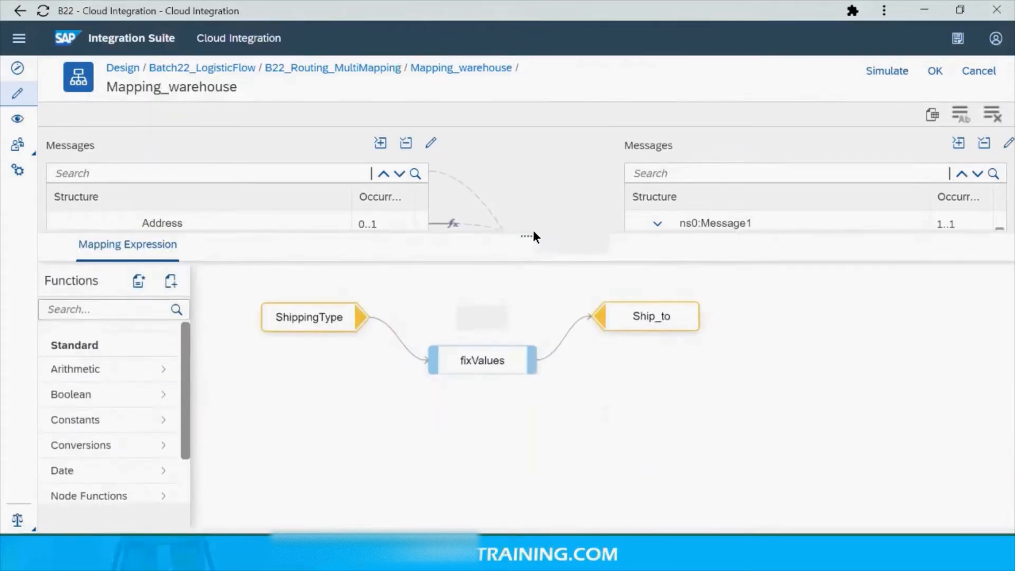
left_click(483, 360)
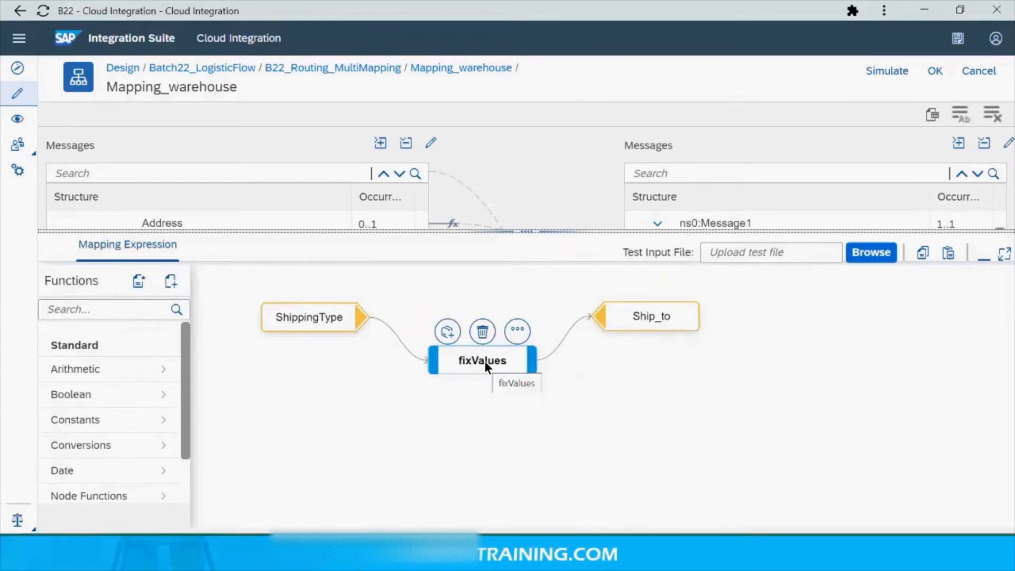
left_click(484, 360)
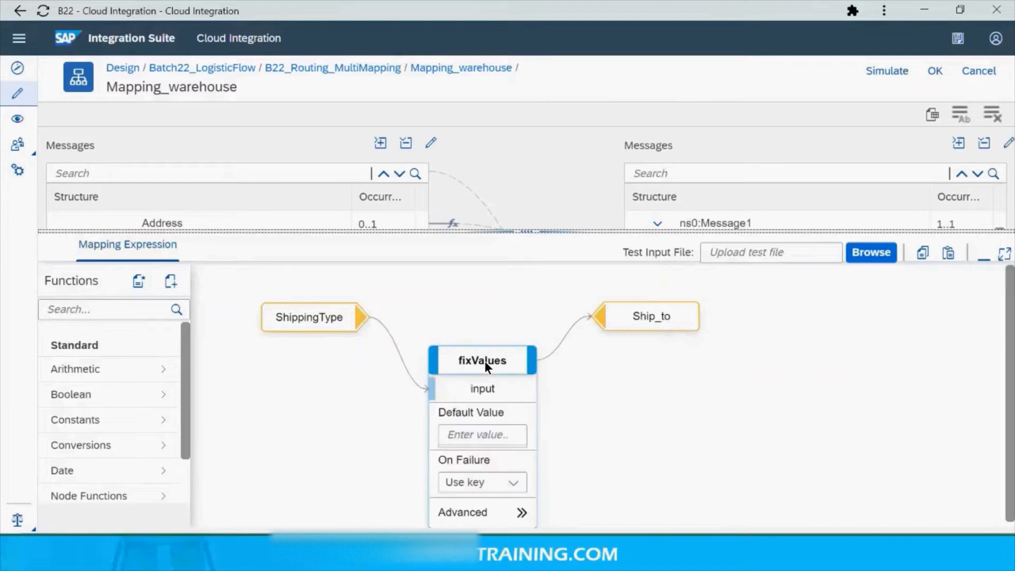
left_click(518, 508)
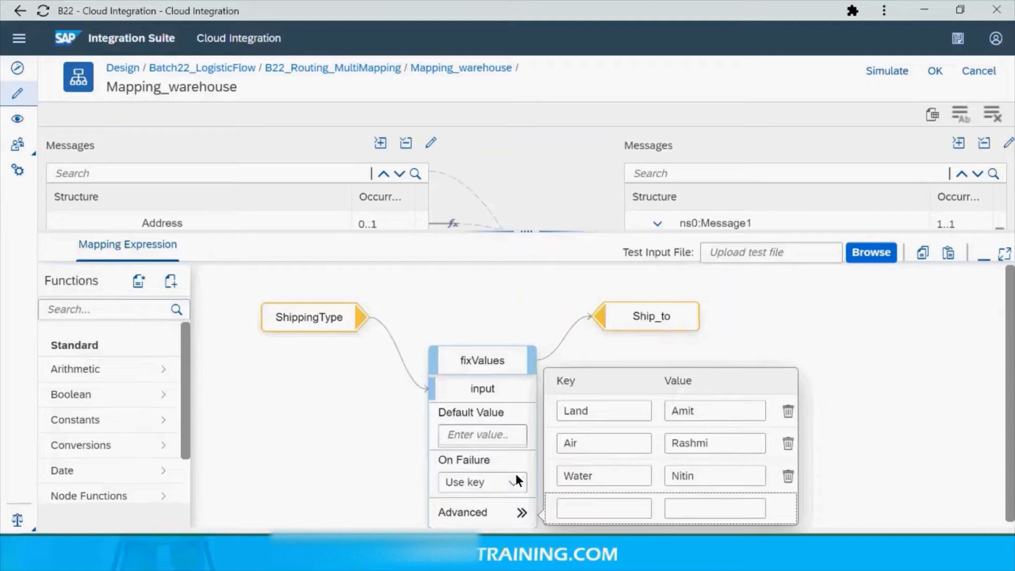
mouse_move(514, 353)
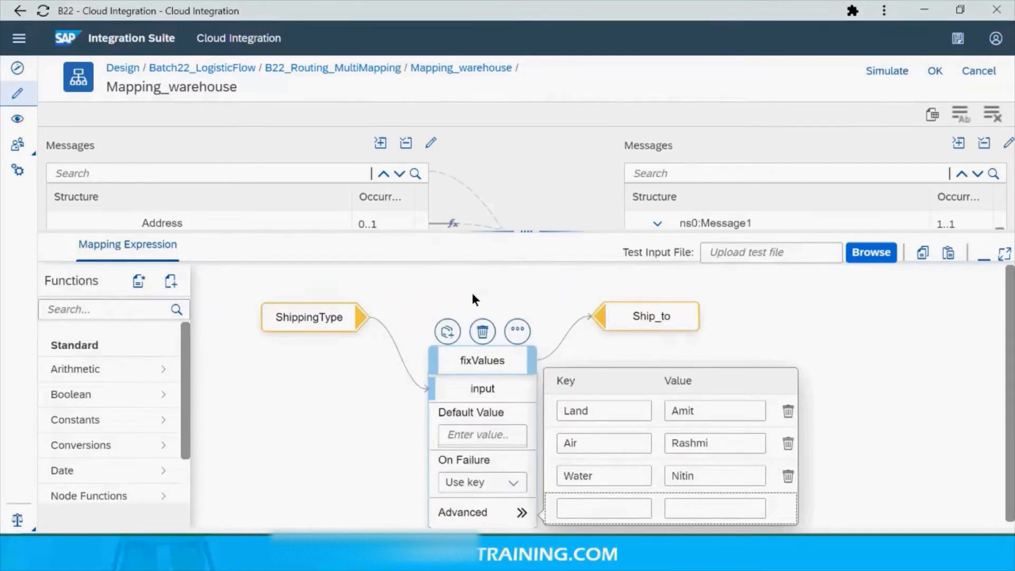
left_click_drag(493, 234, 492, 303)
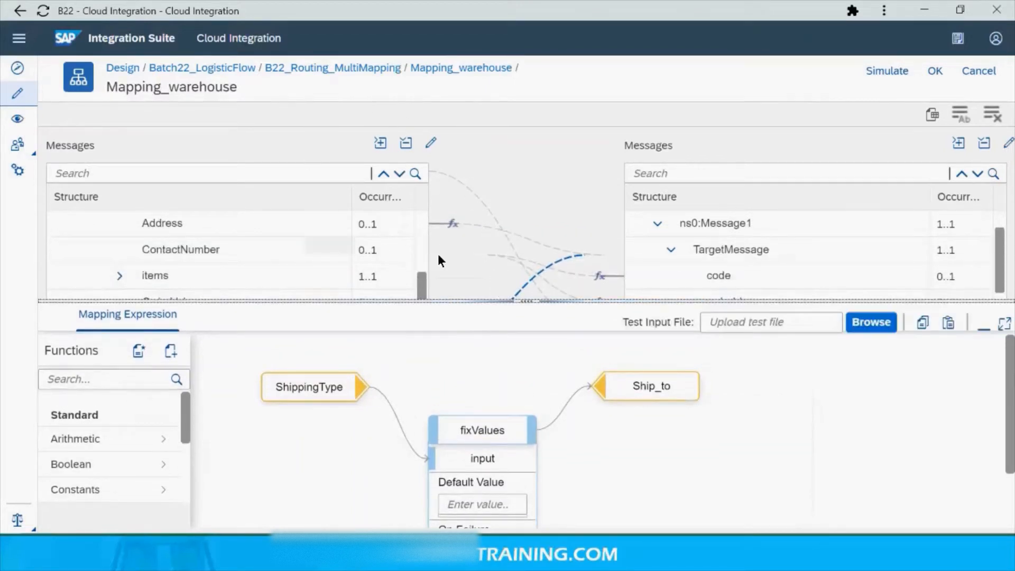
left_click_drag(452, 300, 445, 179)
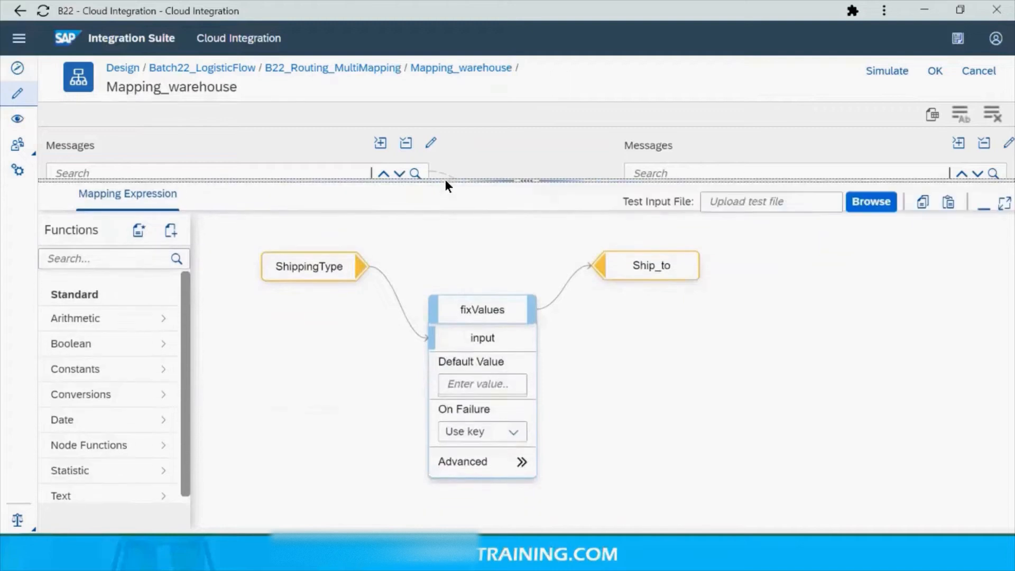
left_click(521, 463)
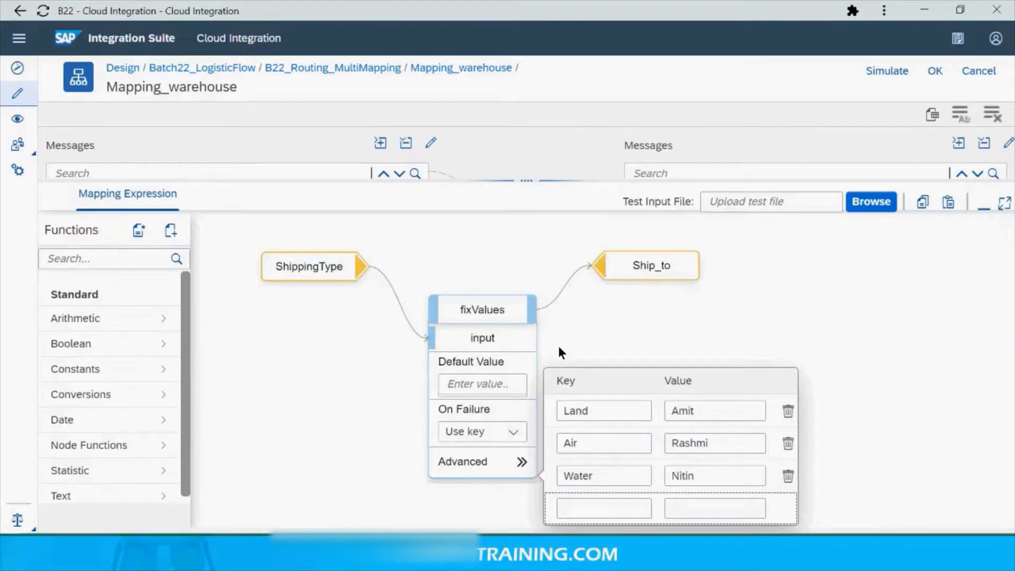
Search the mapping functions for "value"
left_click(129, 262)
type("valume")
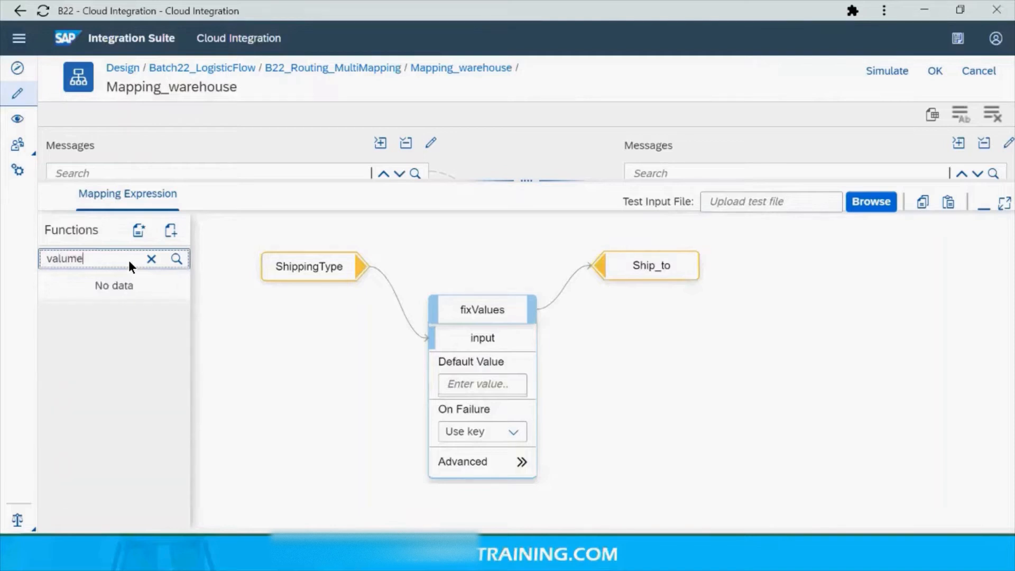
key("BackSpace")
key("BackSpace")
type("e")
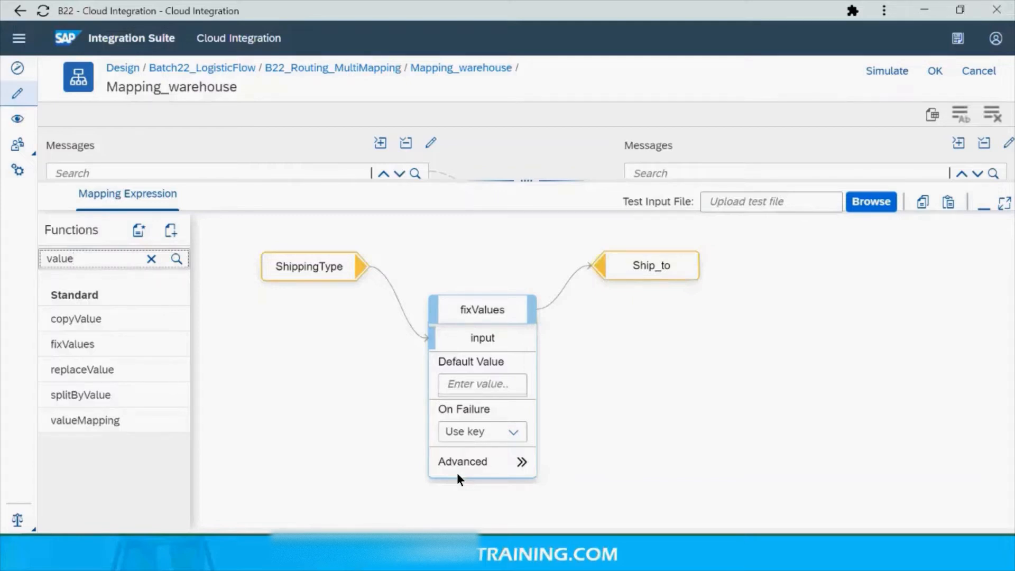
Accept the changes in Mapping_warehouse and save the B22_Routing_MultiMapping integration flow
left_click(375, 66)
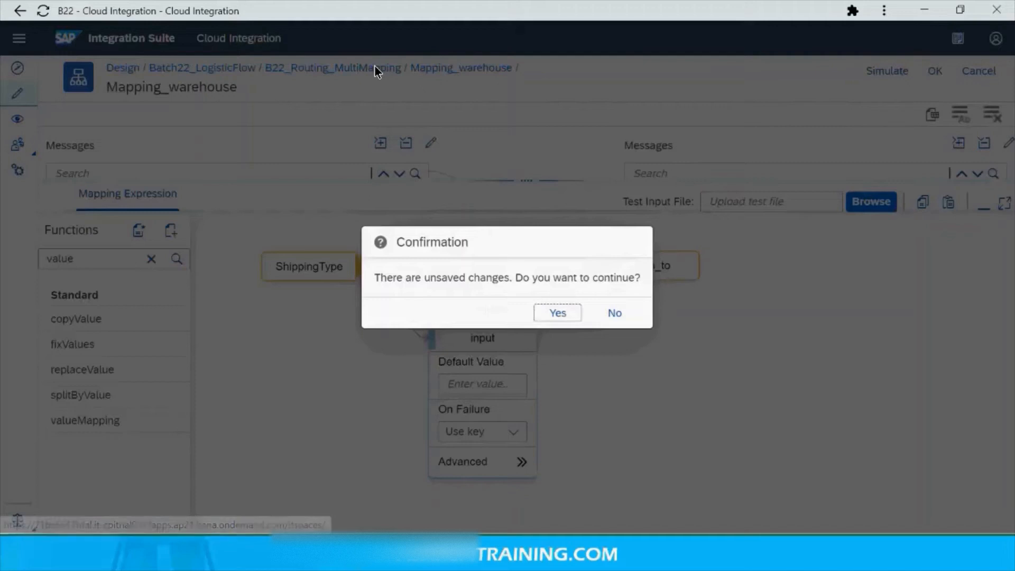
left_click(606, 311)
left_click(935, 73)
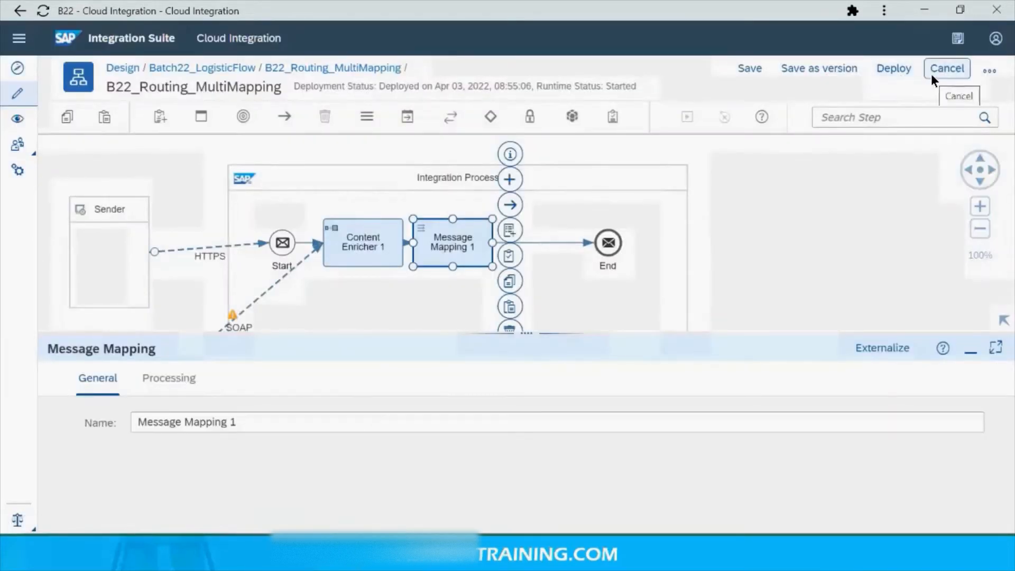
left_click(753, 74)
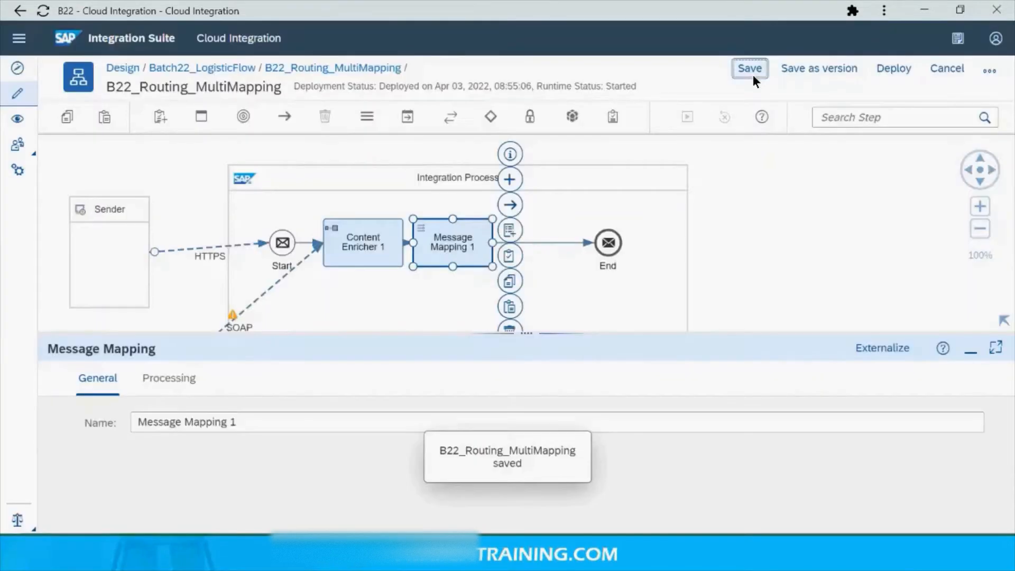
Return to the Batch22_LogisticFlow package, switch it to edit mode and start adding a Value Mapping artifact
left_click(233, 68)
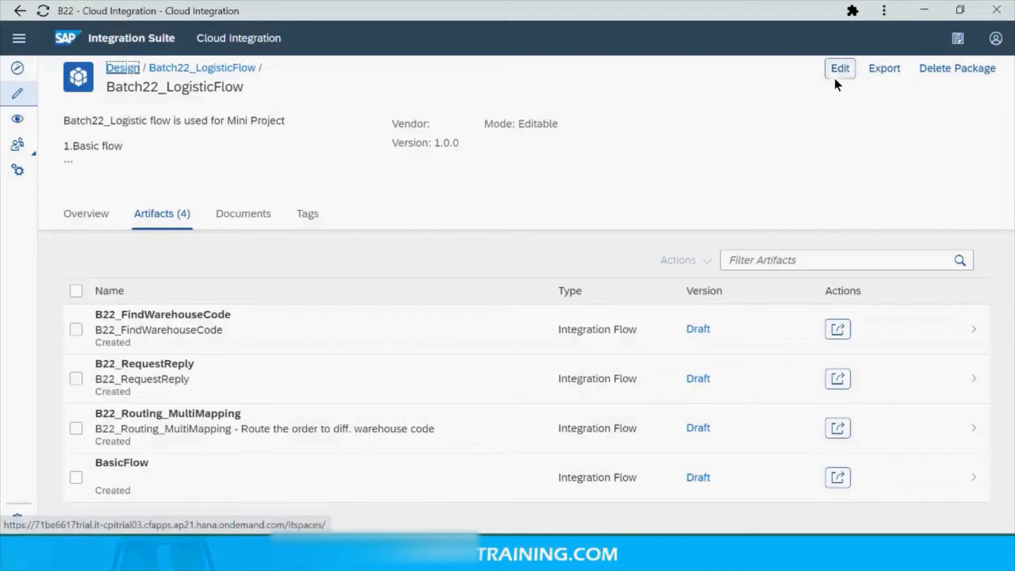
left_click(838, 70)
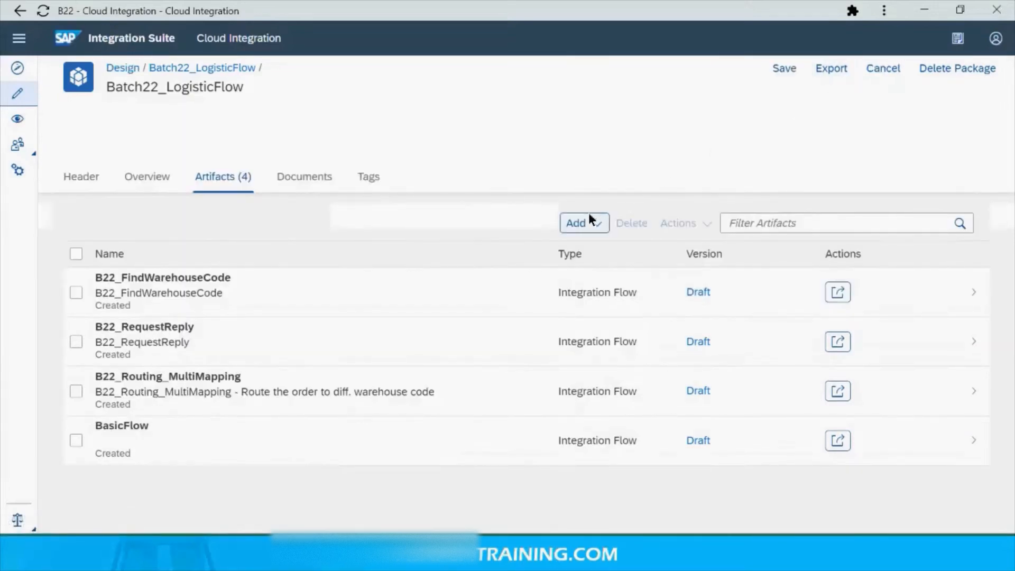
left_click(586, 221)
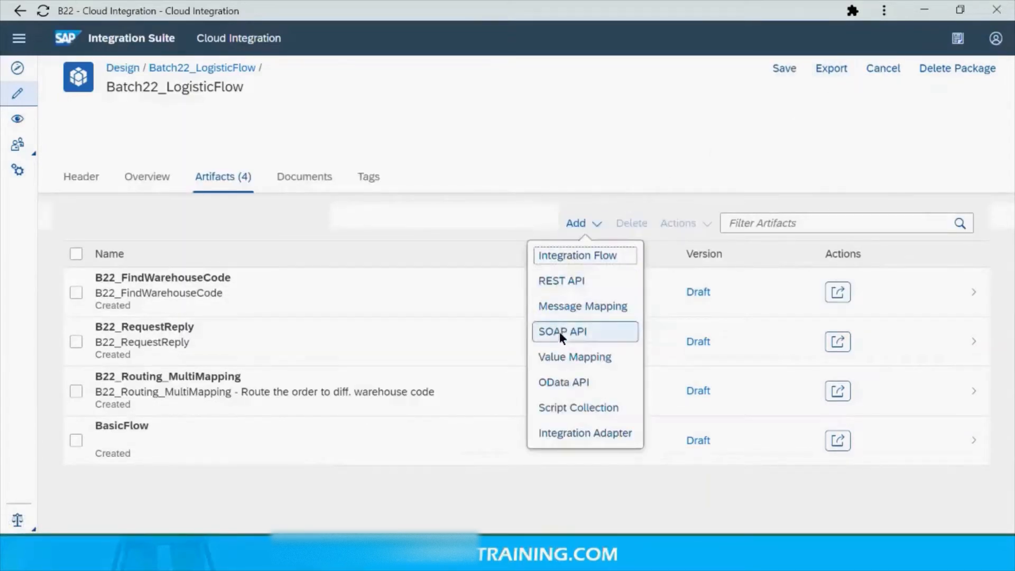
left_click(559, 357)
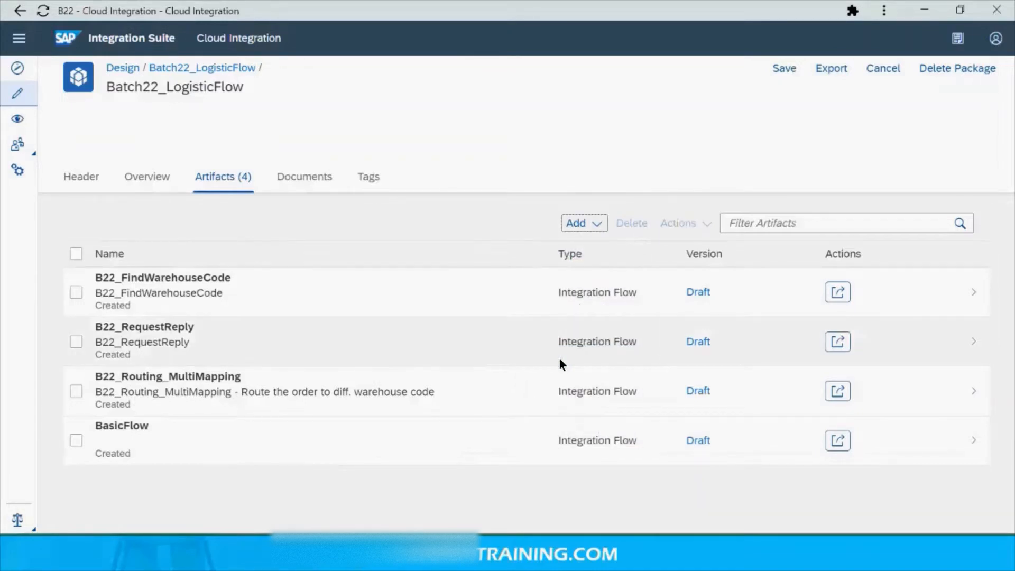
Create the value mapping artifact named B22_ValueMapping, with B22_ValueMapping as its description
type("B")
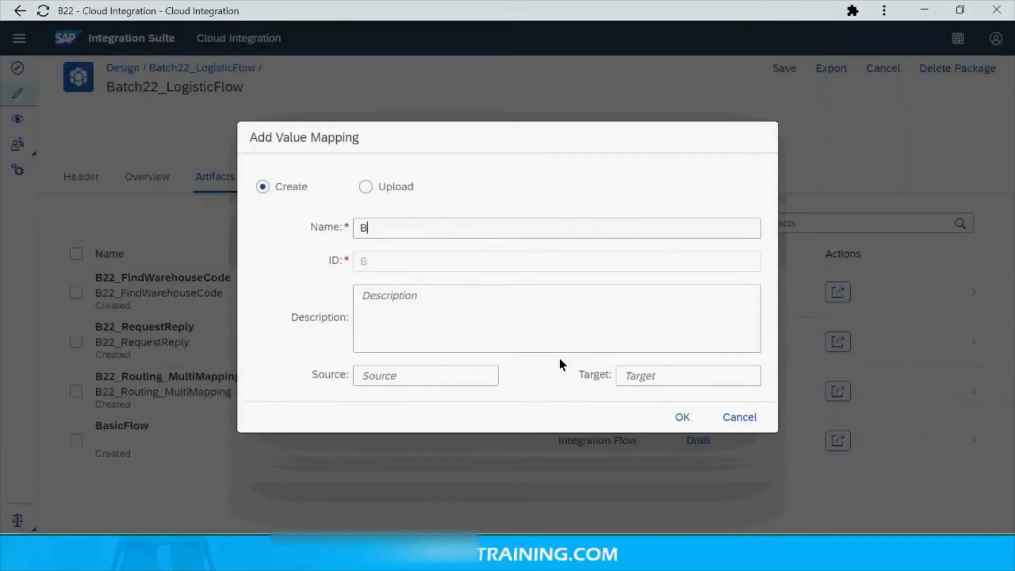
type("22_Va")
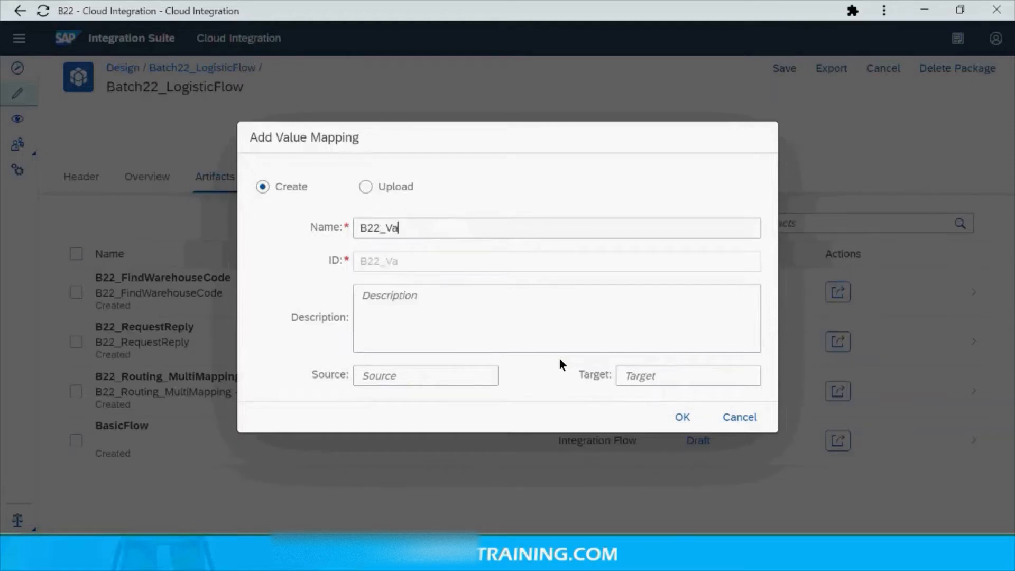
type("lueMapping")
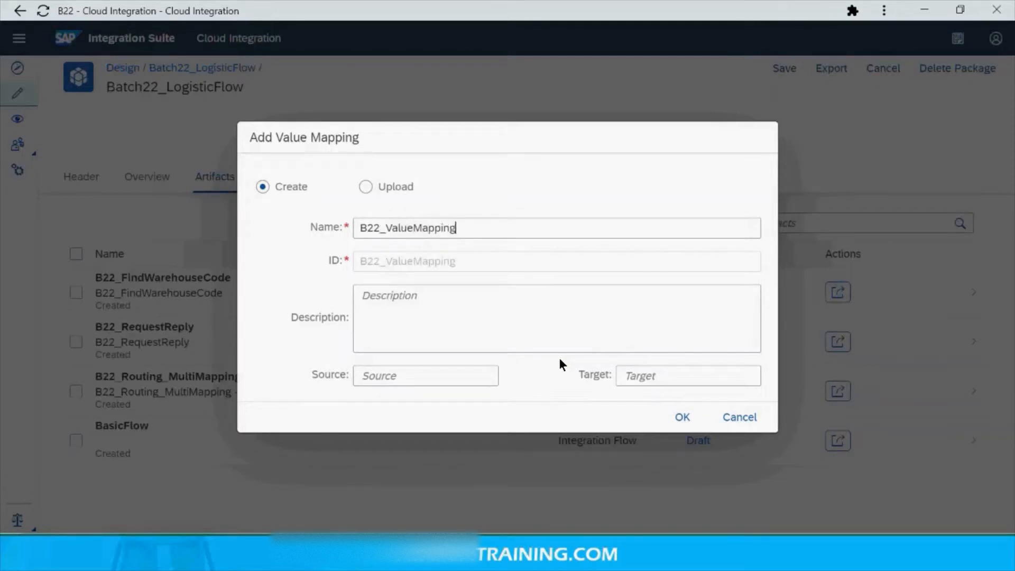
key("Tab")
key("shift+Tab")
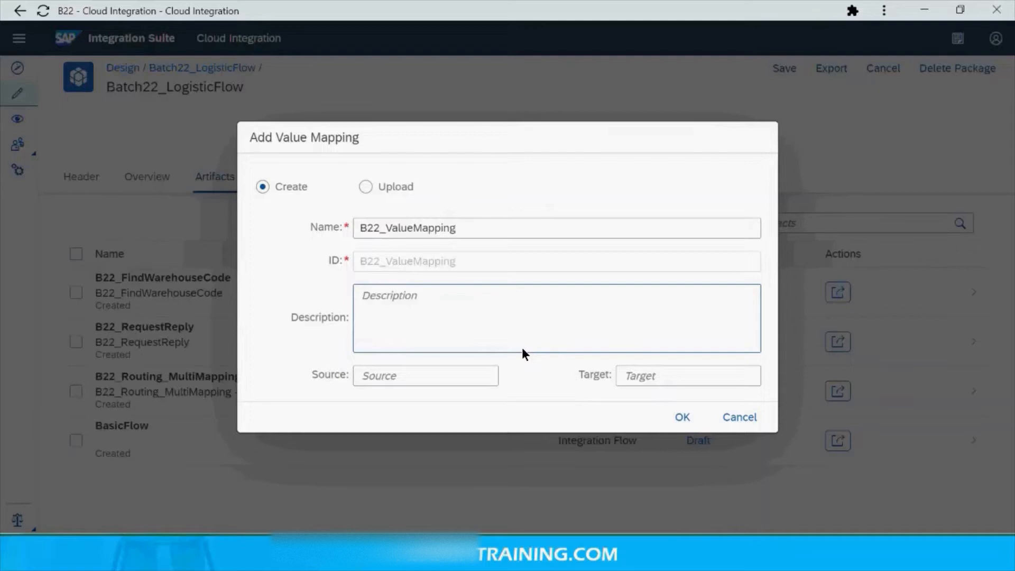
key("ctrl+a")
key("ctrl+c")
key("BackSpace")
key("ctrl+v")
key("Tab")
key("Tab")
key("ctrl+v")
left_click(681, 418)
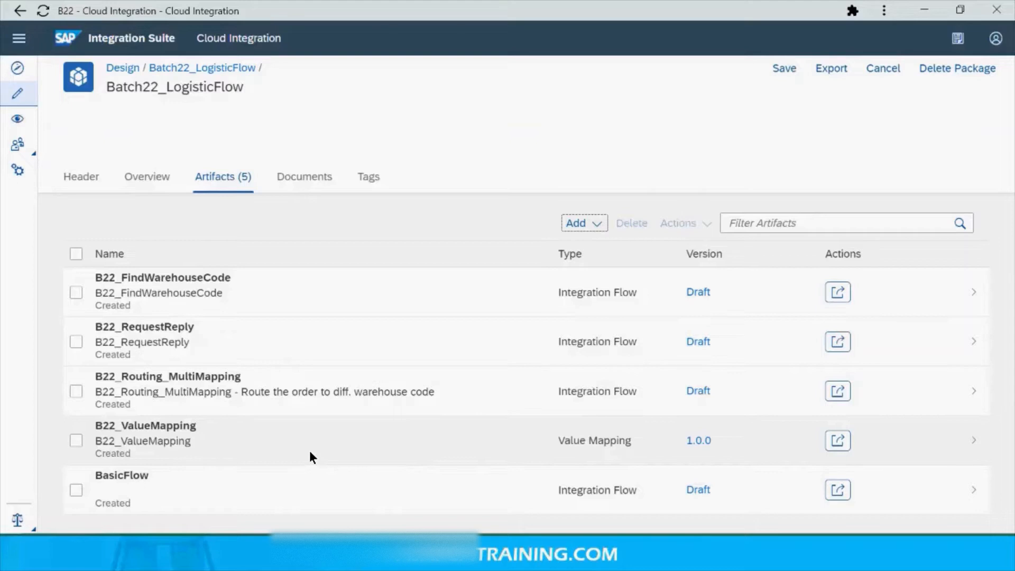
Check the actions available for the B22_ValueMapping artifact and open it in edit mode
left_click(832, 449)
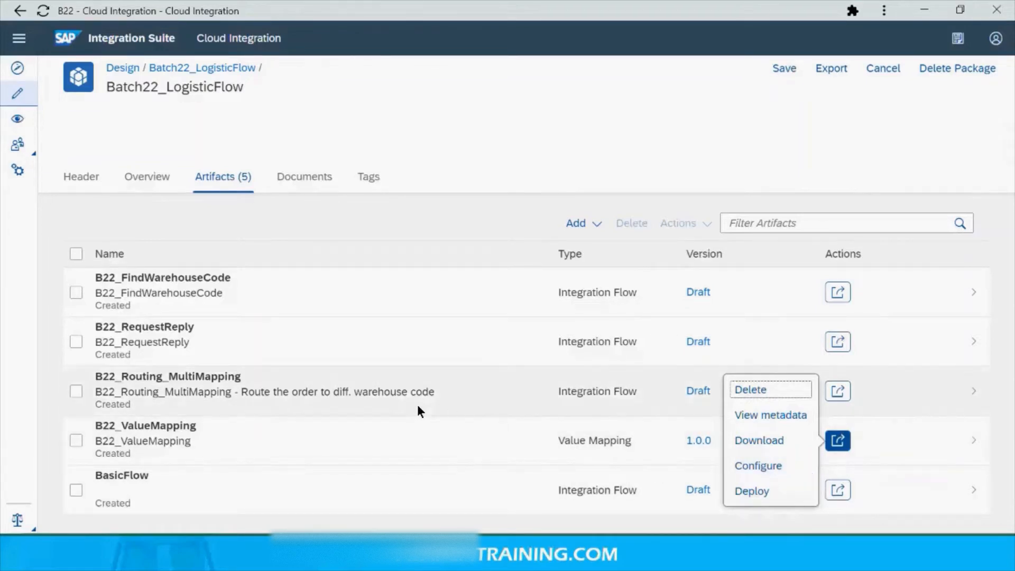
left_click(508, 152)
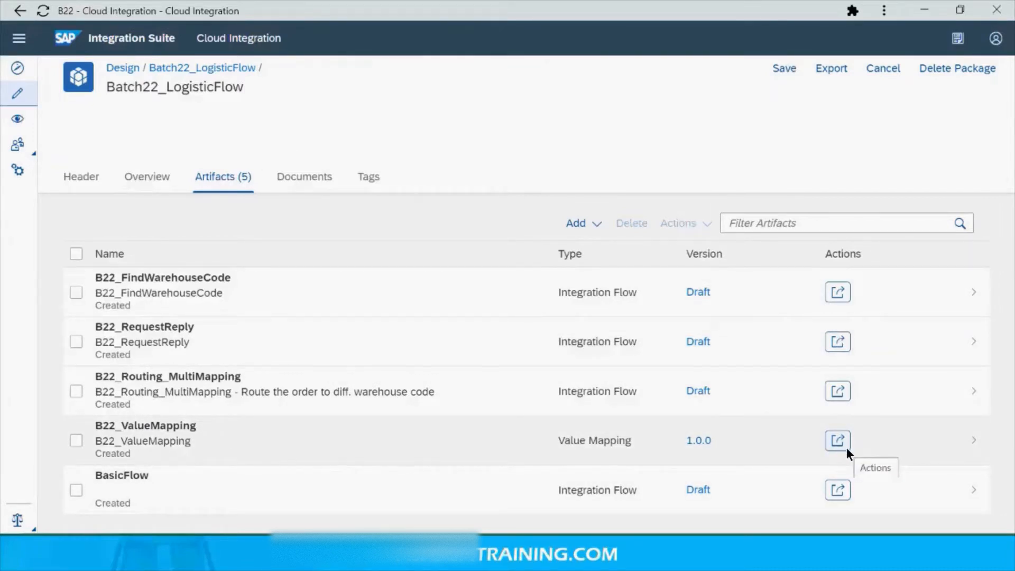
left_click(359, 447)
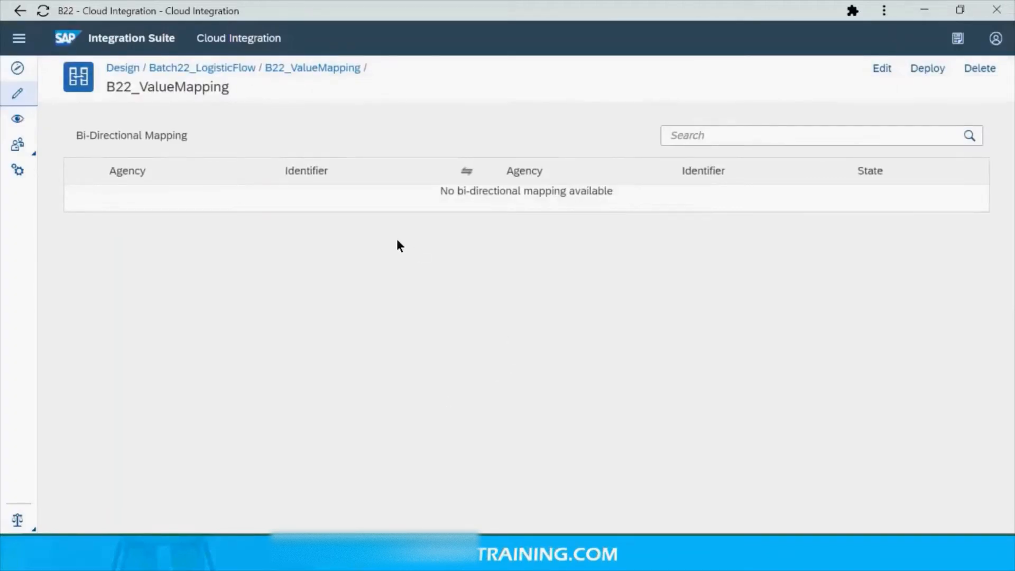
left_click(882, 68)
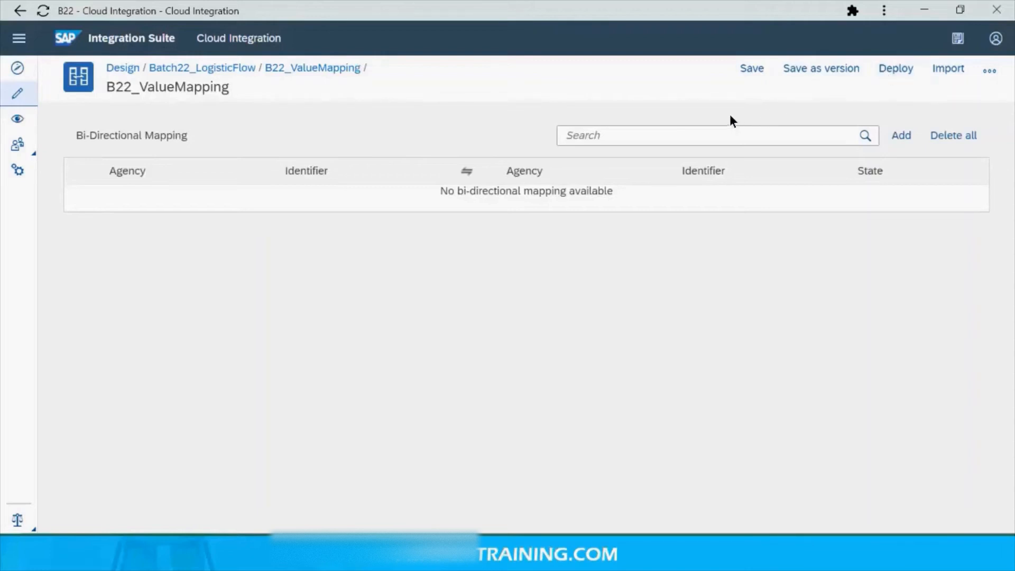
Add a bi-directional mapping between agency B22_Source with identifier ID and agency B22_Target with identifier ID
left_click(900, 135)
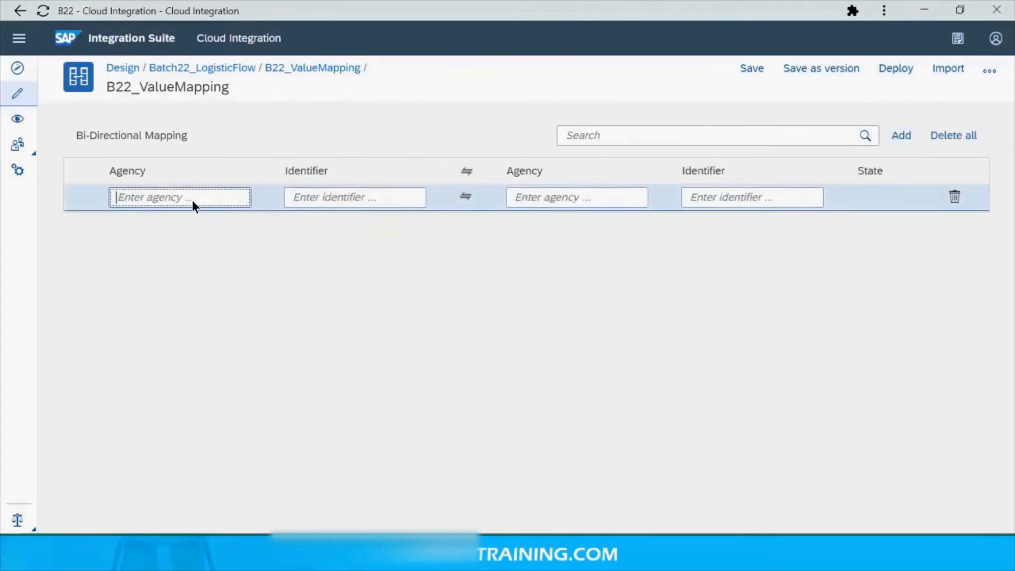
type("B22")
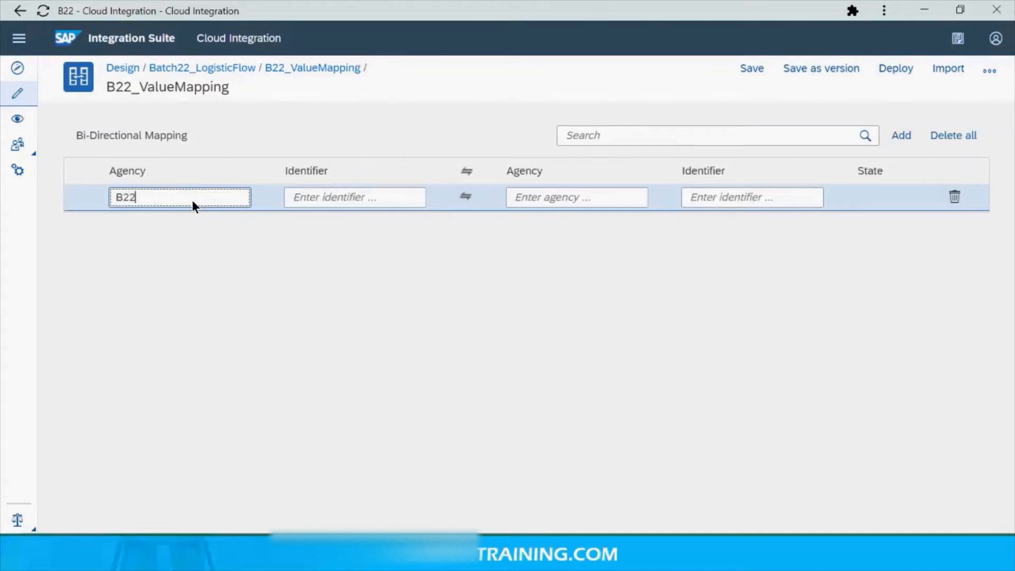
type("_Source")
key("Tab")
type("ID")
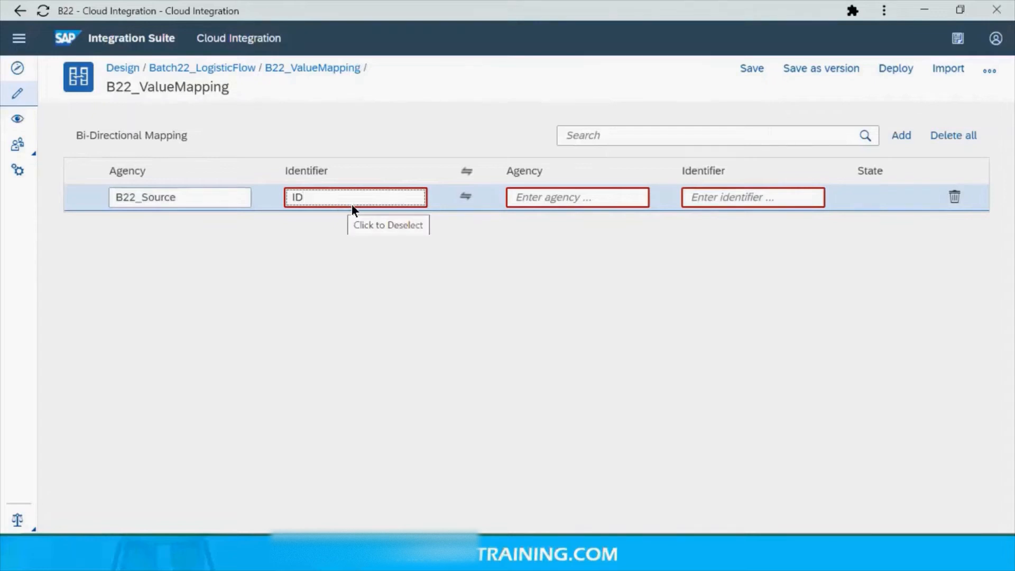
left_click(567, 199)
type("B22")
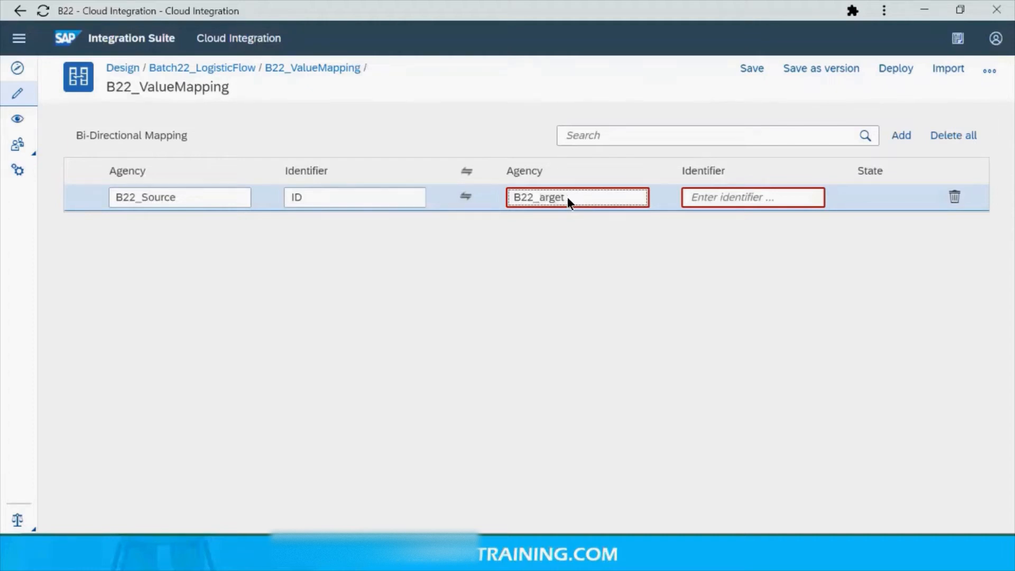
type("_Target")
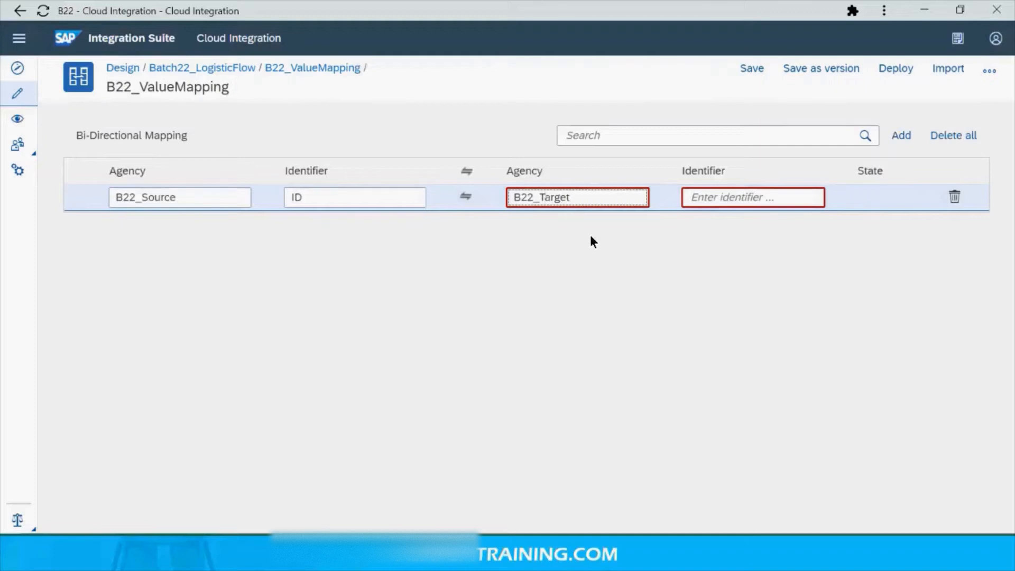
left_click(716, 200)
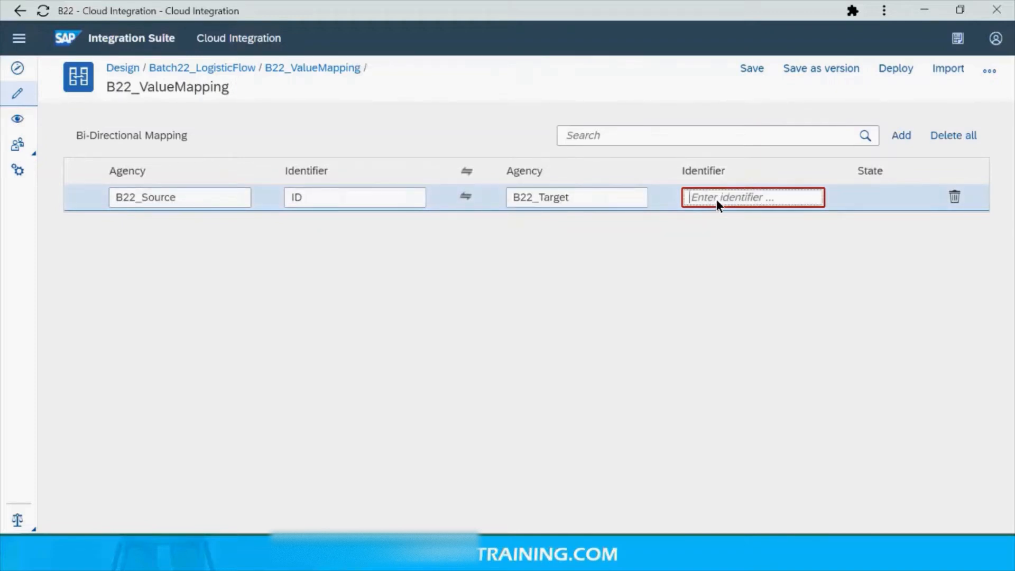
type("ID")
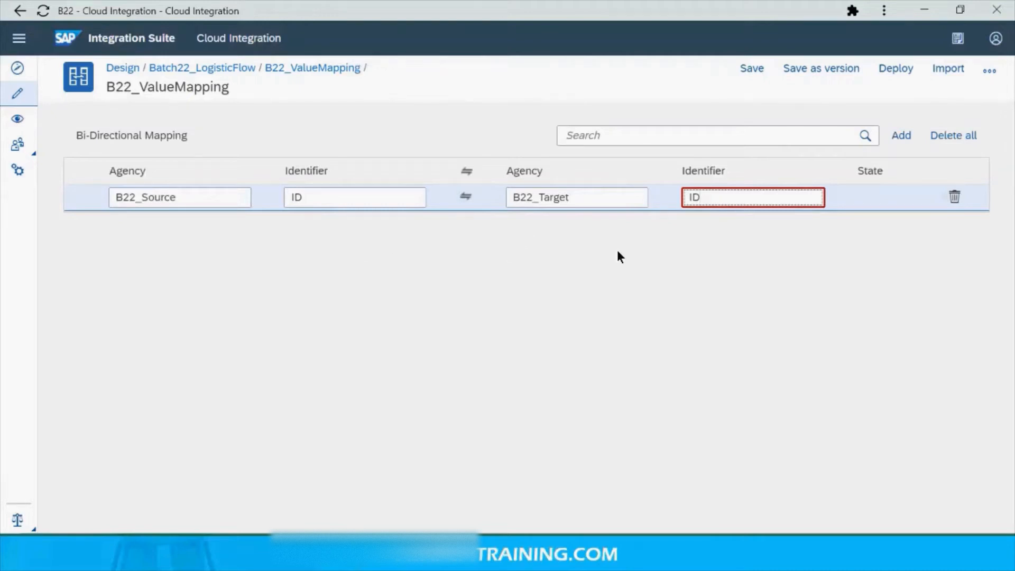
left_click(675, 268)
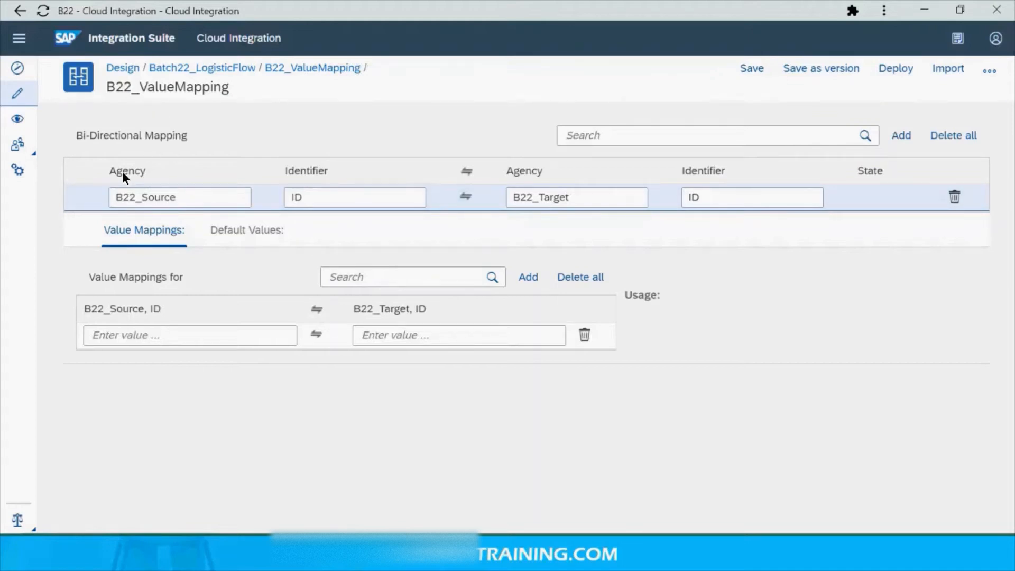
Check the PaymentType field of MessageFlow_8.xml in Notepad++ and map source value Credit_Card to a person's first name in B22_ValueMapping
left_click(199, 332)
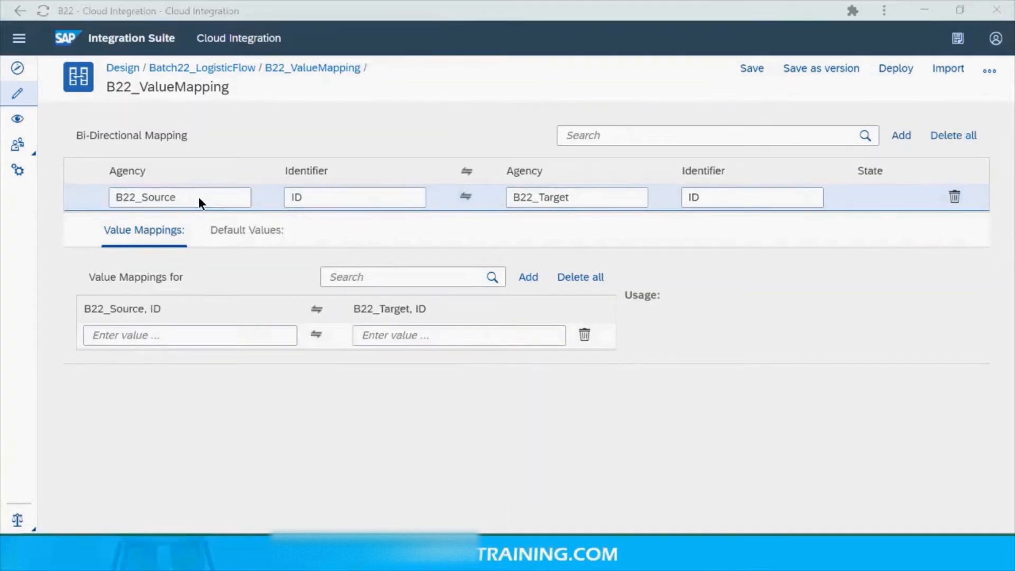
key("alt+Tab")
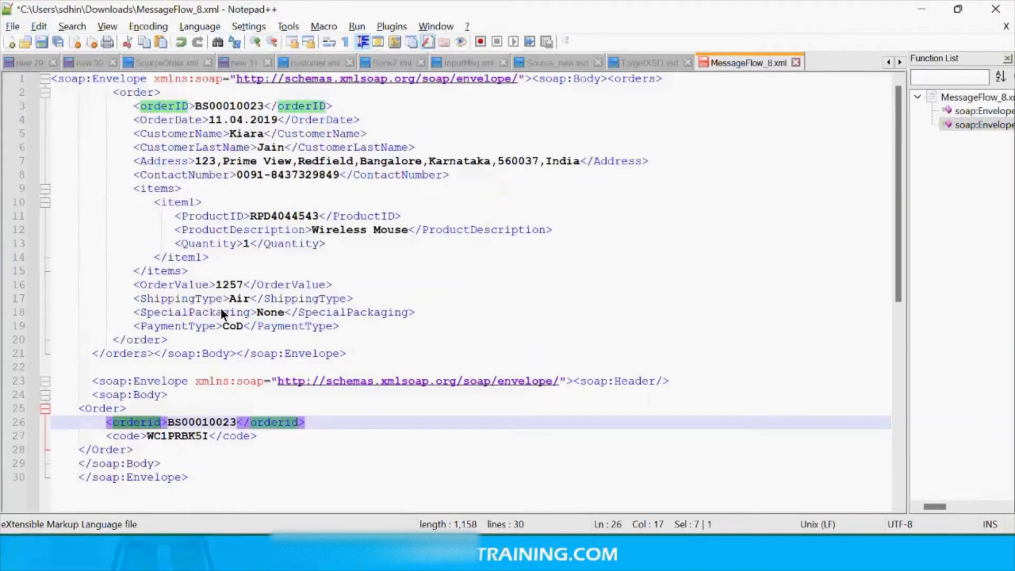
key("alt+Tab")
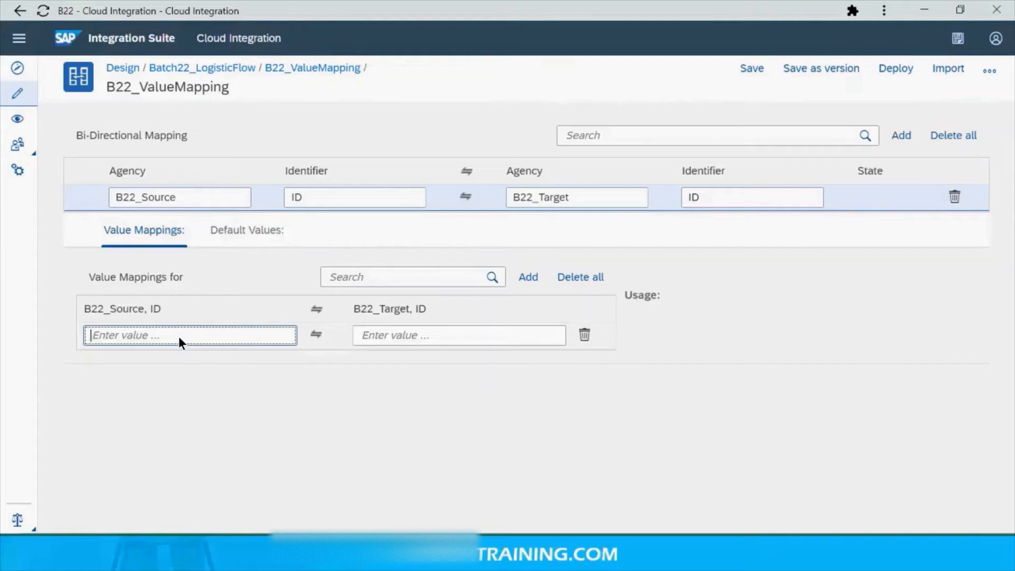
type("Credit_Card")
key("Tab")
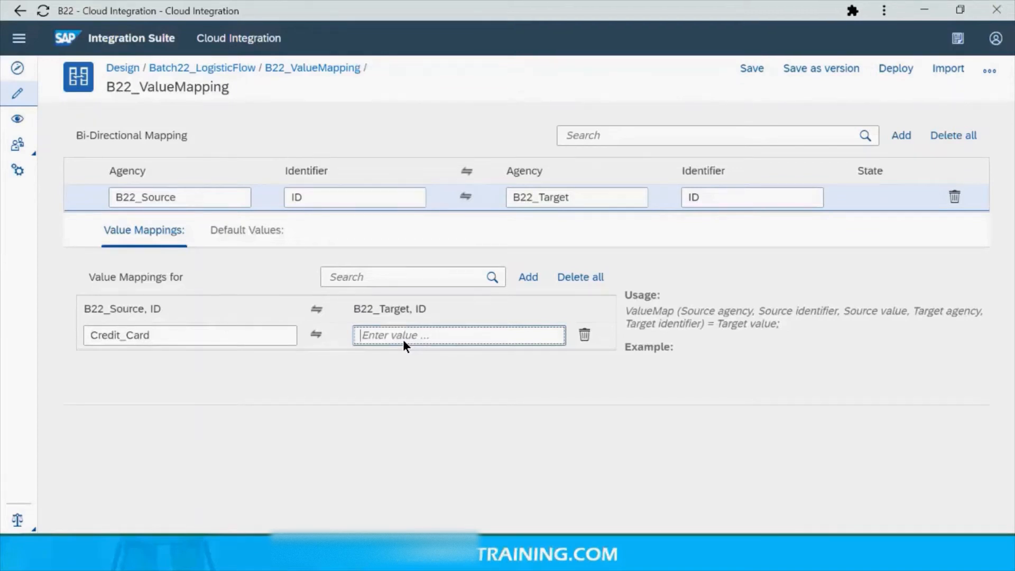
type("Rahul")
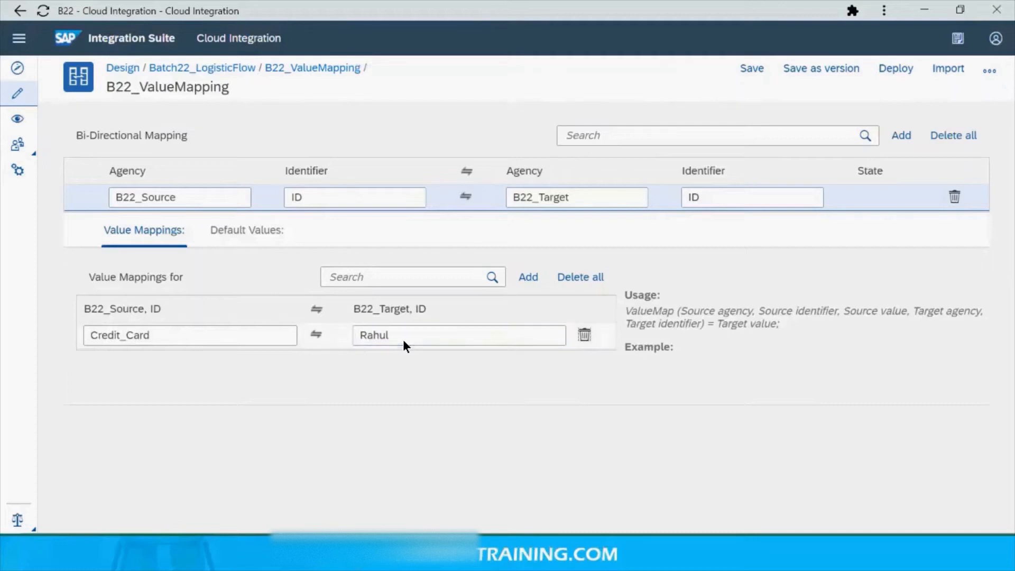
Add a value mapping from source value Debit_Card to a second person's first name
left_click(528, 278)
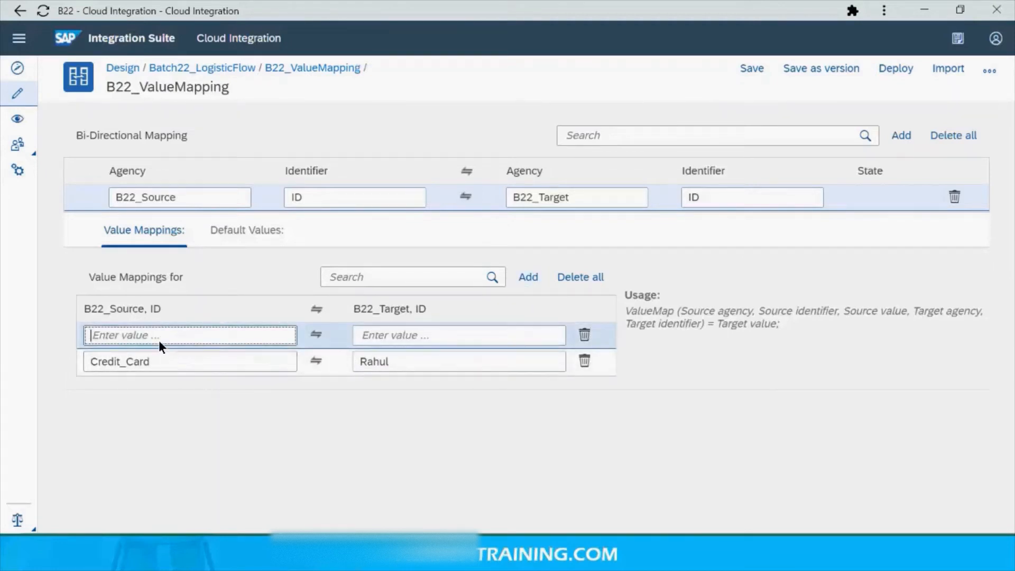
type("Debit_Card")
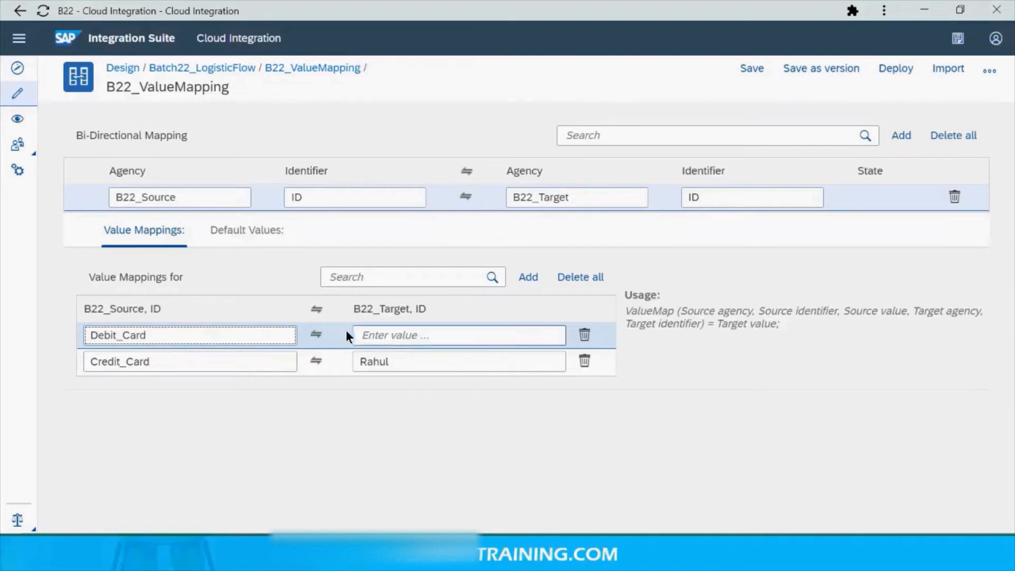
left_click(376, 334)
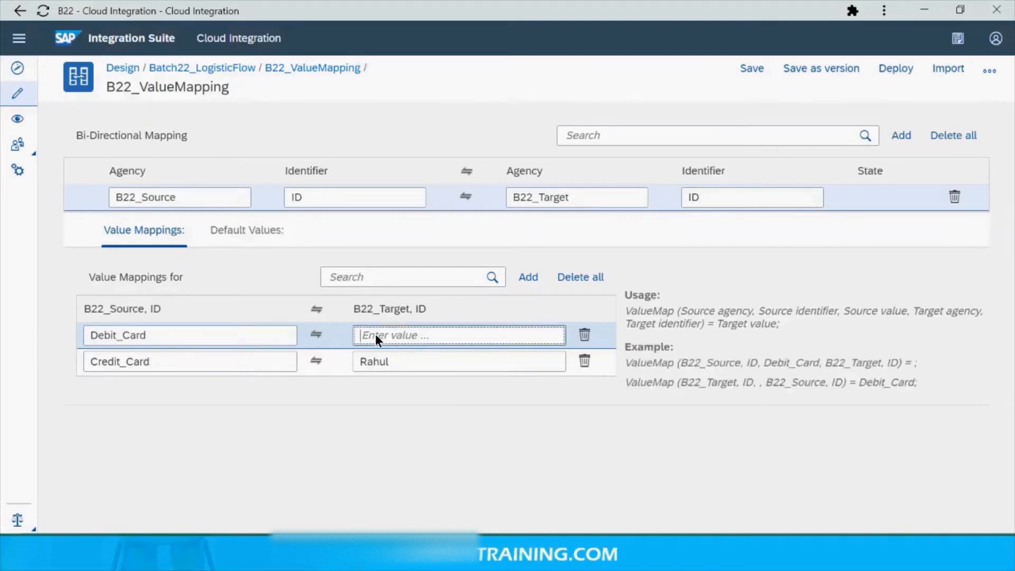
type("Priya")
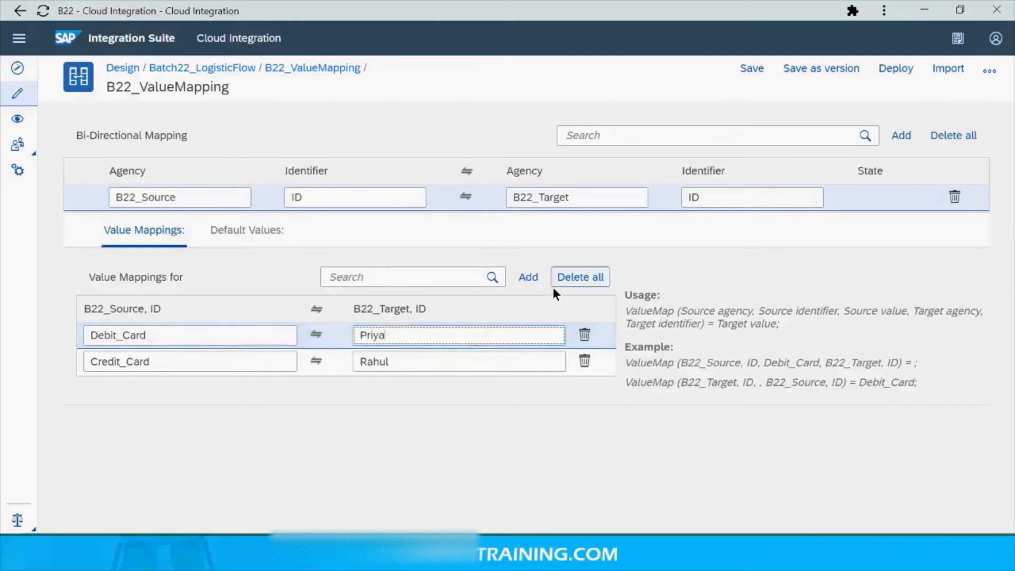
Add a value mapping from source value COD to a third person's first name
double_click(529, 277)
left_click(184, 361)
type("COD")
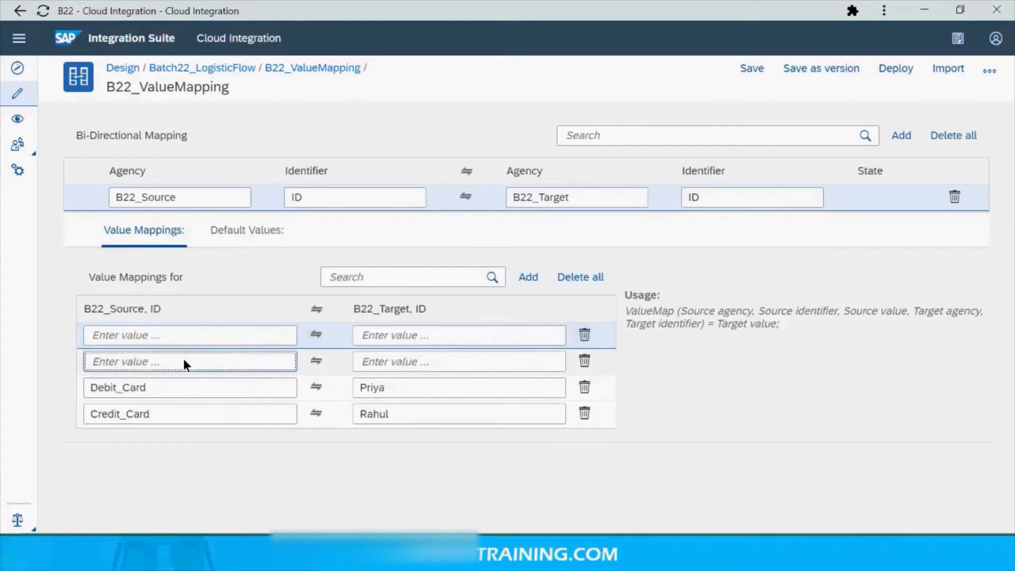
left_click(380, 361)
type("Ajay")
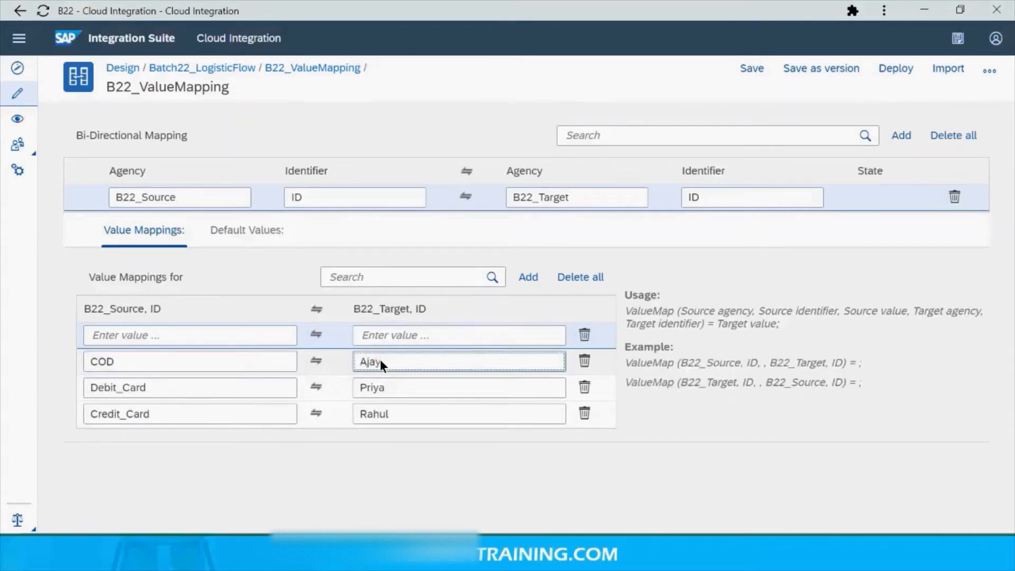
Delete the surplus empty value mapping row and save B22_ValueMapping
left_click(584, 335)
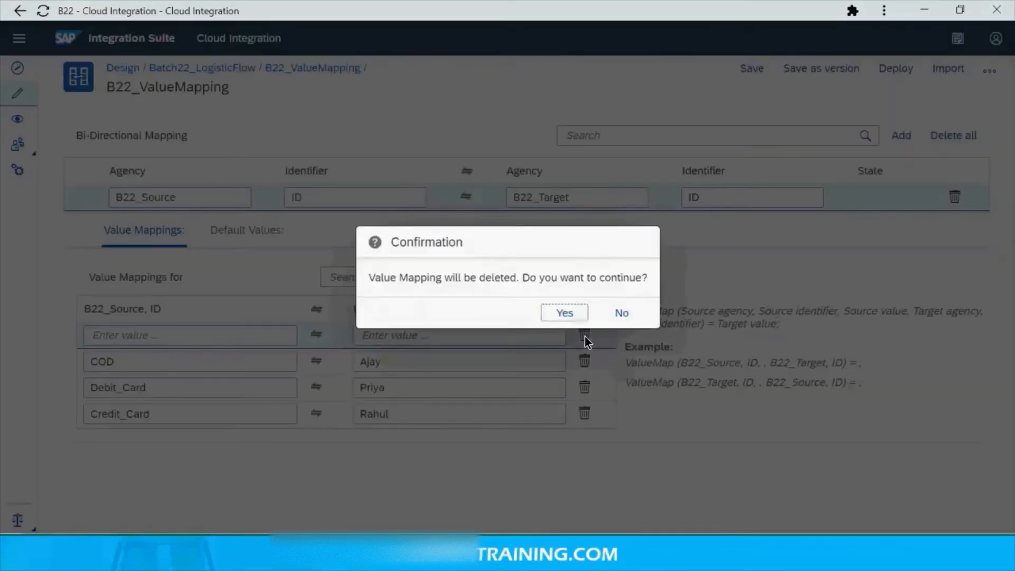
left_click(575, 316)
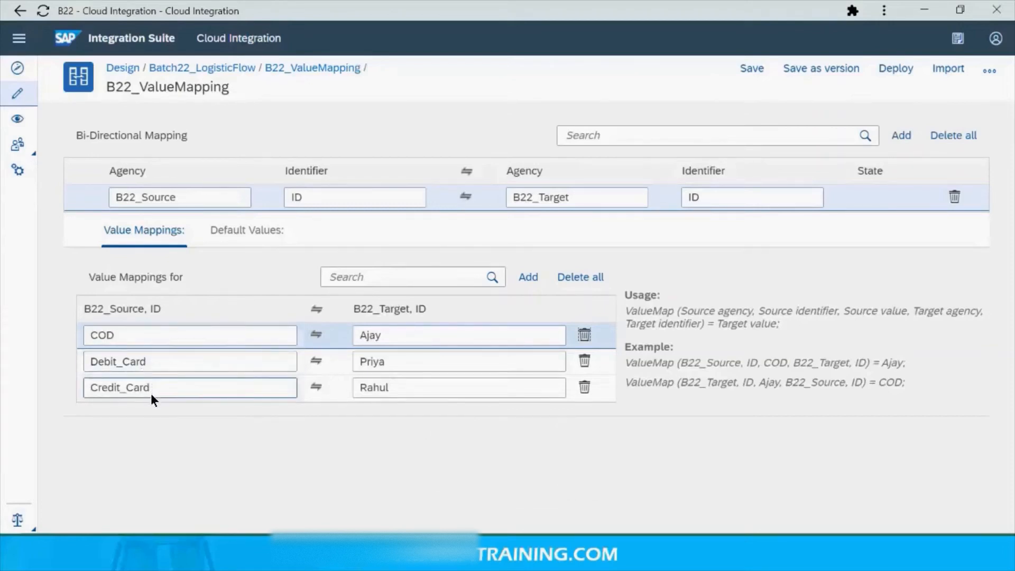
left_click(759, 69)
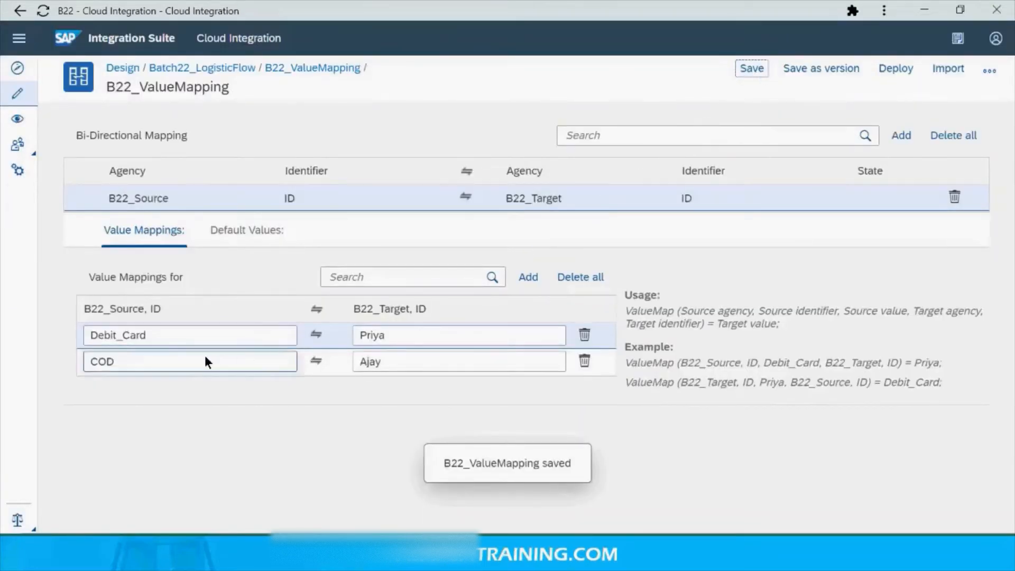
Add a value mapping from source value Credit_card to a person's first name and save B22_ValueMapping
left_click(528, 276)
type("Credit")
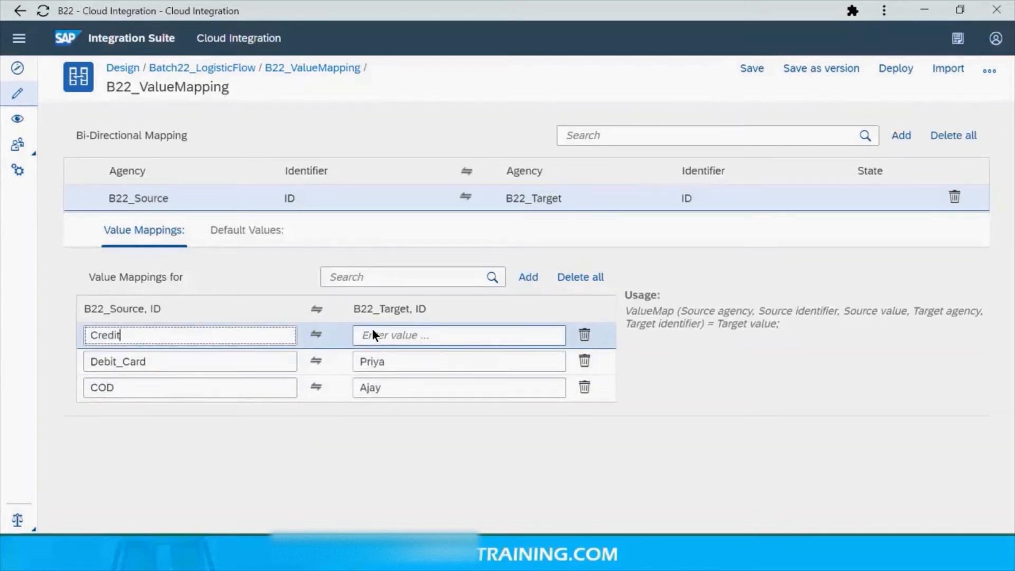
type("_card")
left_click(372, 329)
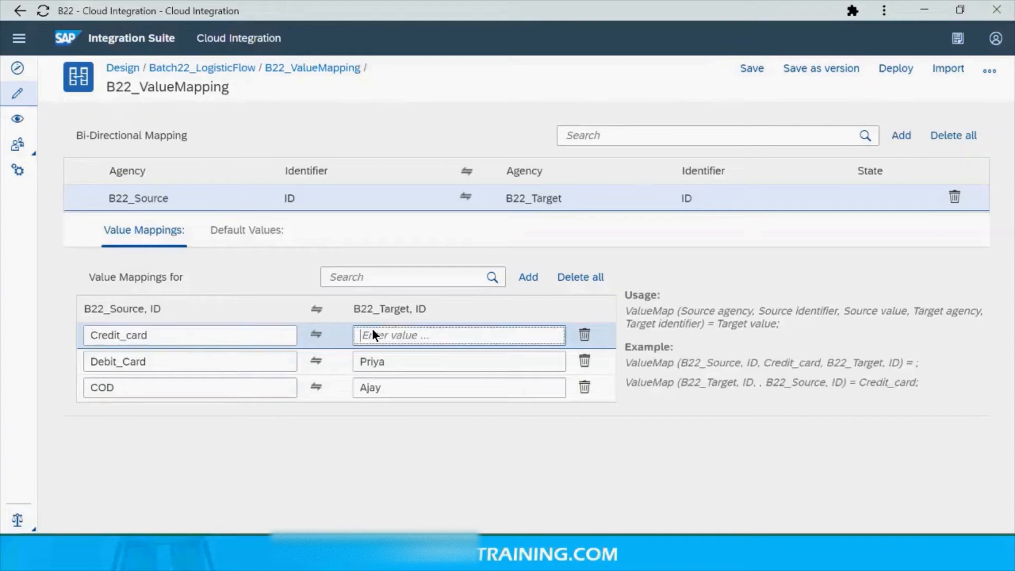
type("Rahul")
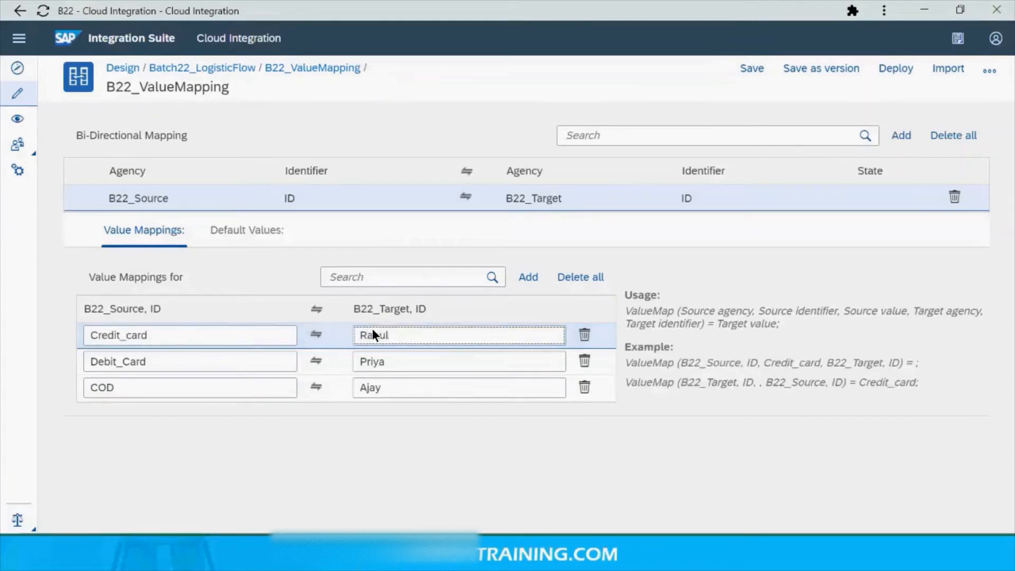
left_click(757, 71)
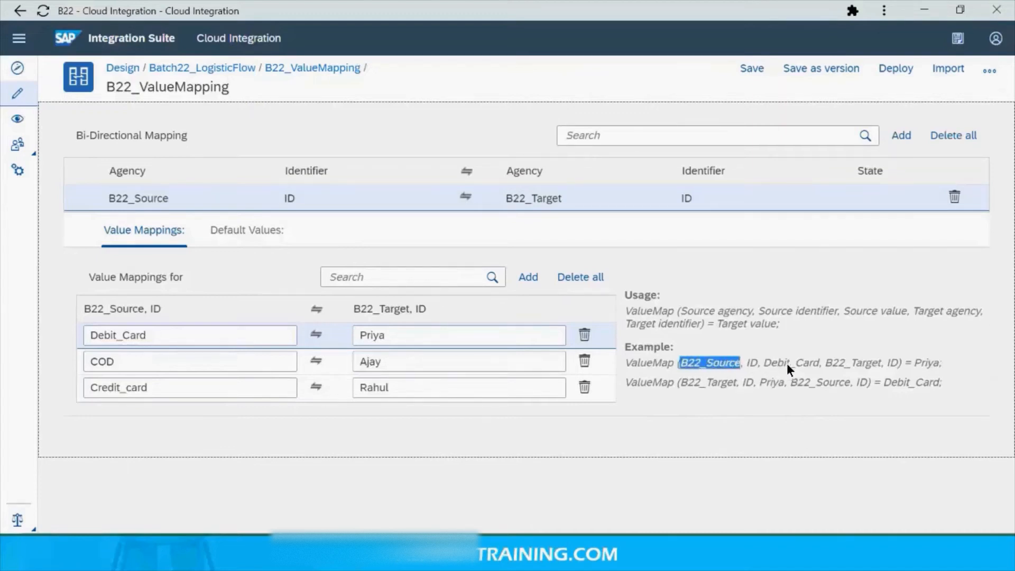
left_click(918, 365)
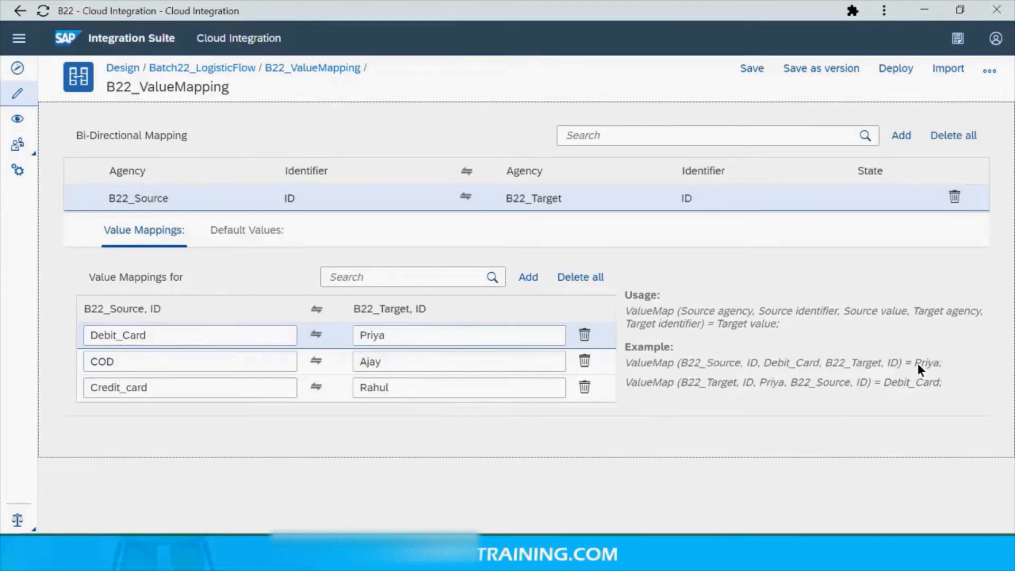
left_click(885, 383)
left_click(212, 385)
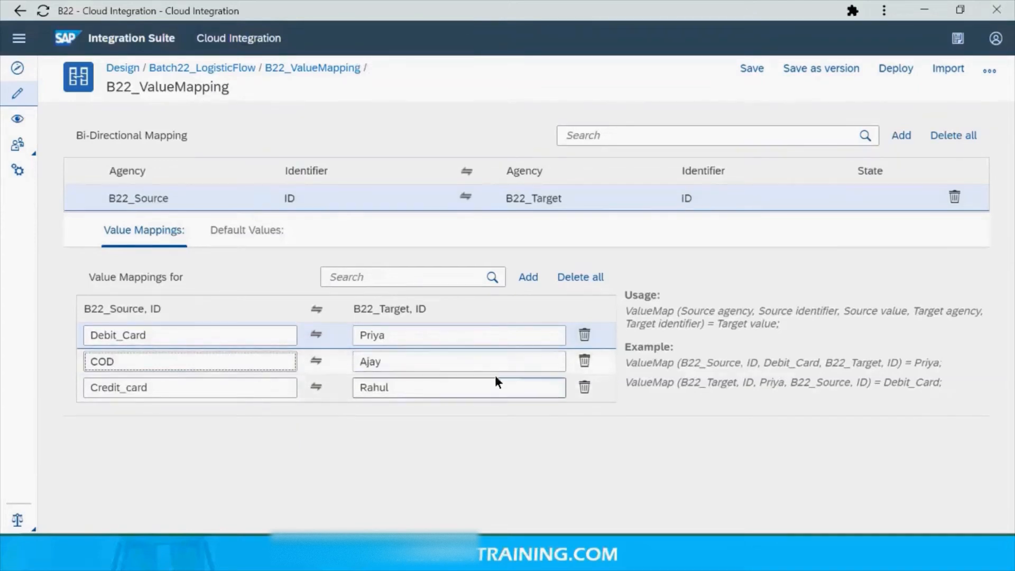
Save the B22_ValueMapping artifact again and deploy it
left_click(753, 72)
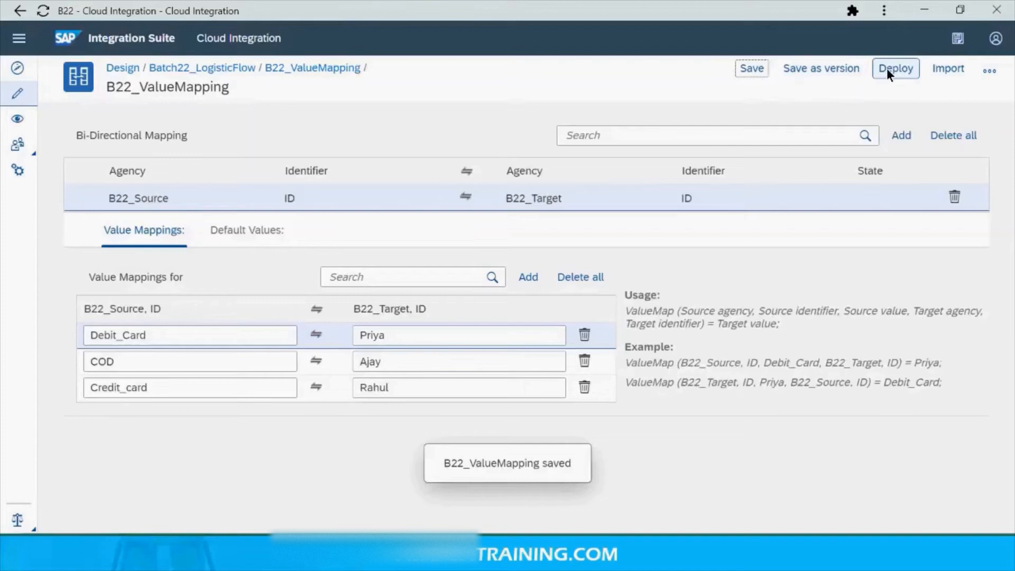
left_click(887, 68)
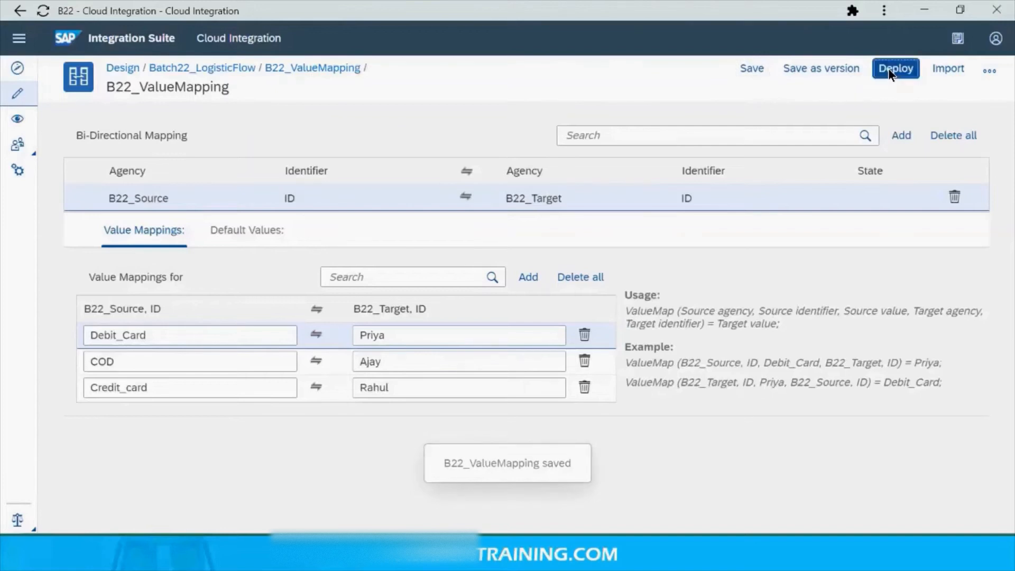
left_click(546, 311)
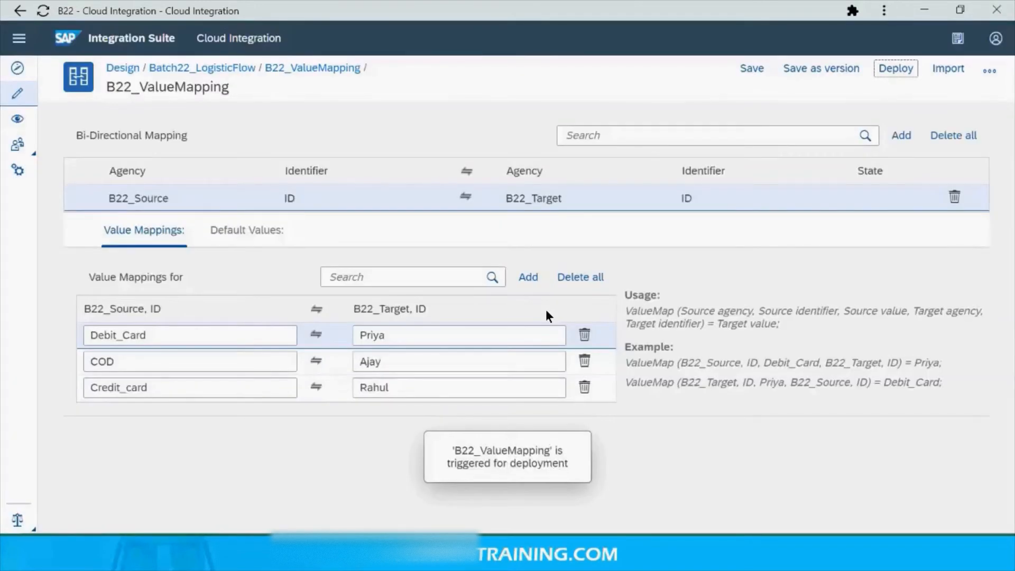
Open B22_Routing_MultiMapping from the Batch22_LogisticFlow package for editing and open the Mapping_warehouse resource of Message Mapping 1
left_click(236, 67)
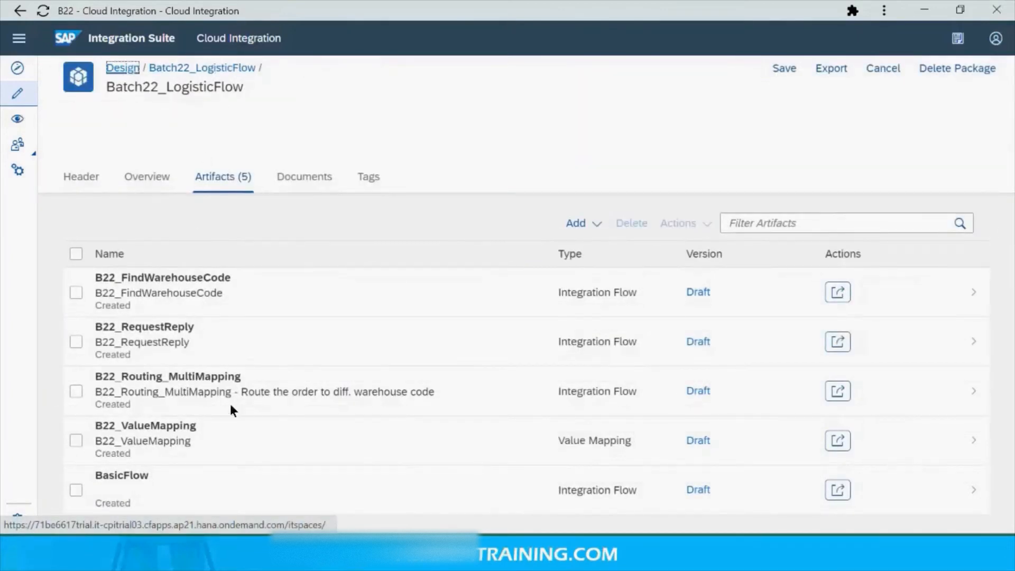
left_click(233, 400)
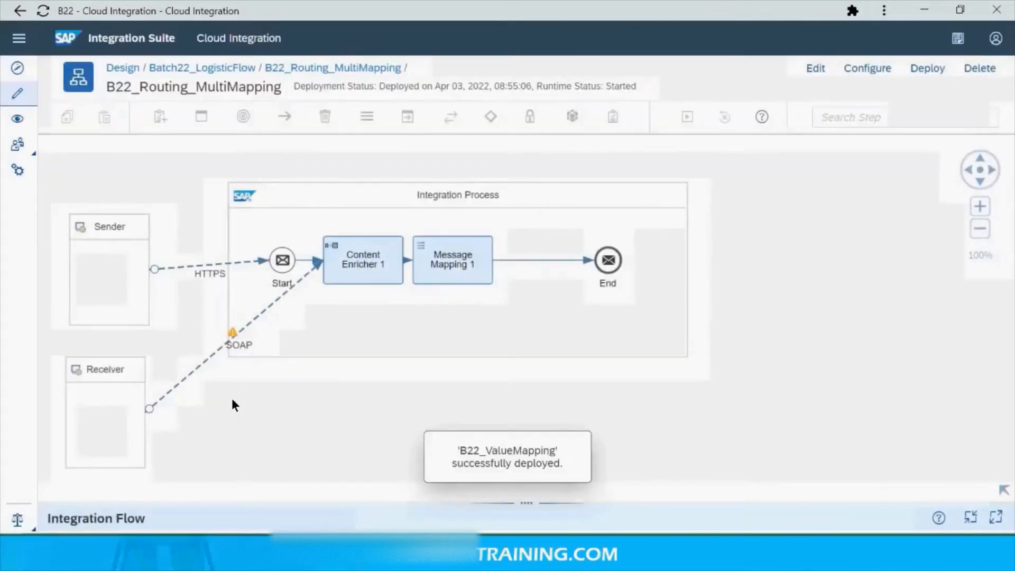
left_click(436, 281)
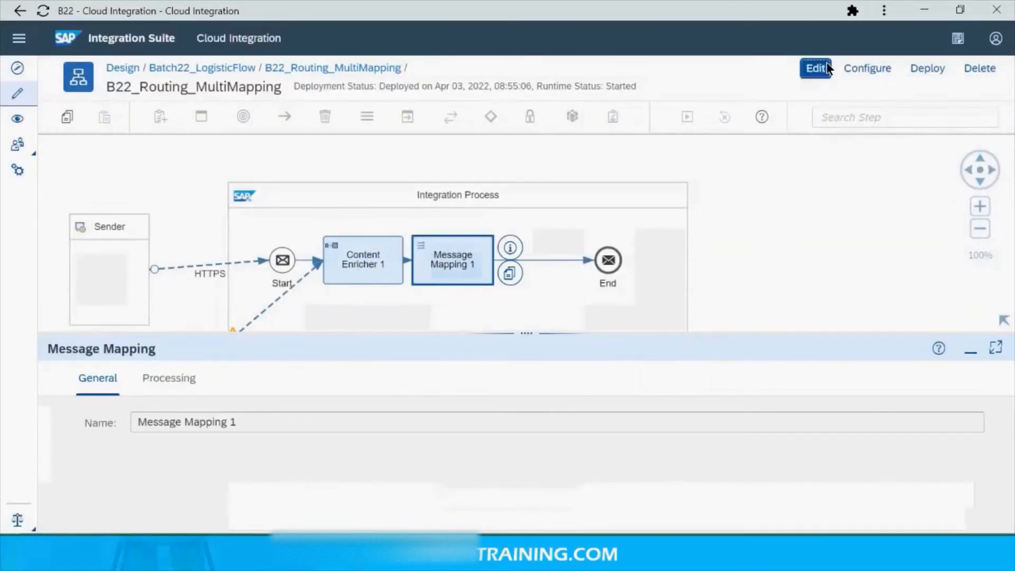
left_click(817, 68)
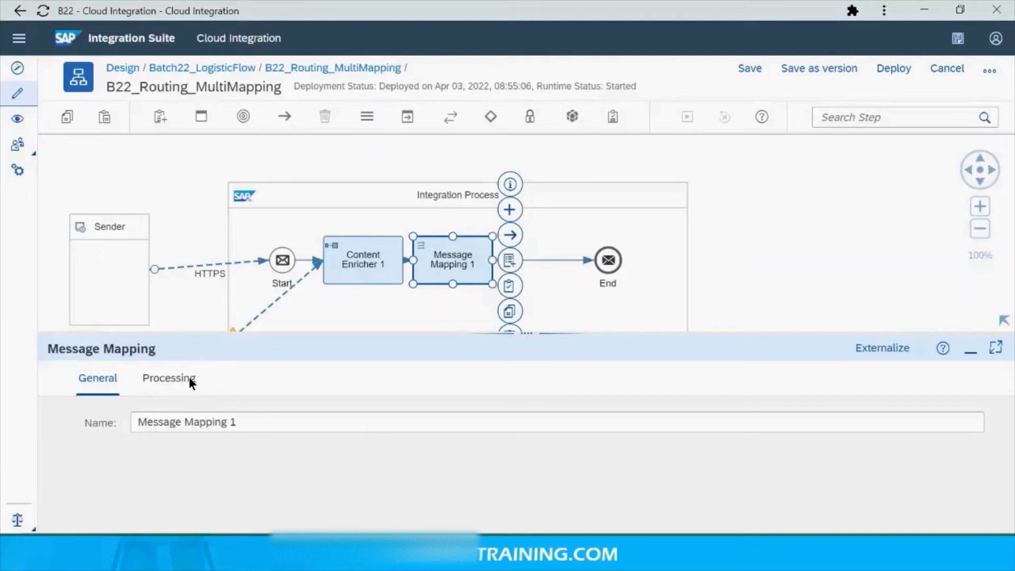
left_click(189, 377)
left_click(287, 426)
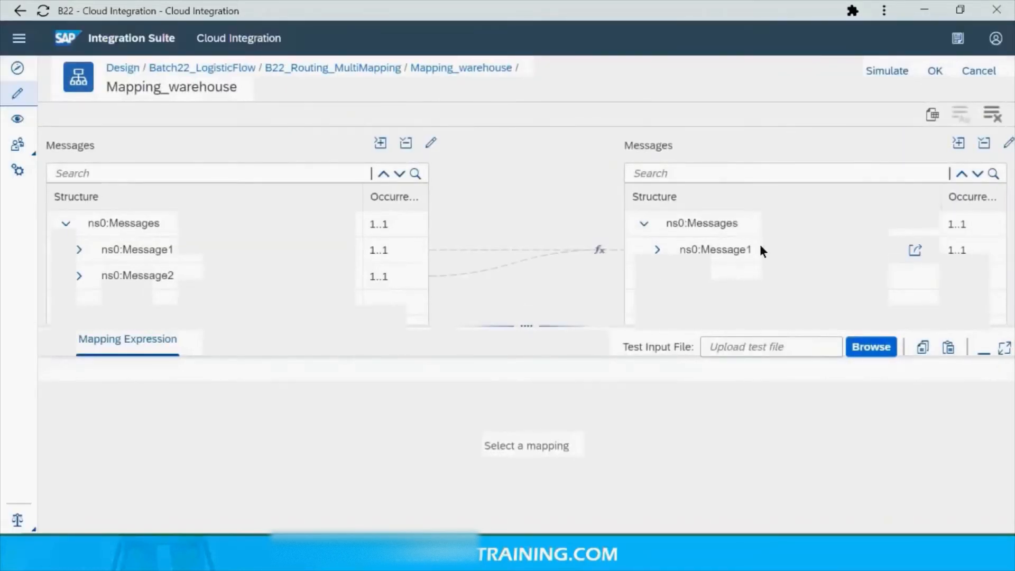
Expand TargetMessage under the target's Message1 and select its PaymentType field to show its mapping expression
left_click(657, 250)
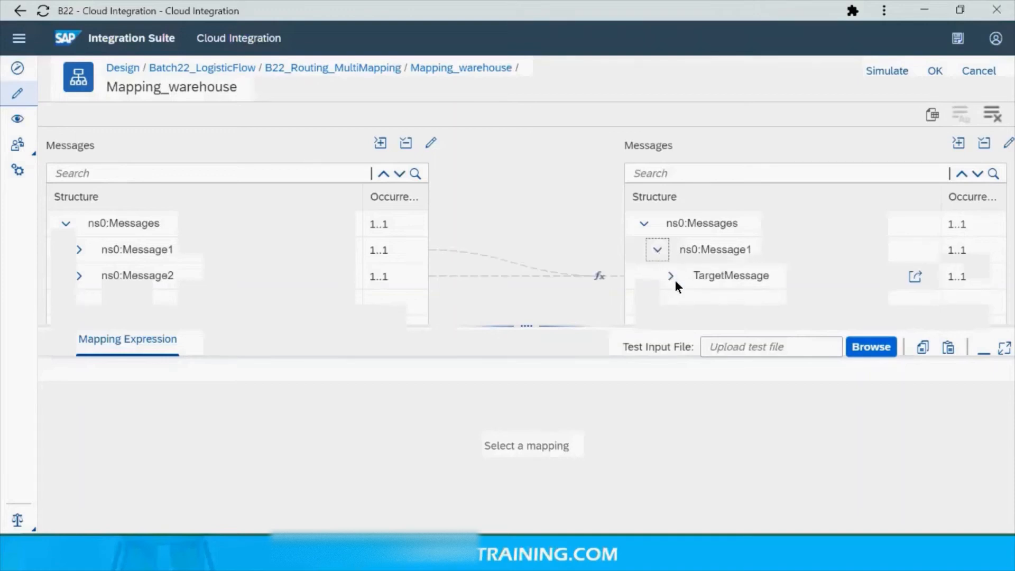
left_click(670, 276)
scroll(999, 314, "down", 3)
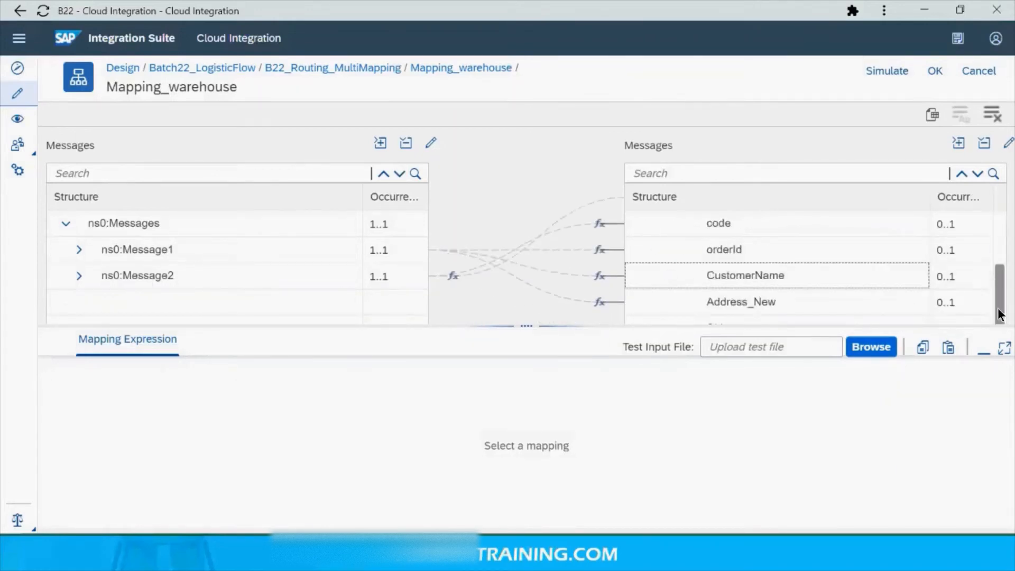
scroll(999, 315, "down", 1)
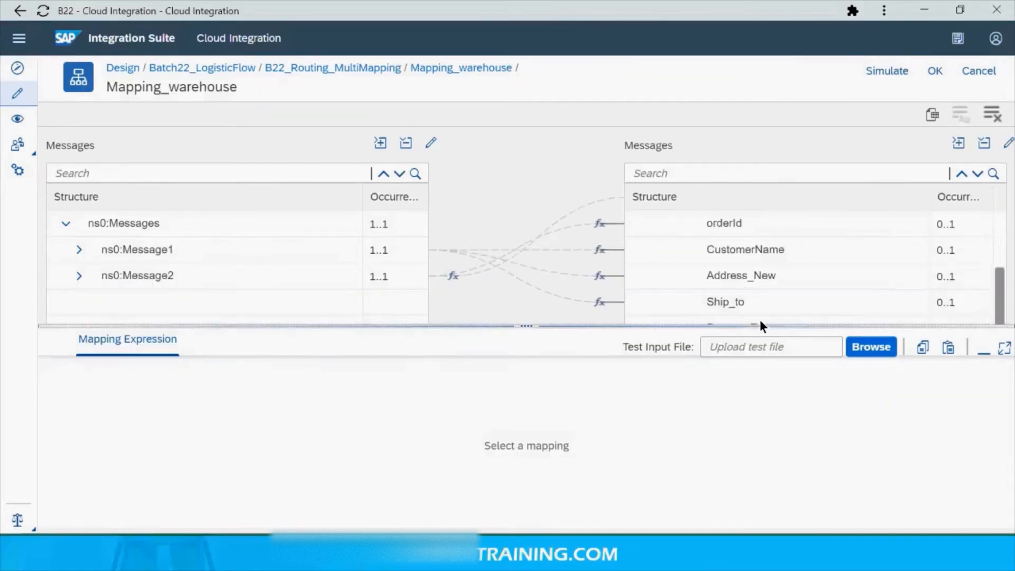
left_click(738, 317)
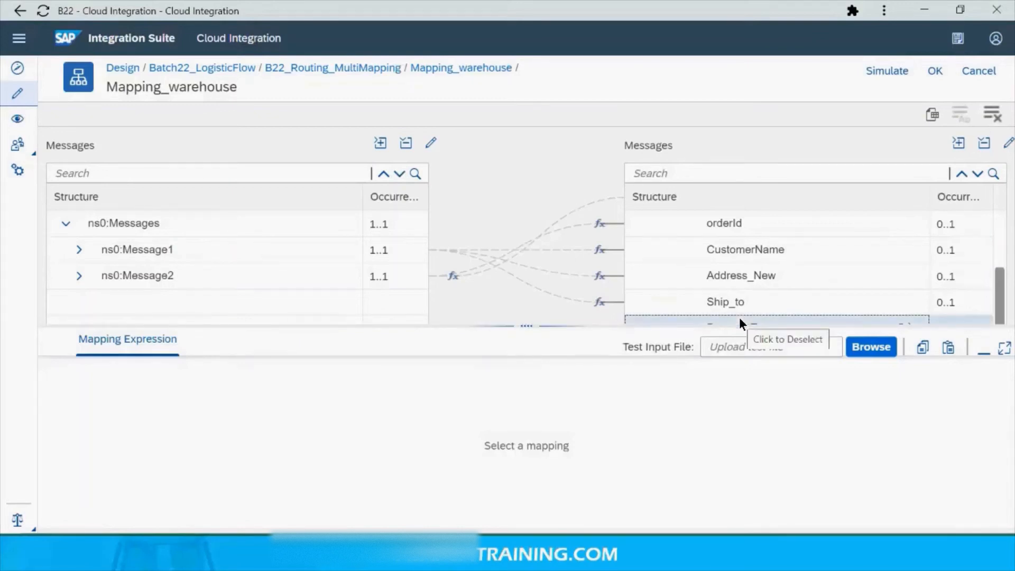
left_click_drag(560, 328, 561, 363)
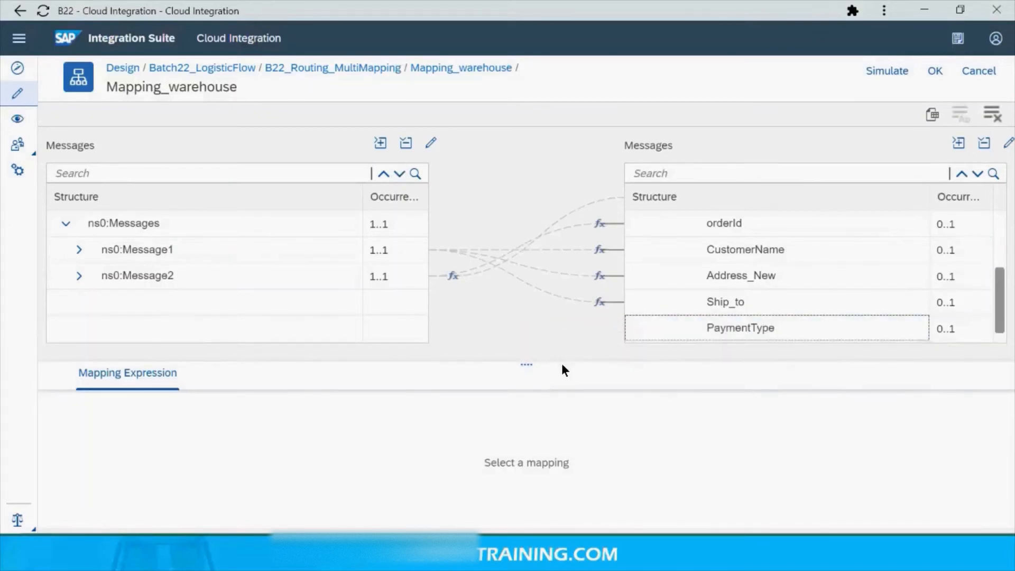
left_click(716, 327)
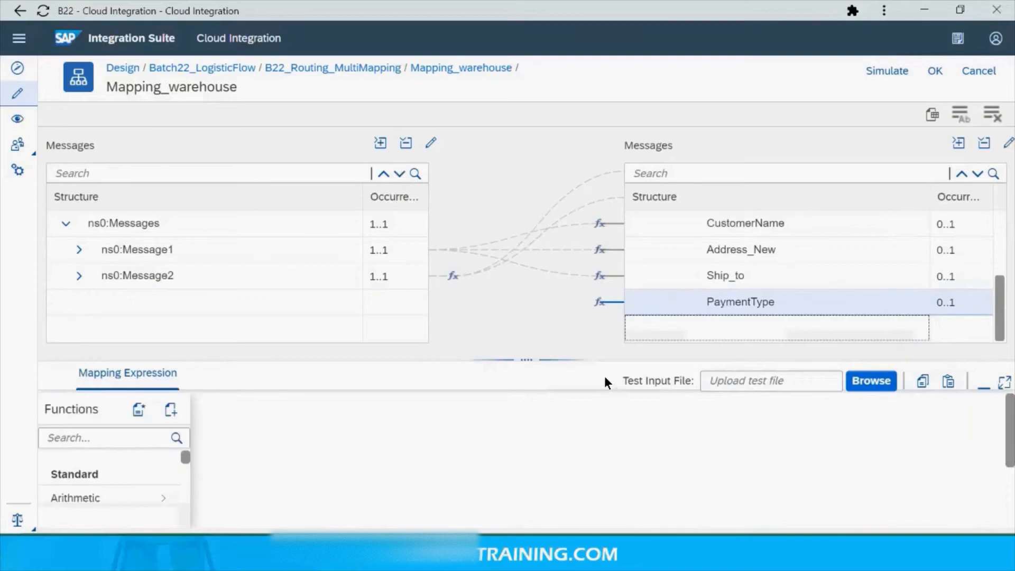
left_click_drag(595, 360, 589, 238)
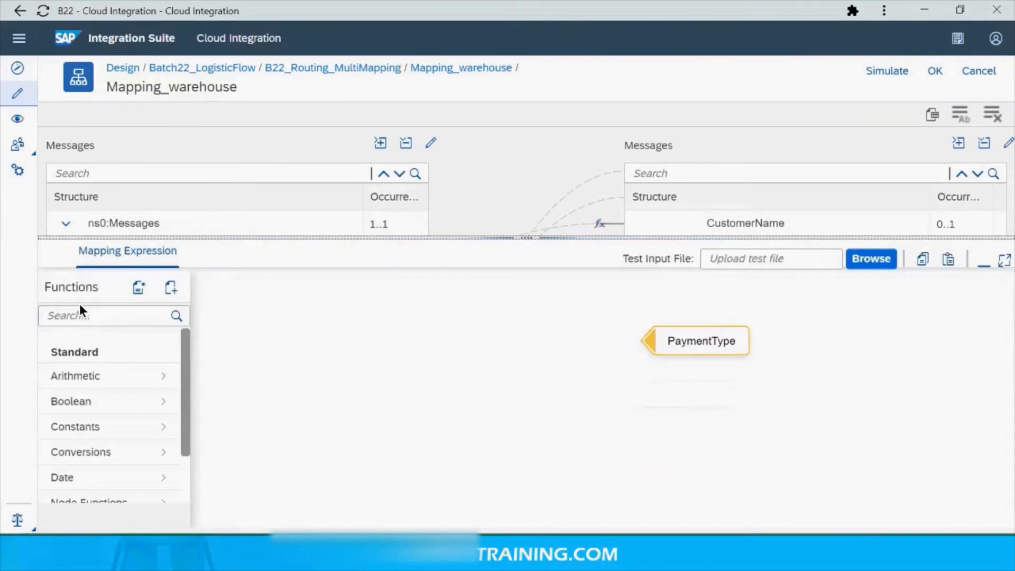
Find the standard valueMapping function, add it to the PaymentType expression and place it beside the target field
left_click(79, 317)
type("va")
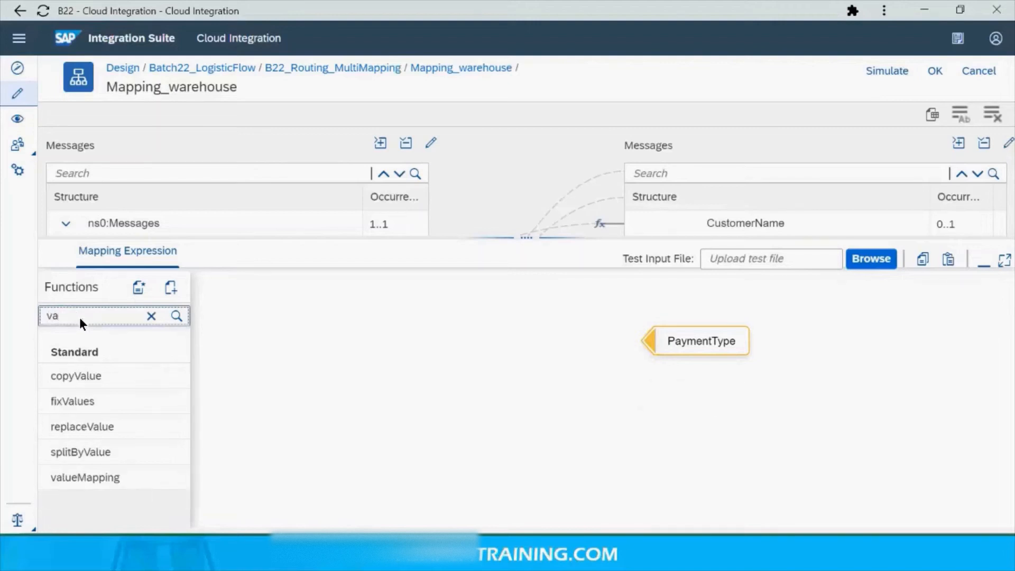
left_click(87, 478)
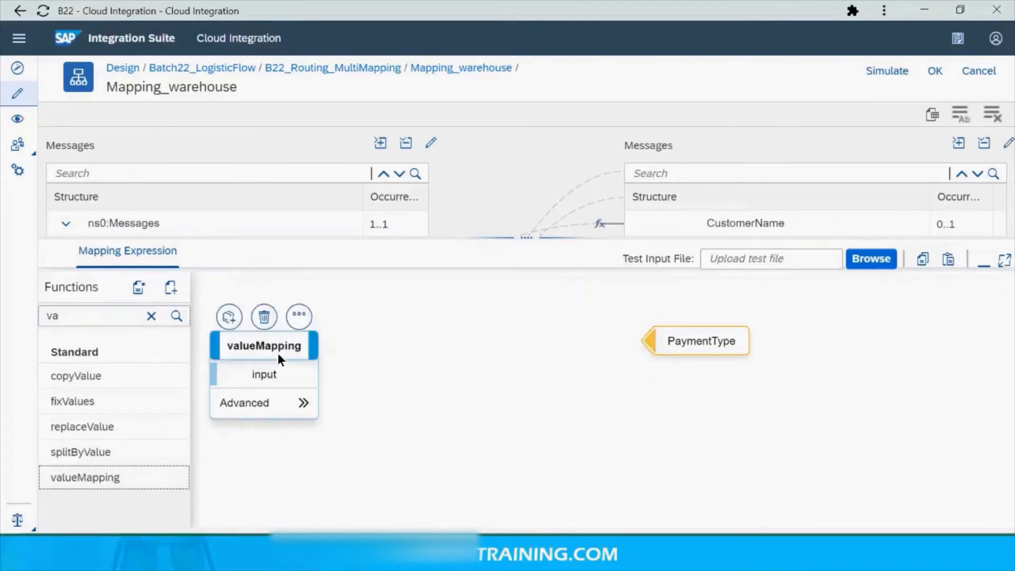
left_click_drag(277, 353, 576, 346)
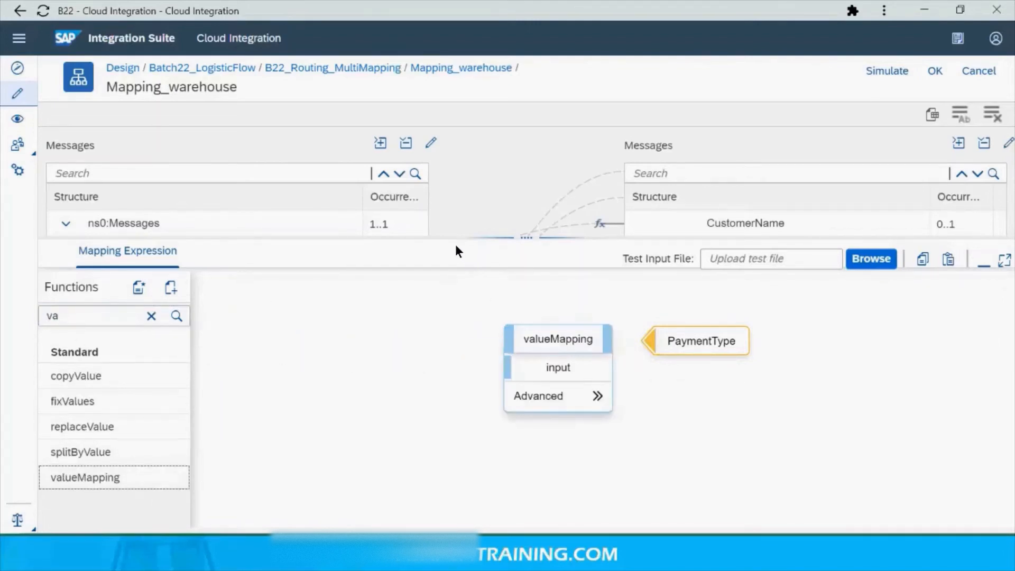
Expand the source Message1 down to order and add its PaymentType field to the target PaymentType mapping expression
left_click_drag(453, 238, 420, 381)
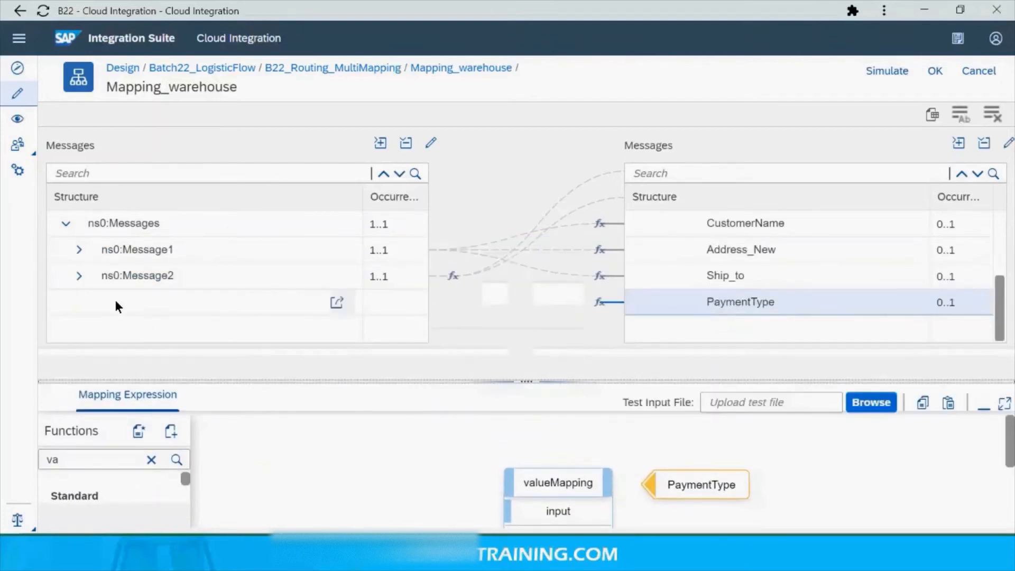
left_click(78, 250)
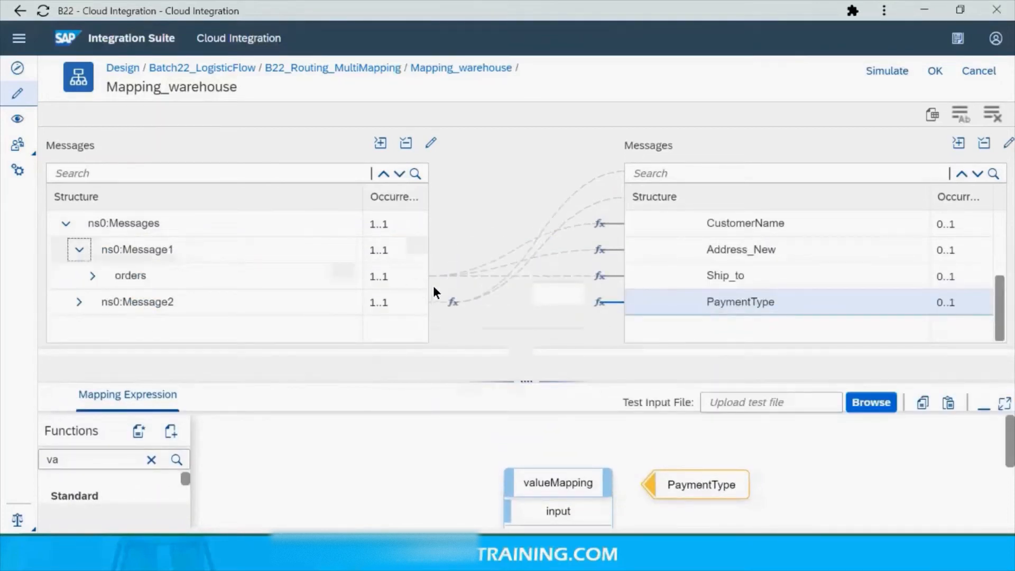
left_click(92, 275)
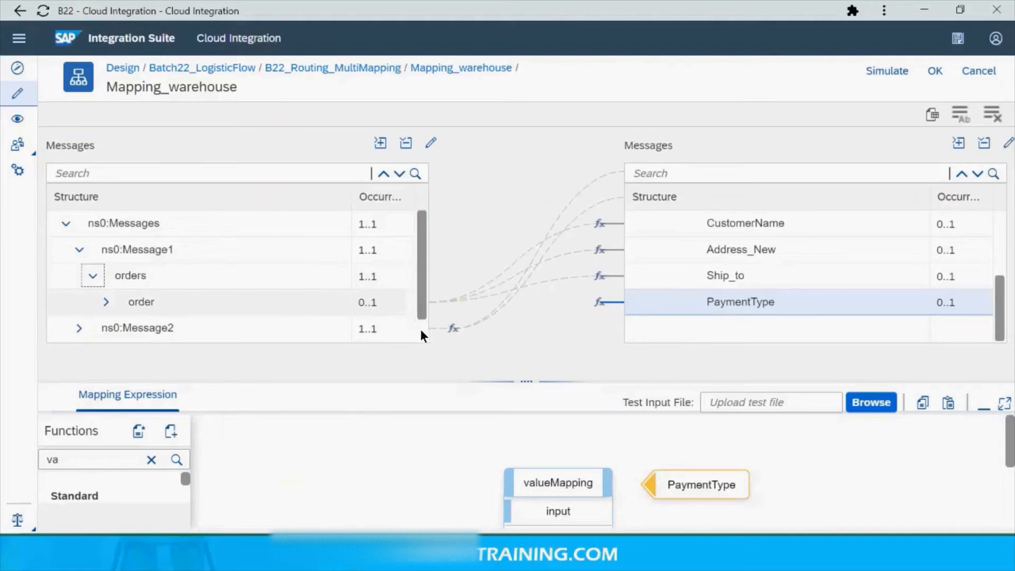
scroll(422, 334, "down", 1)
left_click(107, 276)
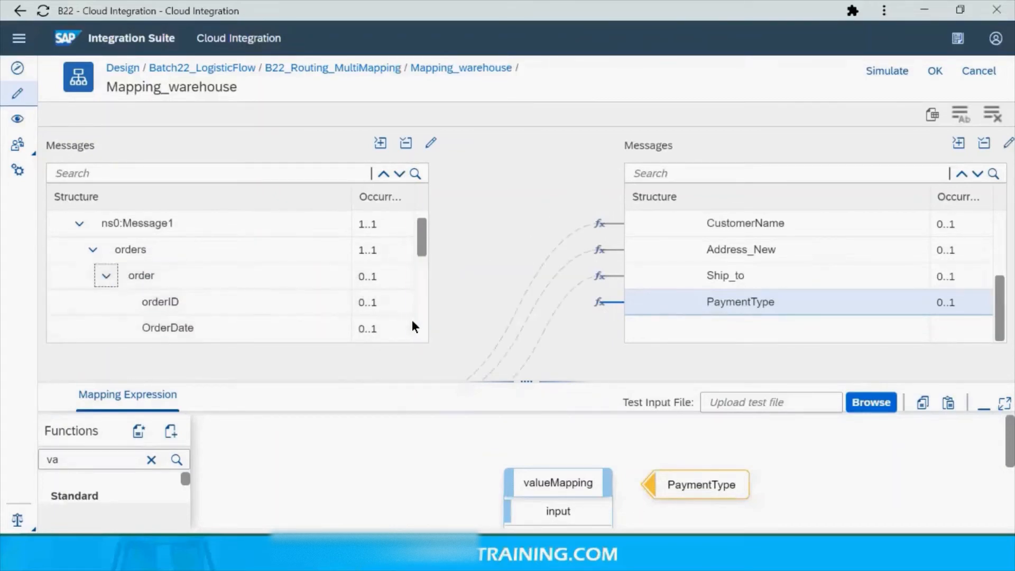
scroll(417, 325, "down", 10)
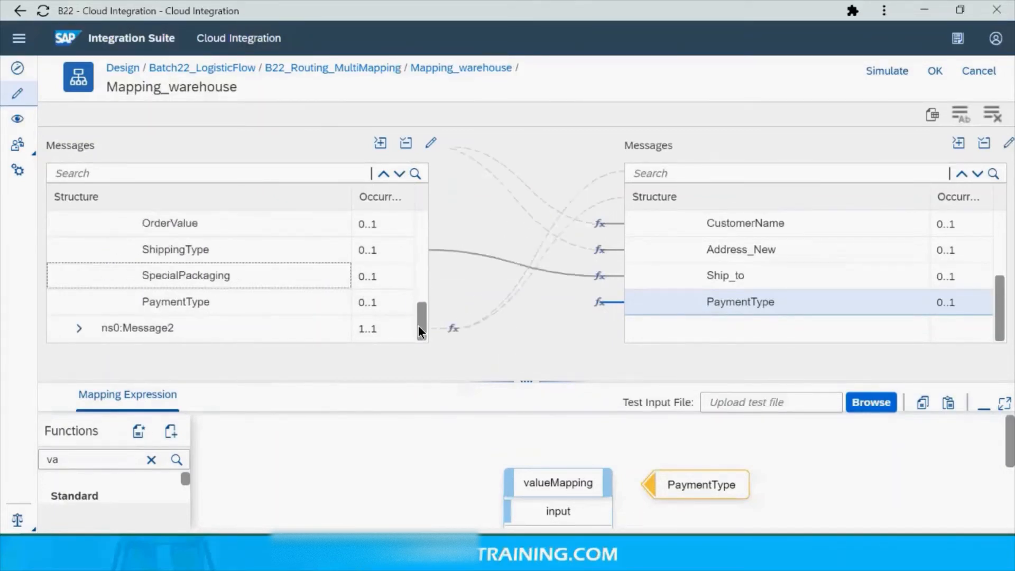
scroll(418, 325, "down", 1)
left_click_drag(199, 271, 362, 467)
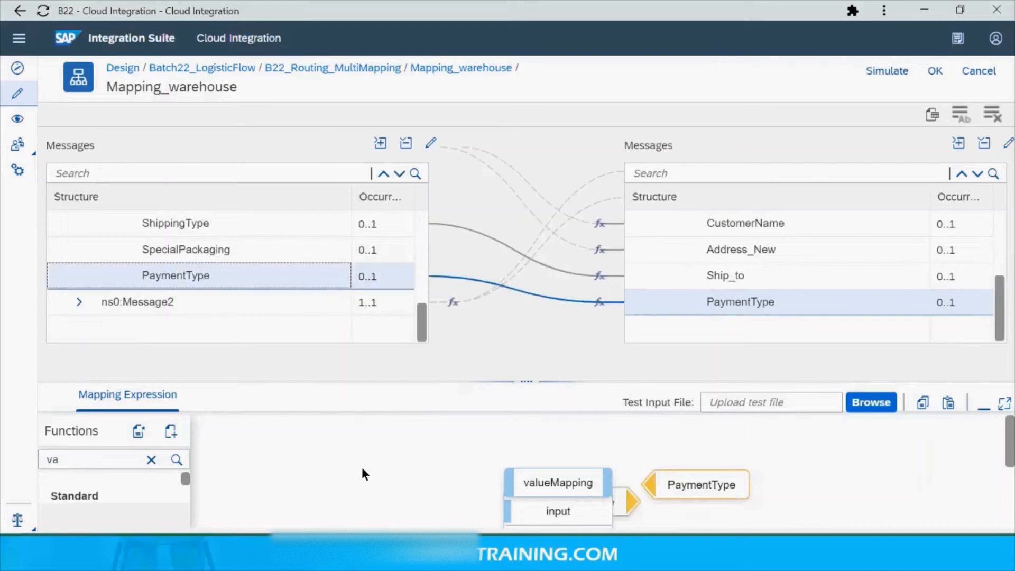
Arrange the expression blocks and connect source PaymentType to the valueMapping input and the function's output to target PaymentType
left_click_drag(619, 512, 389, 483)
left_click_drag(524, 378, 507, 168)
left_click_drag(532, 269, 472, 276)
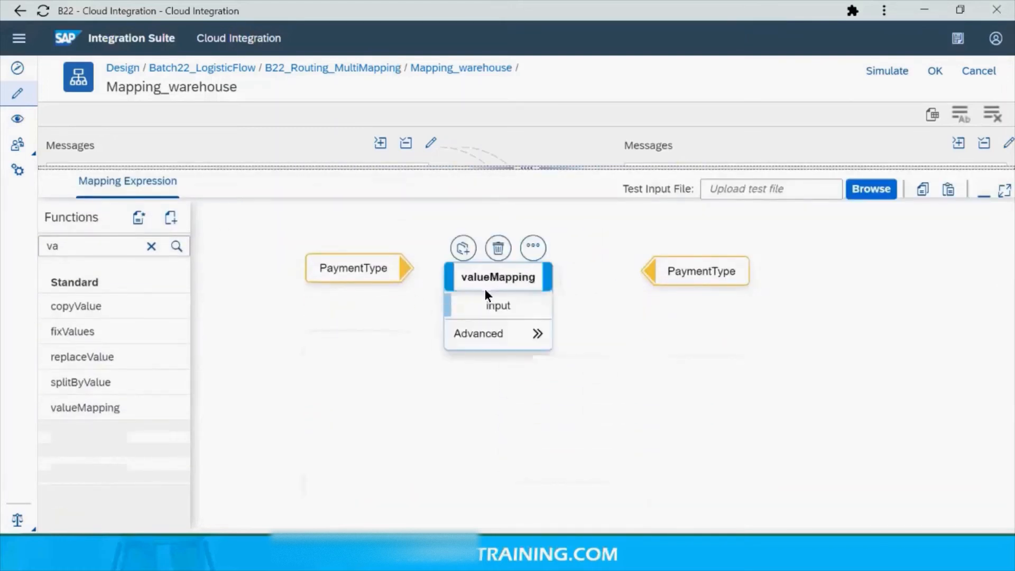
left_click_drag(404, 271, 450, 303)
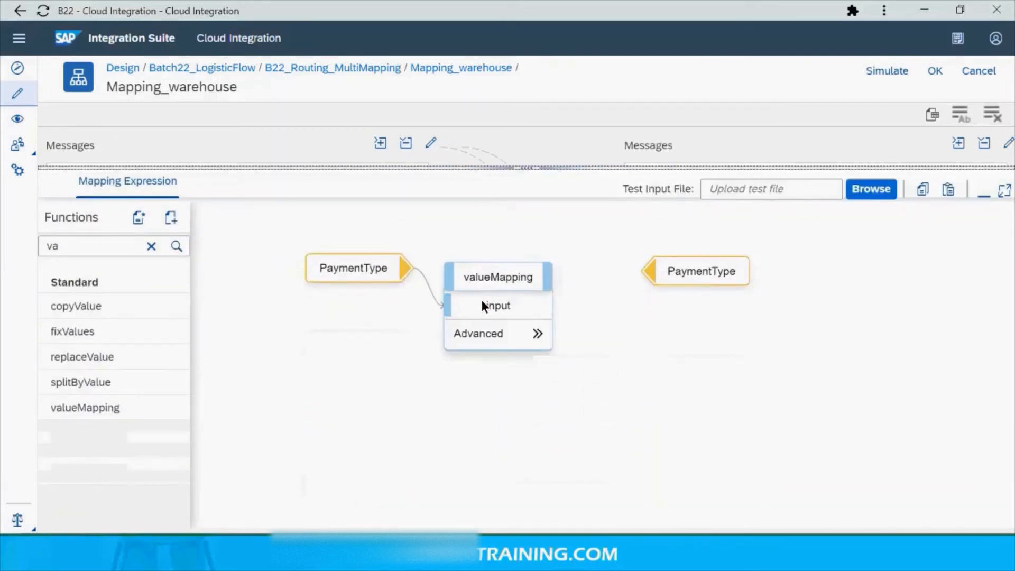
left_click_drag(547, 280, 652, 275)
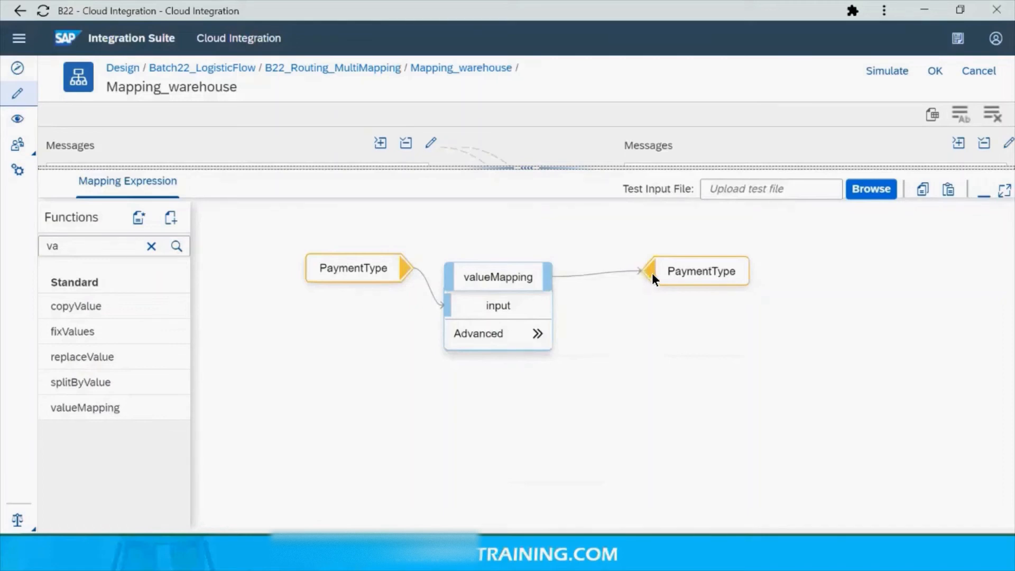
Set the valueMapping function's source agency to B22_Source and its source identifier to ID
left_click(537, 333)
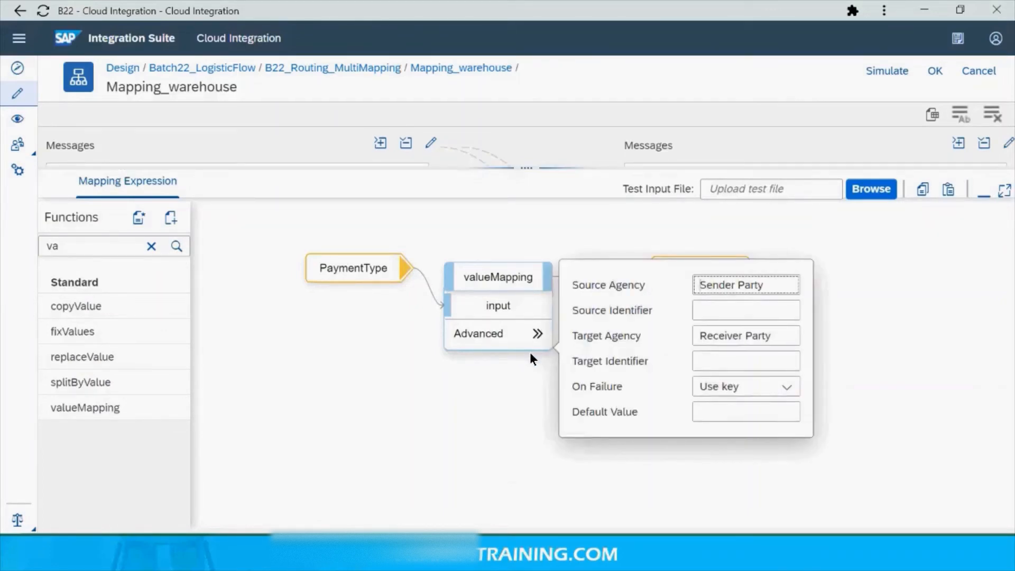
left_click(499, 279)
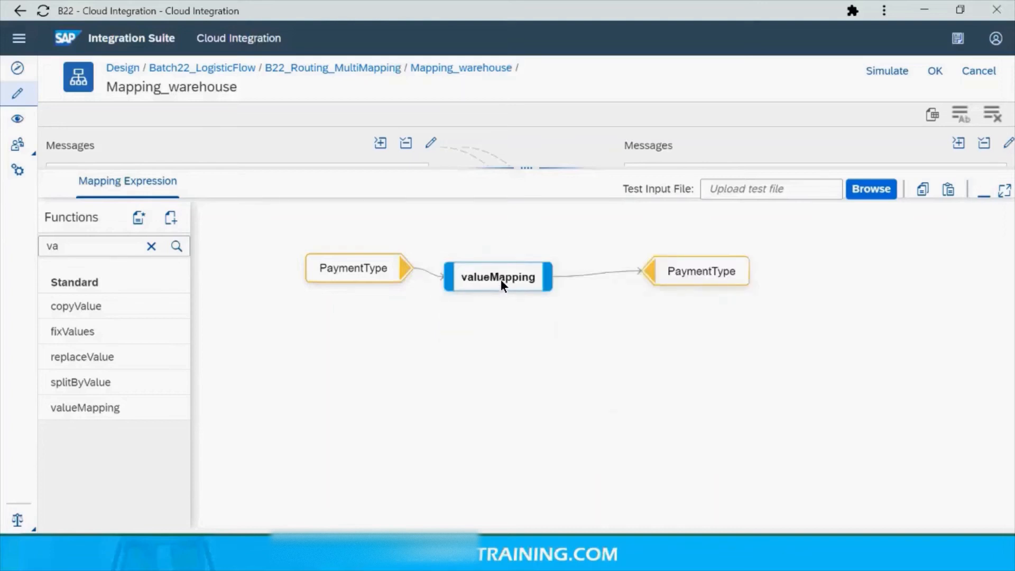
left_click(500, 279)
left_click(537, 333)
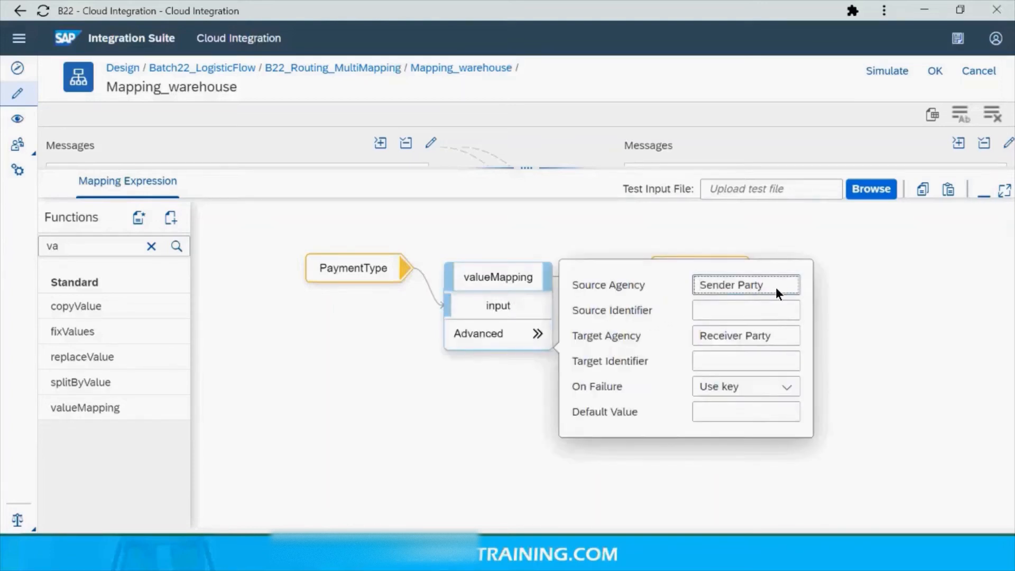
type("B22")
key("shift+End")
key("Delete")
type("_Sou")
key("Tab")
type("ID")
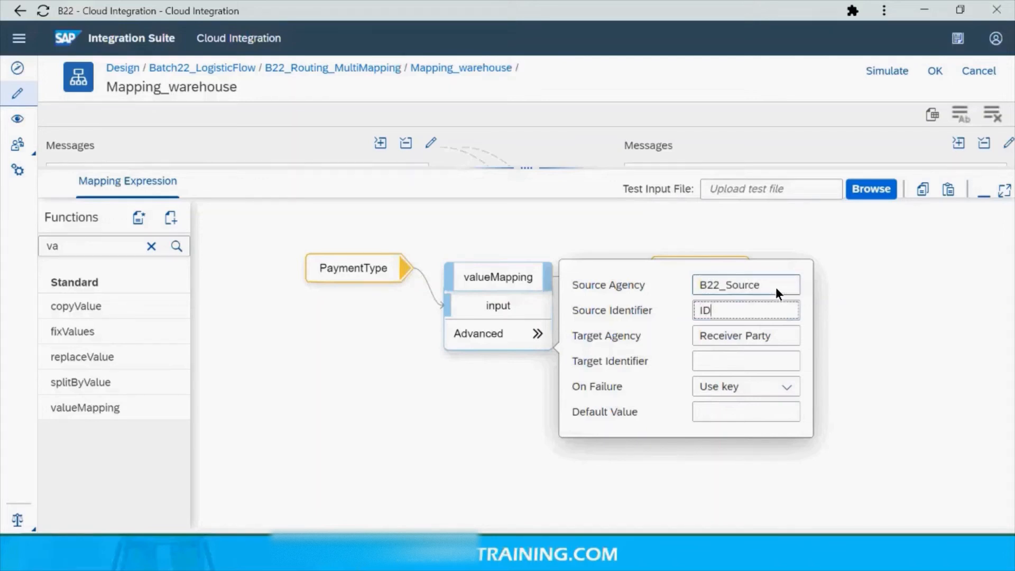
Set the valueMapping function's target agency to B22_Target and its target identifier to ID
key("Tab")
type("B")
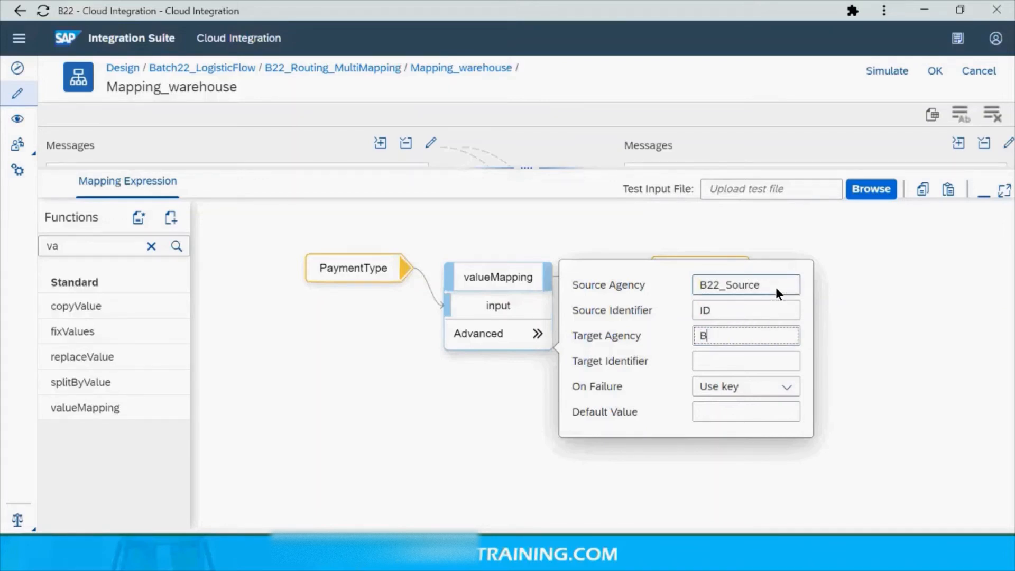
type("22_target")
key("BackSpace")
key("BackSpace")
key("BackSpace")
key("BackSpace")
key("BackSpace")
key("BackSpace")
type("Target")
key("Tab")
type("ID")
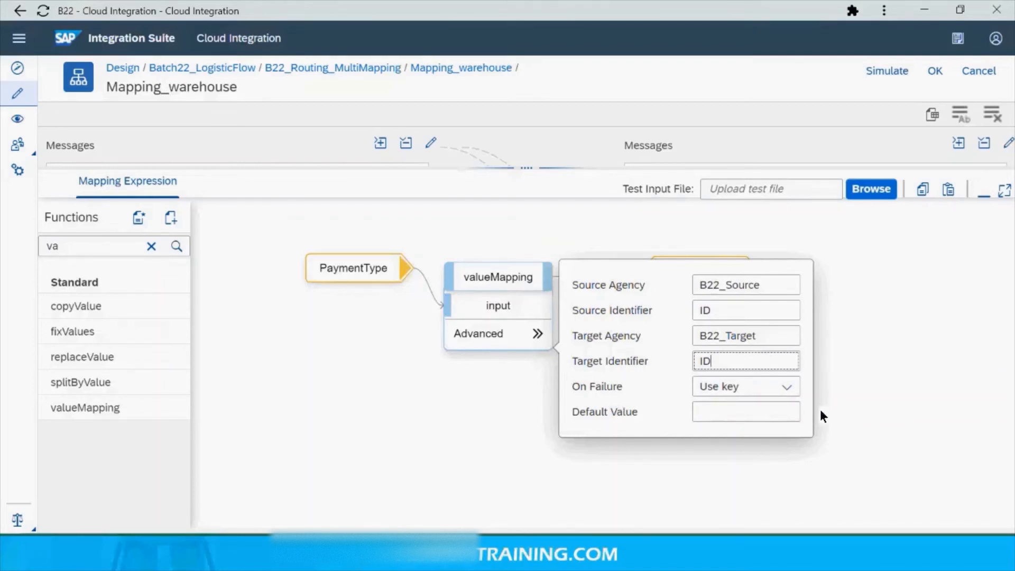
Make the valueMapping function use a default value on failure and set that default value to Paytm
left_click(788, 390)
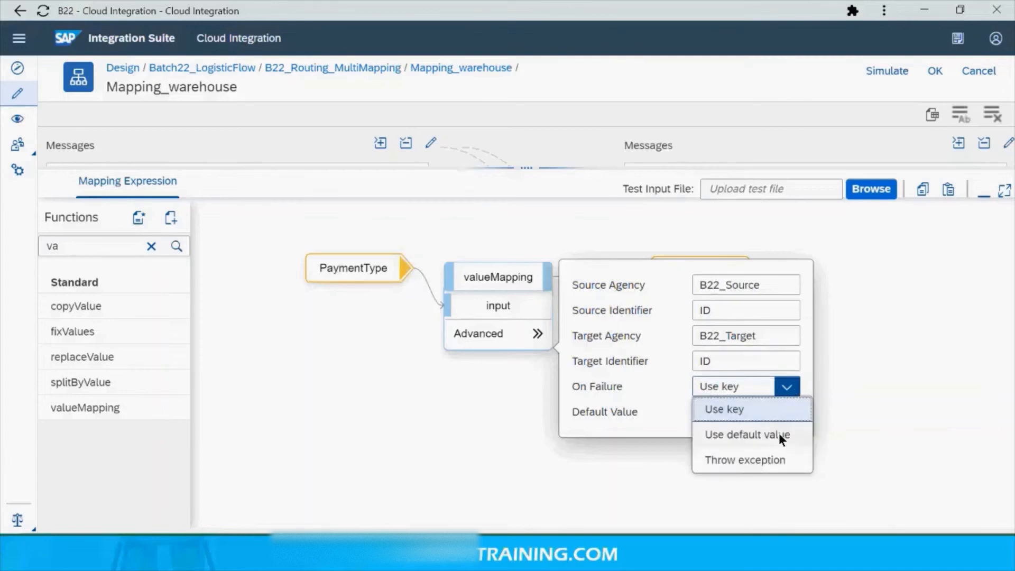
key("Escape")
key("Escape")
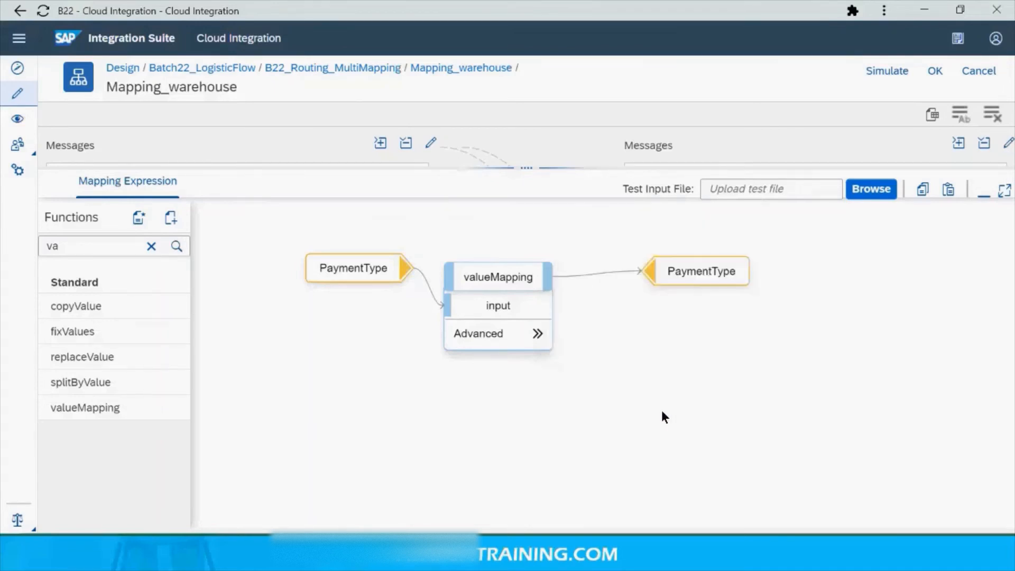
left_click(535, 330)
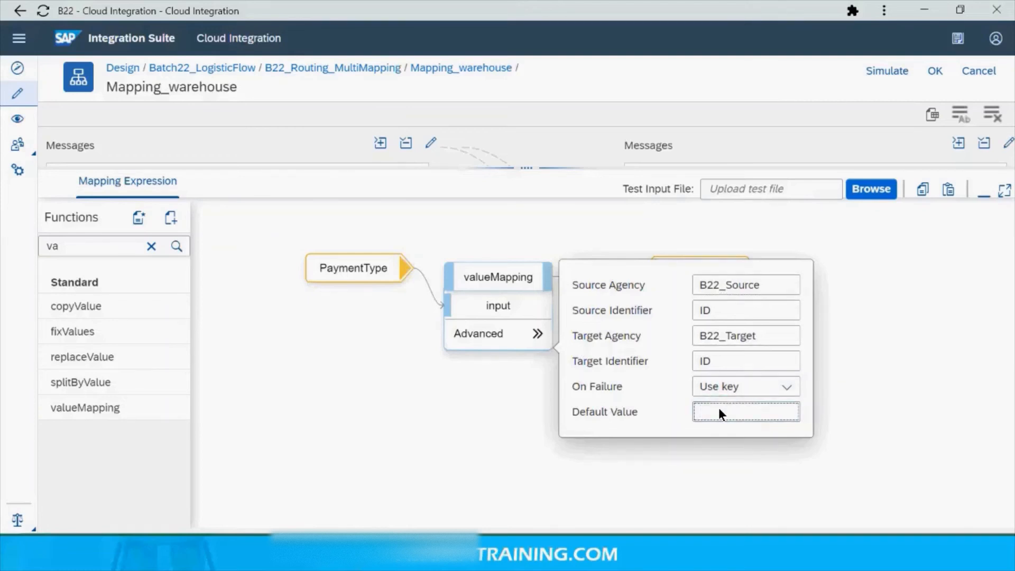
left_click(778, 385)
left_click(749, 436)
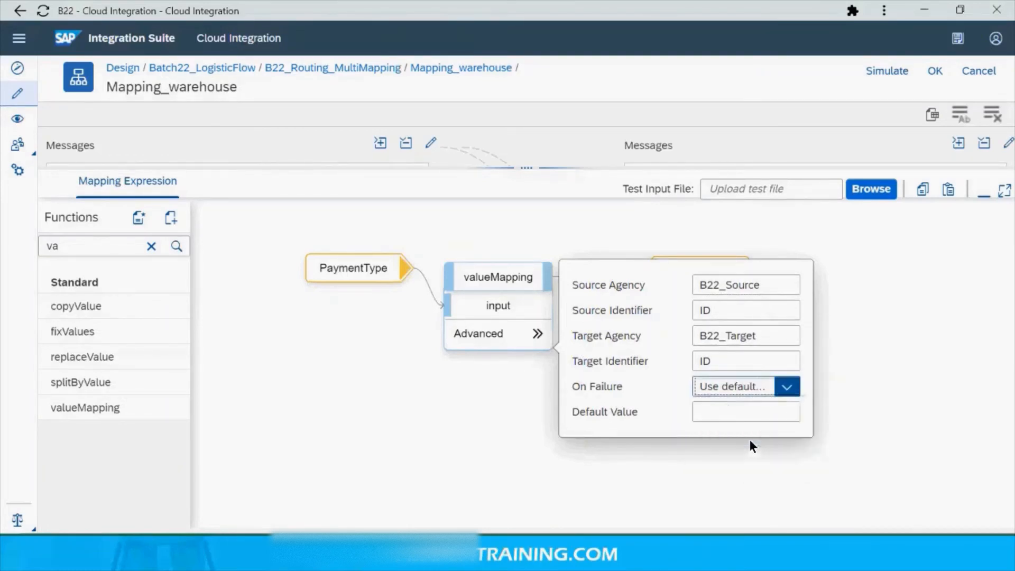
left_click(727, 413)
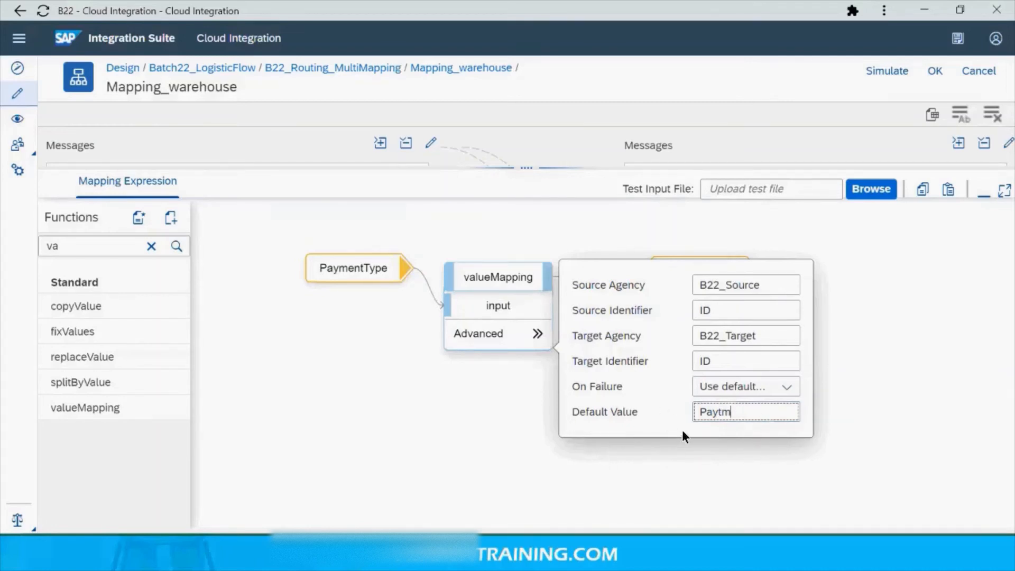
left_click(674, 465)
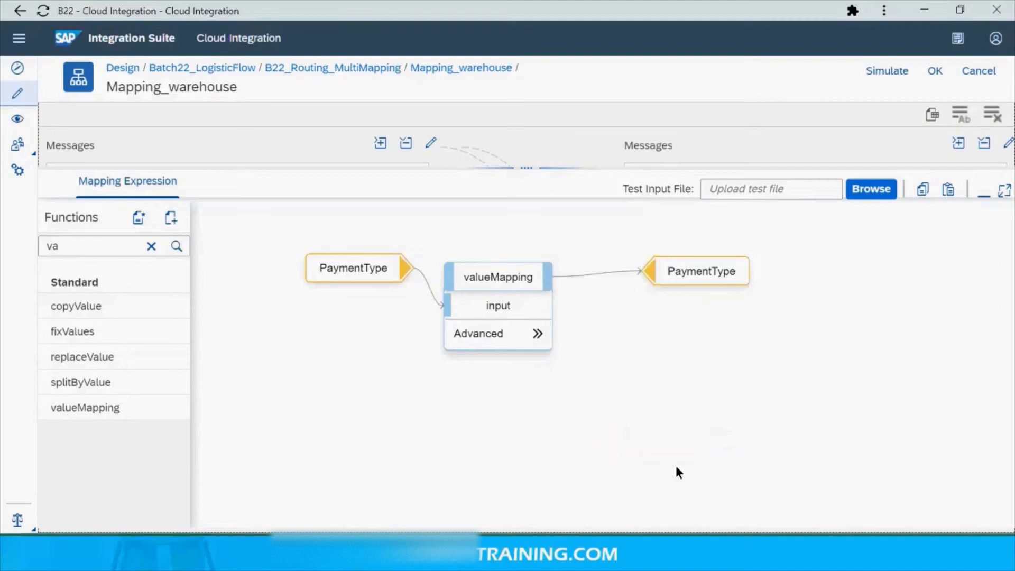
Accept the Mapping_warehouse changes, then save and deploy the B22_Routing_MultiMapping integration flow
left_click(932, 74)
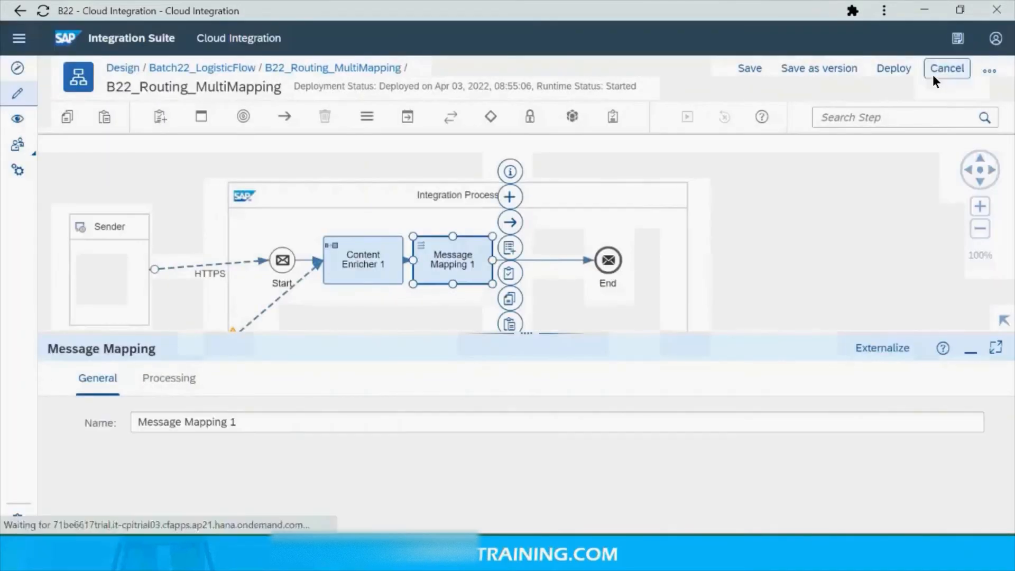
left_click(893, 69)
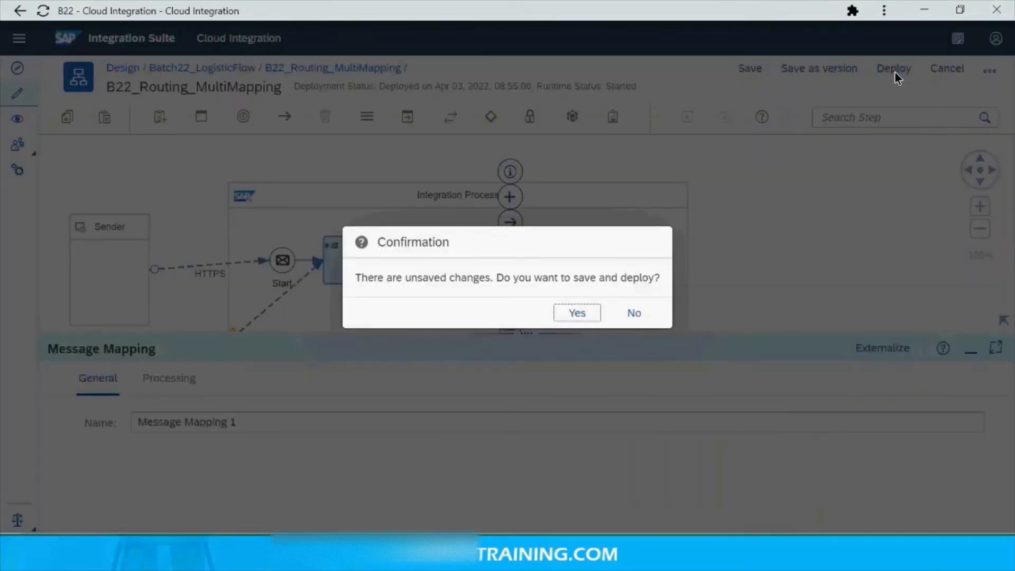
left_click(586, 313)
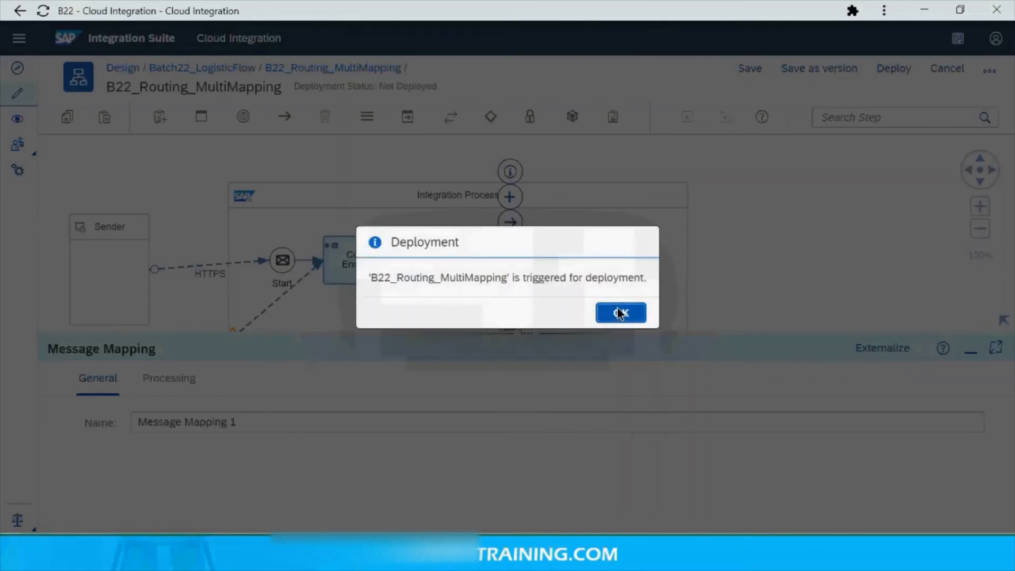
left_click(619, 313)
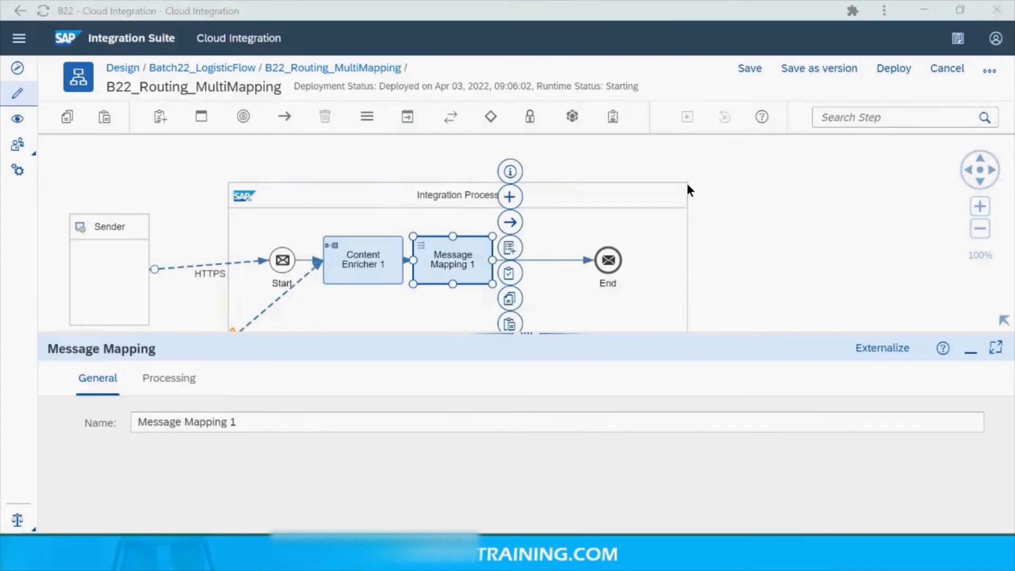
Switch to SoapUI, send the order request with payment type CoD and check the PaymentType element in the response
key("alt+Tab")
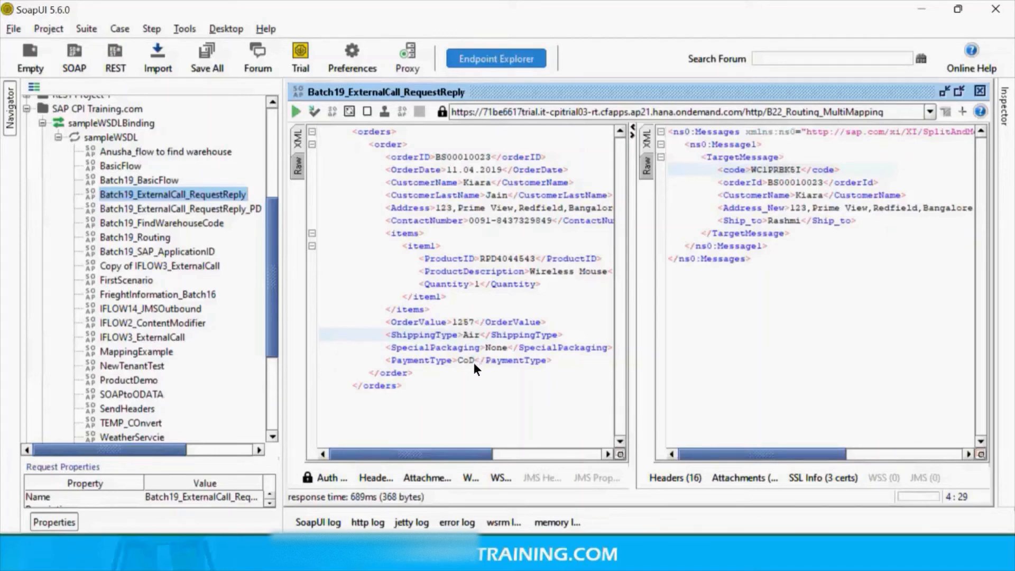
left_click(294, 113)
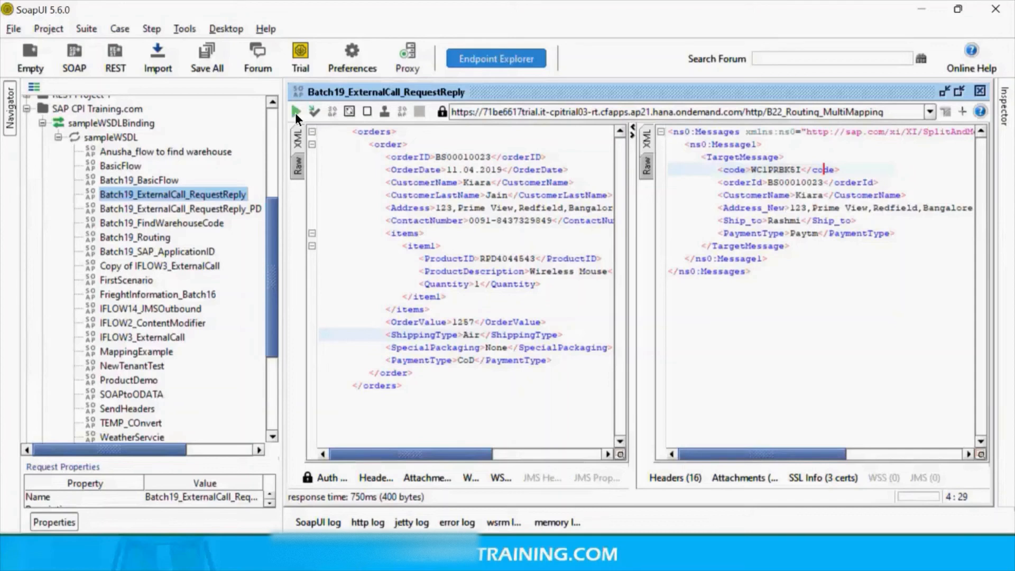
left_click(715, 233)
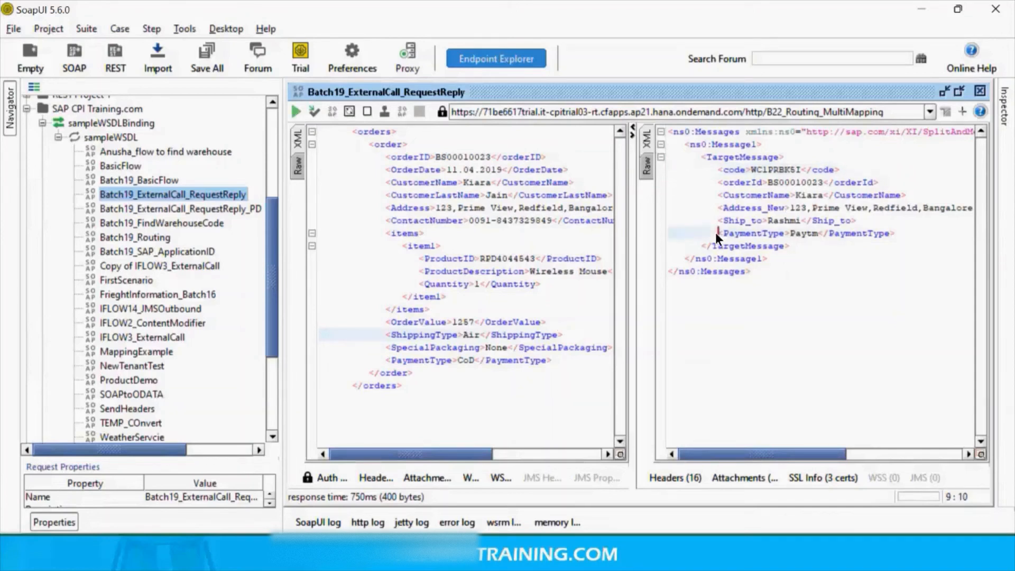
left_click_drag(714, 233, 892, 234)
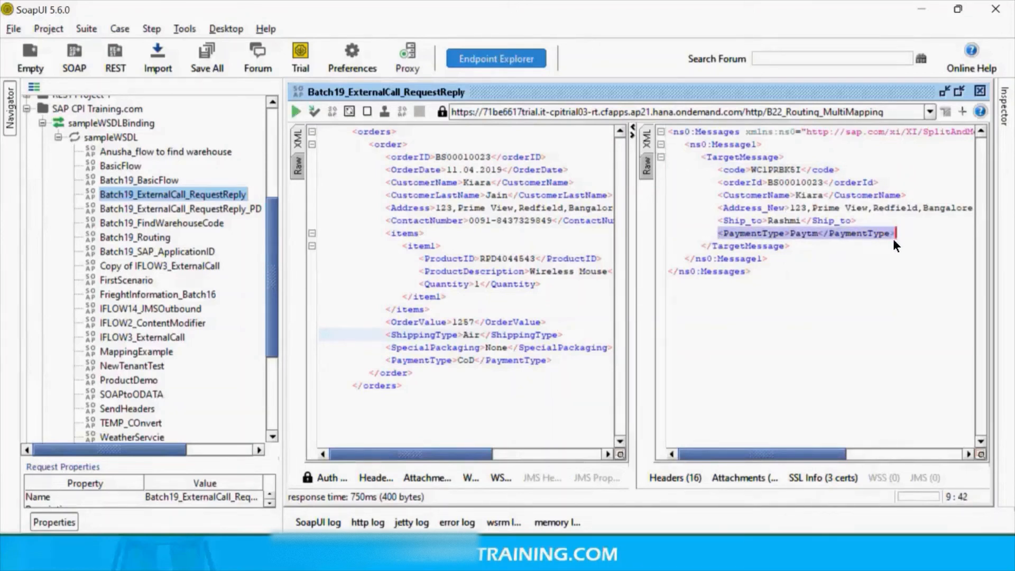
Change the PaymentType in the order request to COD and send the request again
left_click(469, 361)
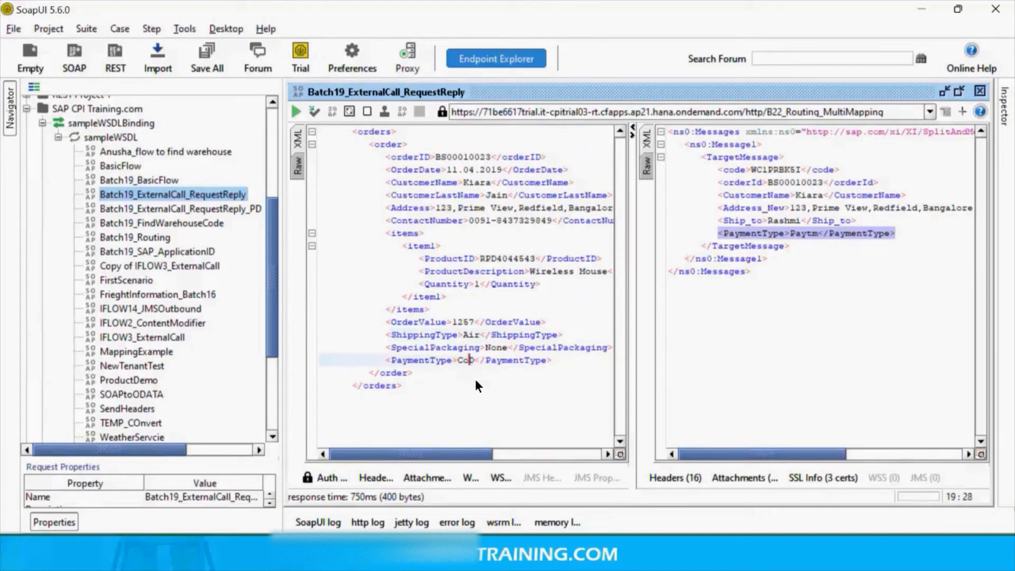
key("BackSpace")
type("O")
key("BackSpace")
type("OD")
left_click(297, 114)
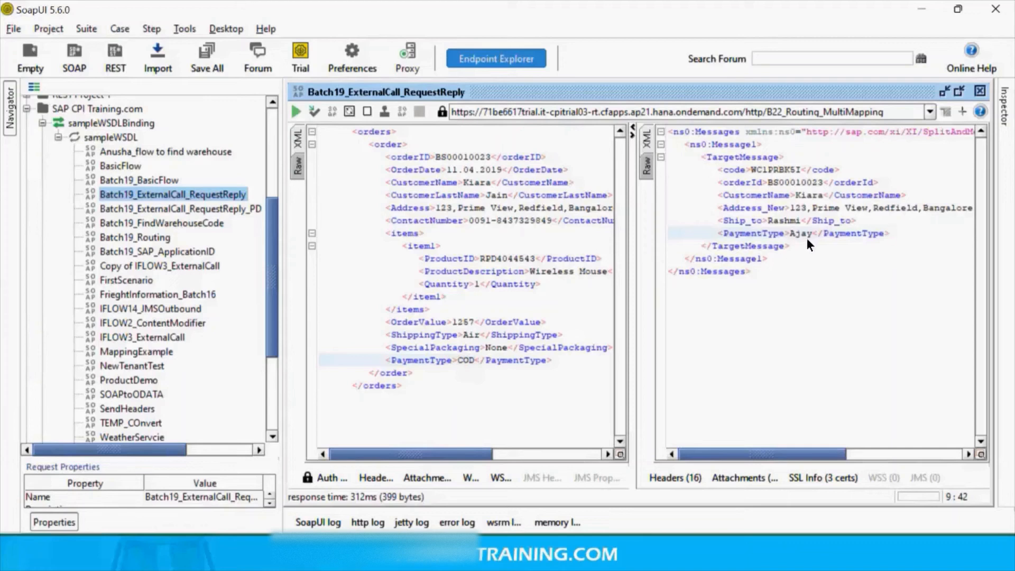
Change the PaymentType in the order request to Credit_Card and resend the request
double_click(466, 363)
type("Credit_card")
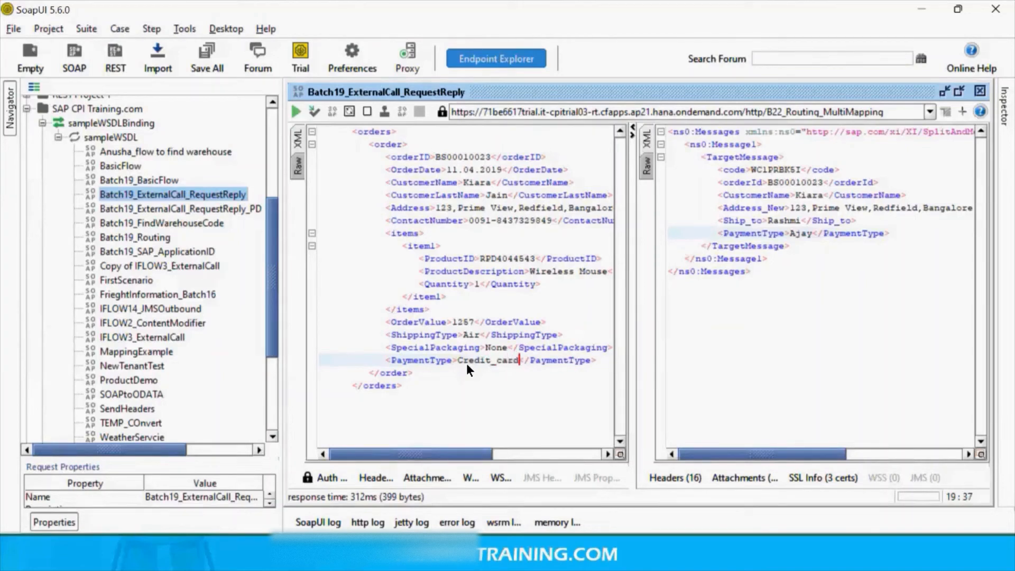
key("Left")
key("Left")
key("Left")
key("BackSpace")
type("C")
left_click(297, 112)
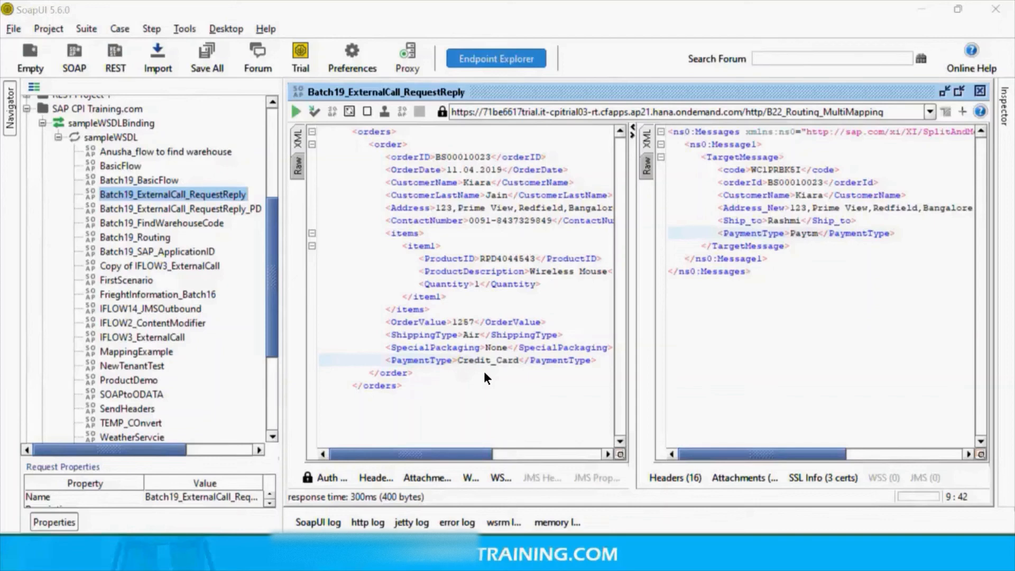
Switch to SAP Integration Suite and open B22_ValueMapping from Batch22_LogisticFlow to check the spelling of its source values
key("alt+Tab")
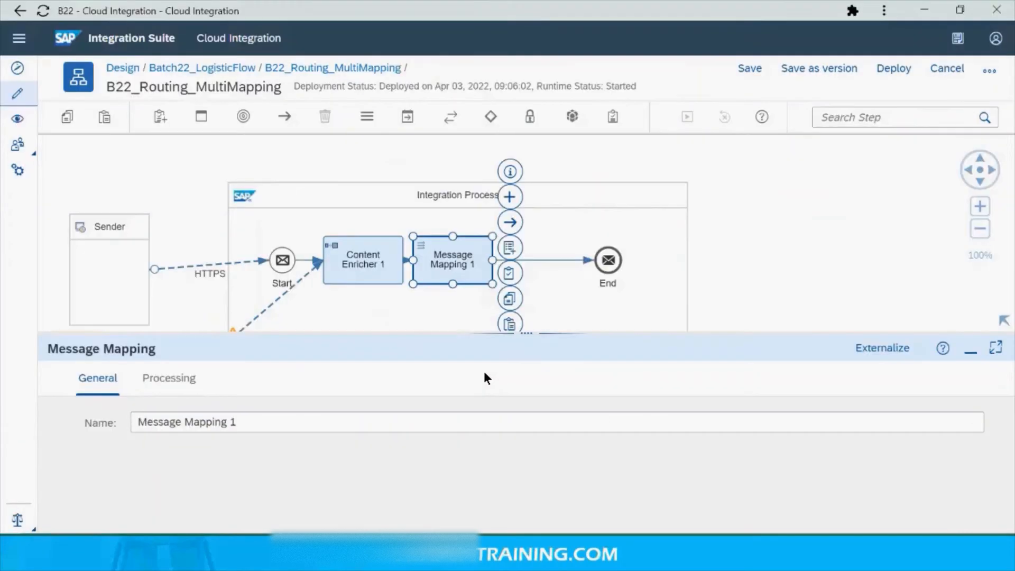
left_click(242, 67)
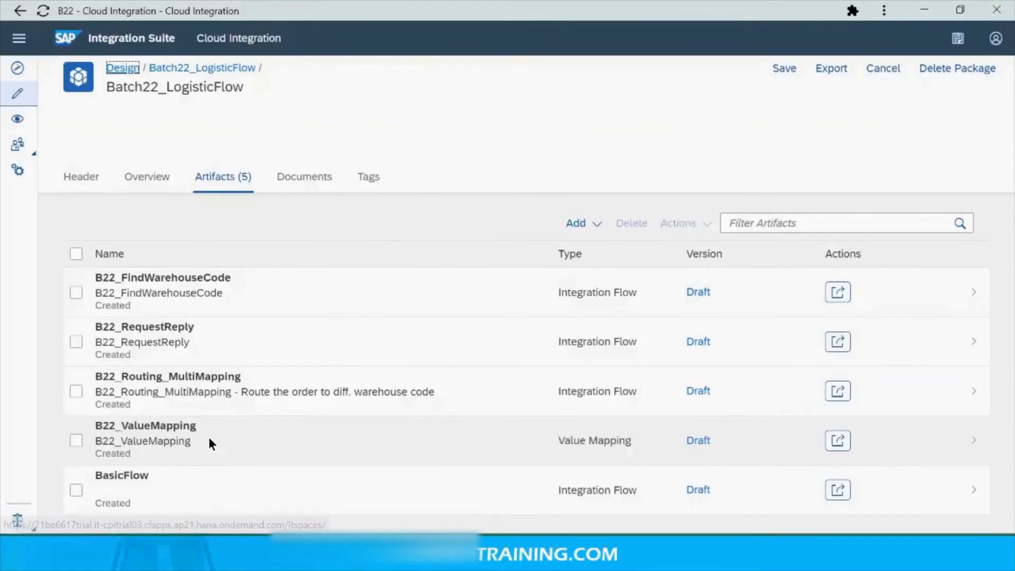
left_click(208, 437)
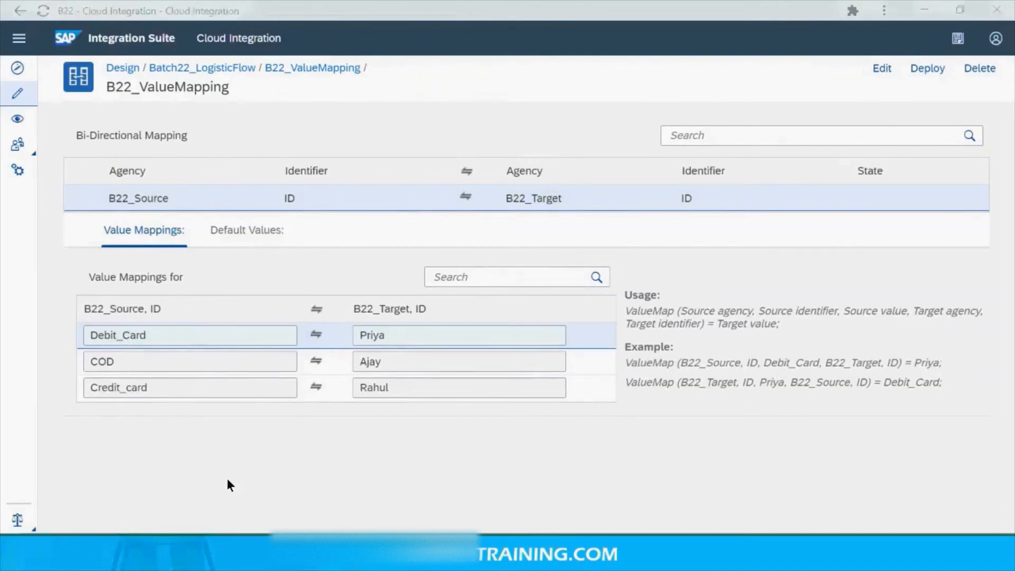
Switch back to SoapUI, correct the request's PaymentType to Credit_card and send it
key("alt+Tab")
left_click(498, 361)
key("Delete")
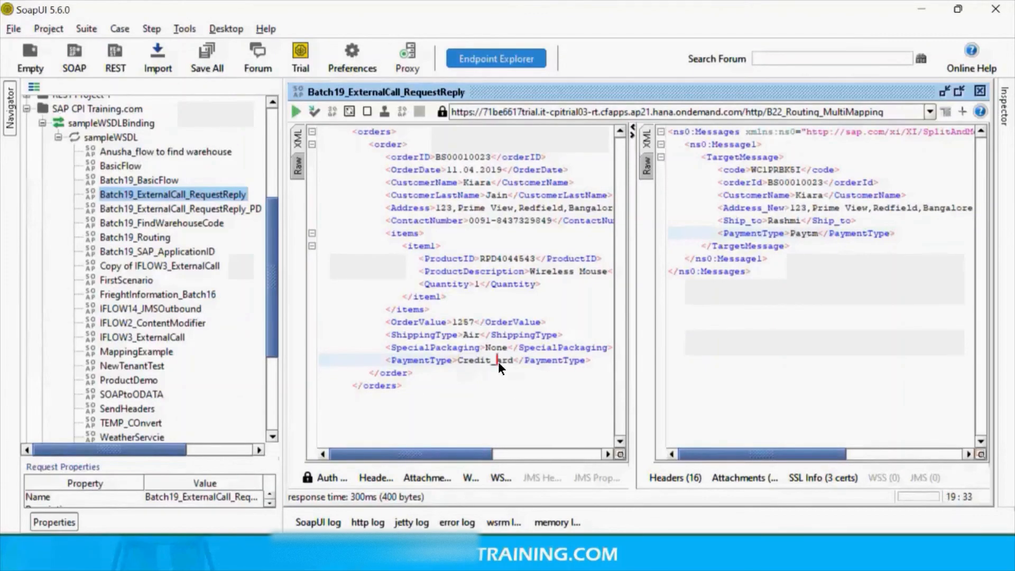
type("c")
left_click(298, 110)
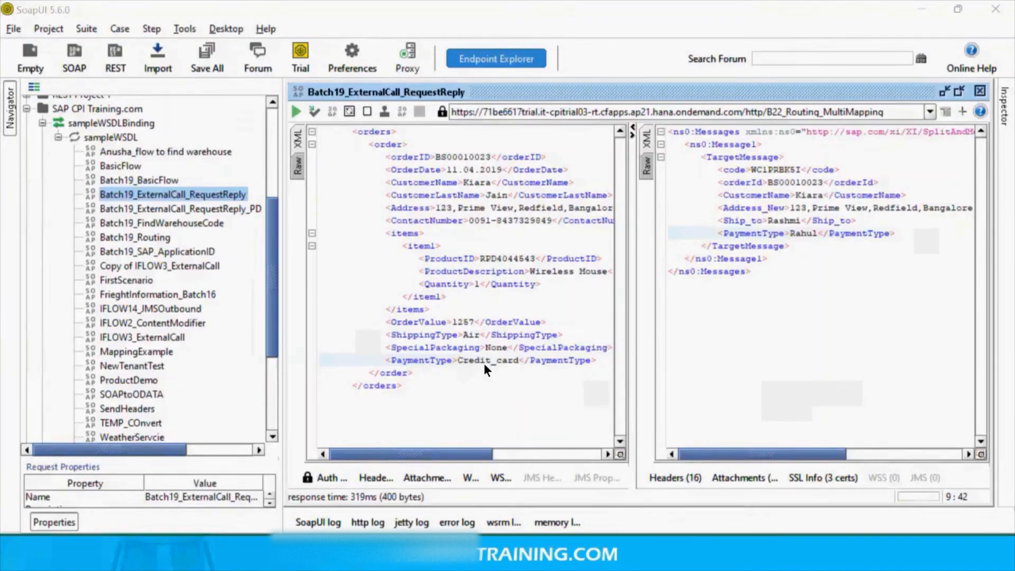
Switch to SAP Integration Suite, put B22_ValueMapping into edit mode and view its CSV import file selection without importing a file
key("alt+Tab")
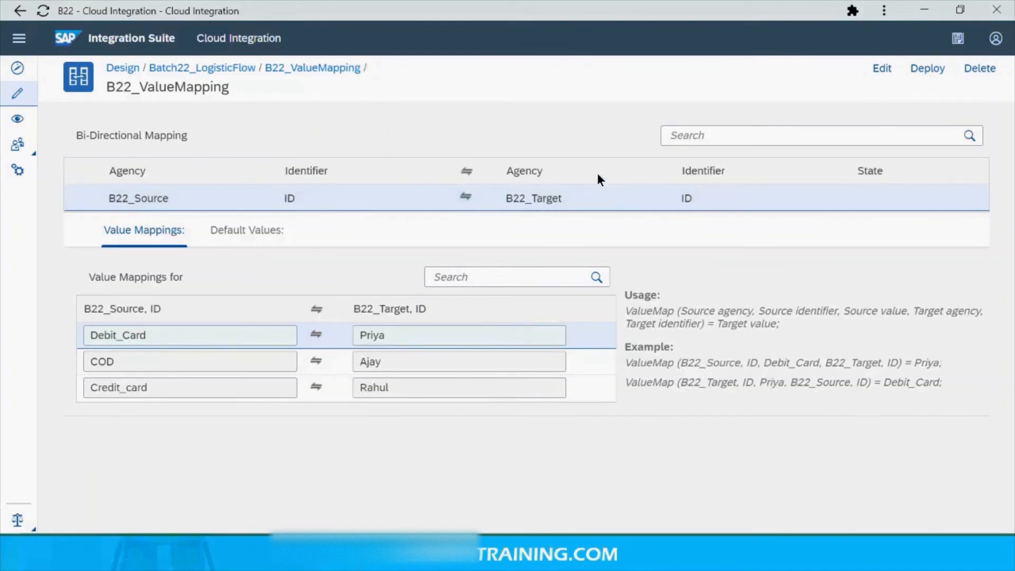
left_click(881, 70)
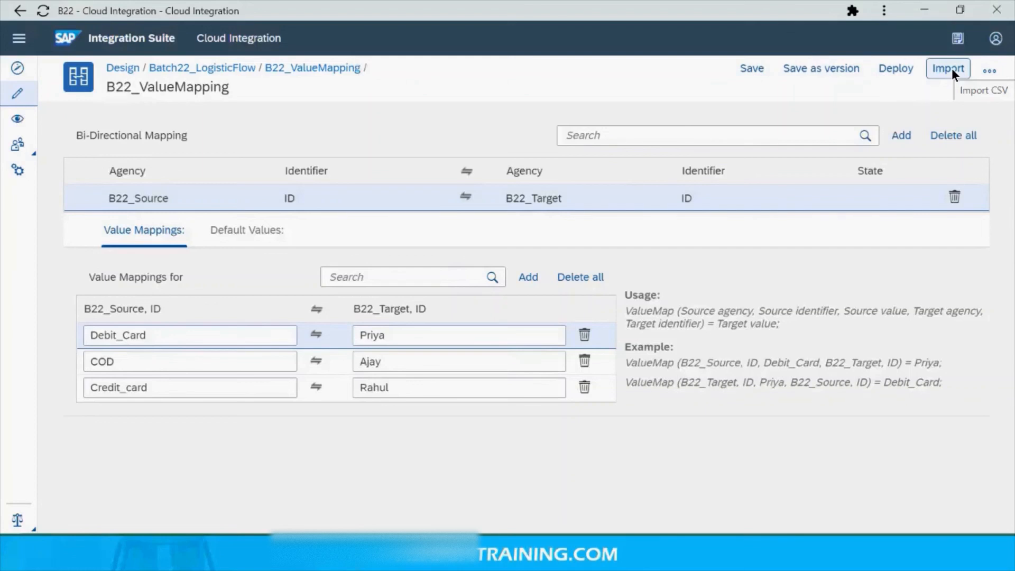
left_click(951, 68)
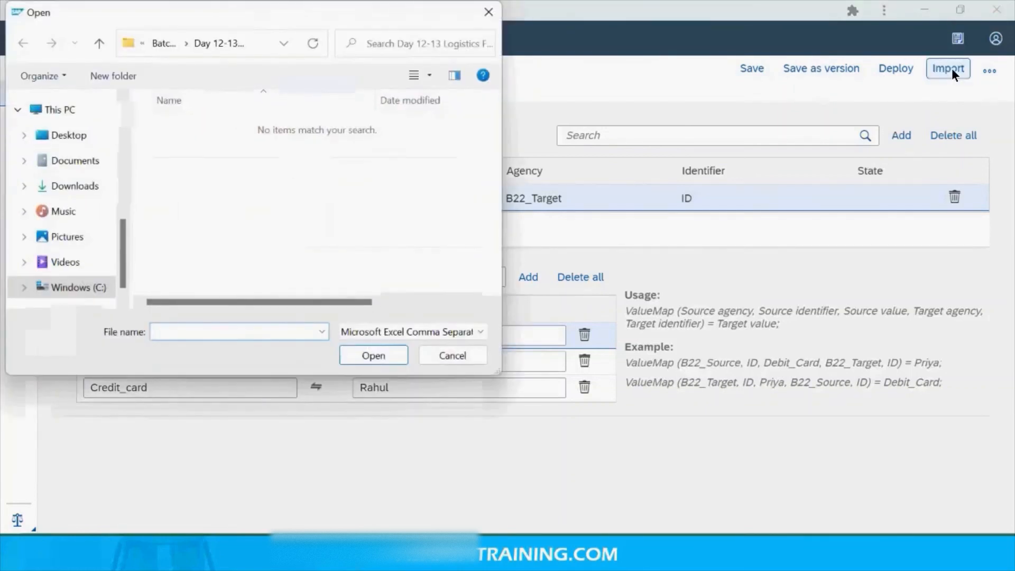
left_click(459, 357)
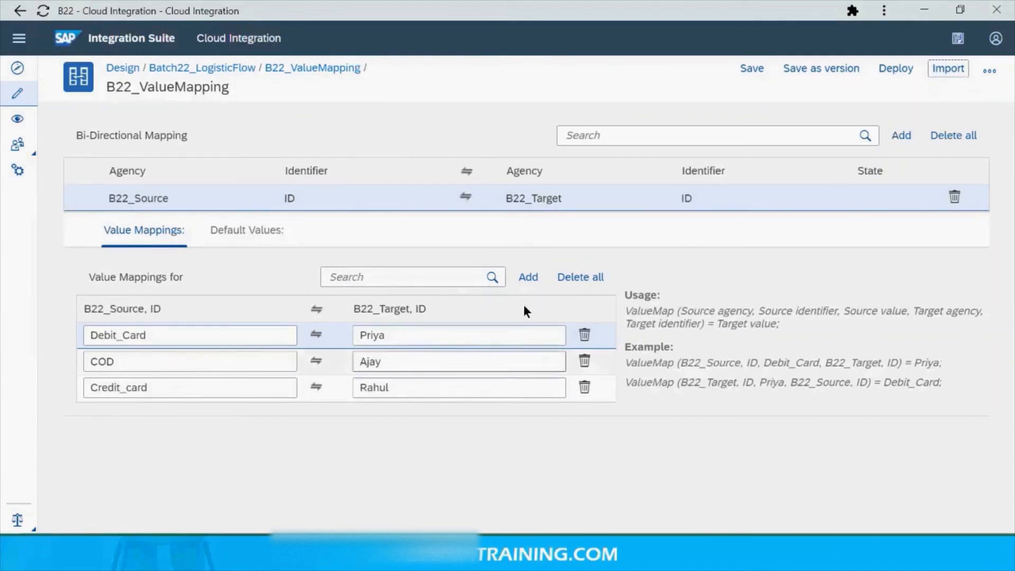
left_click(132, 388)
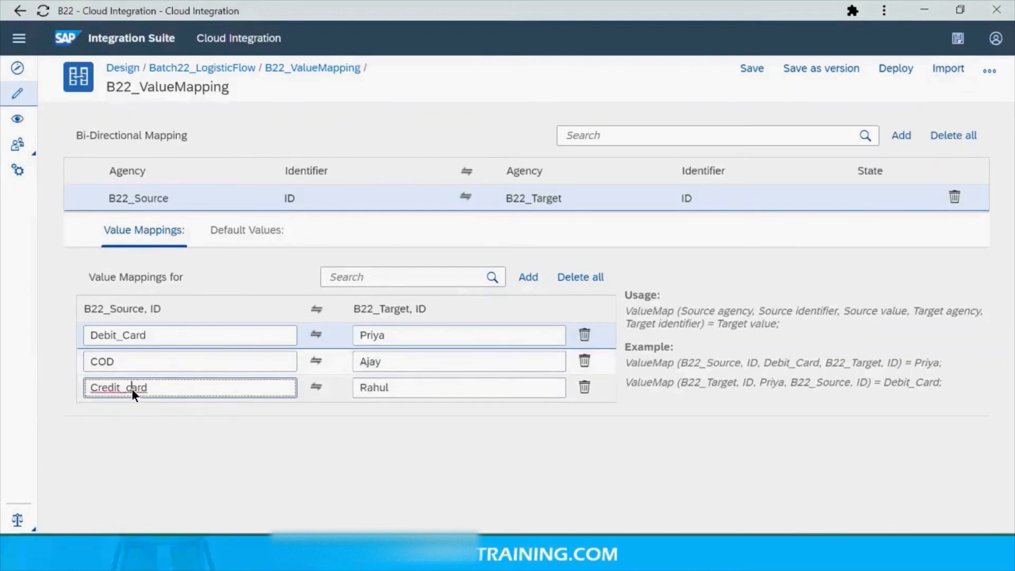